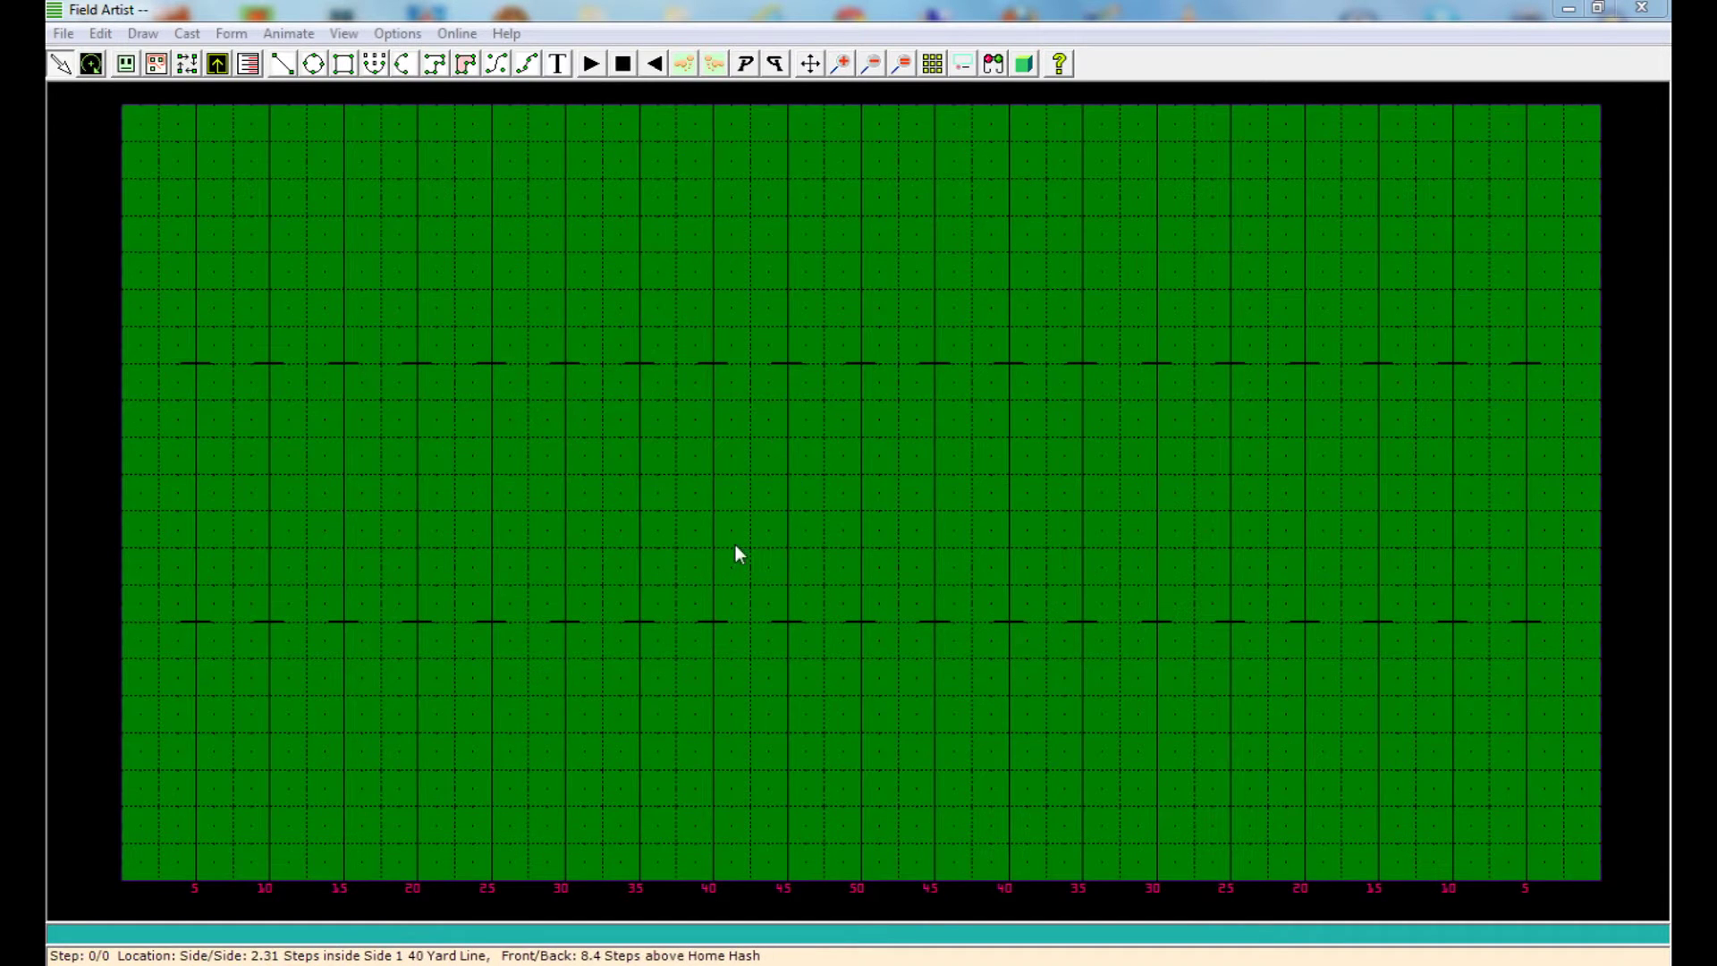
Draw a straight line from below the lower hash diagonally up-right across the home hash.
{"action": "right_click", "coordinate": [647, 504]}
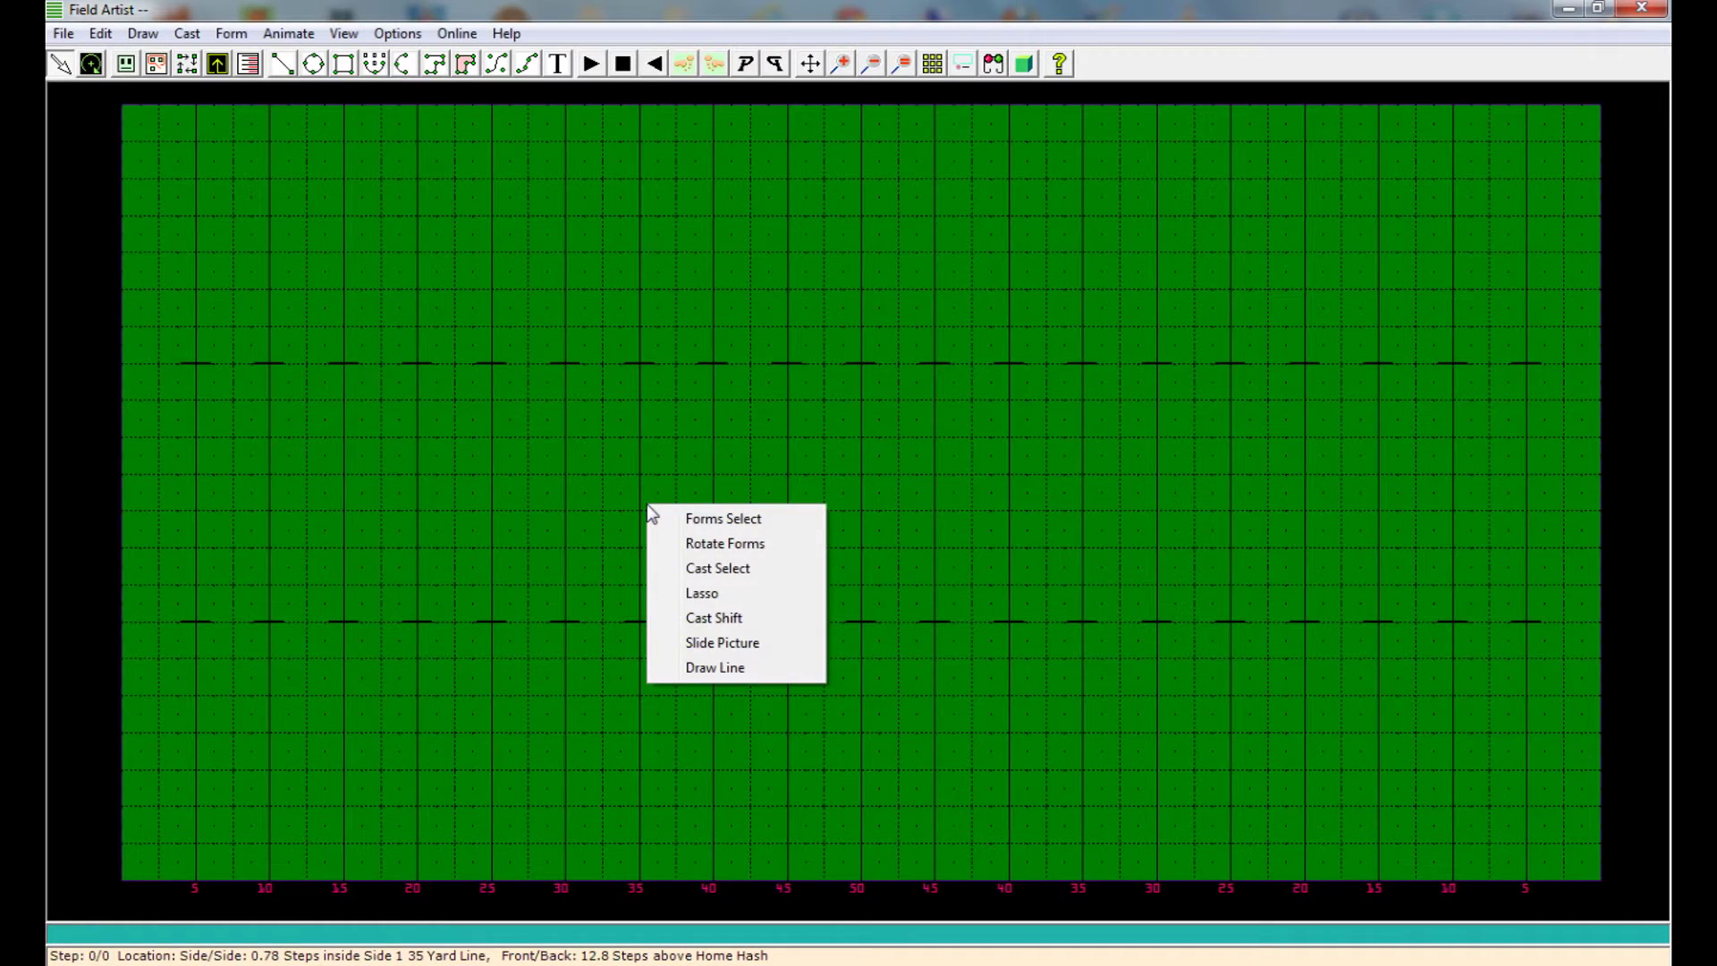
{"action": "left_click", "coordinate": [719, 669]}
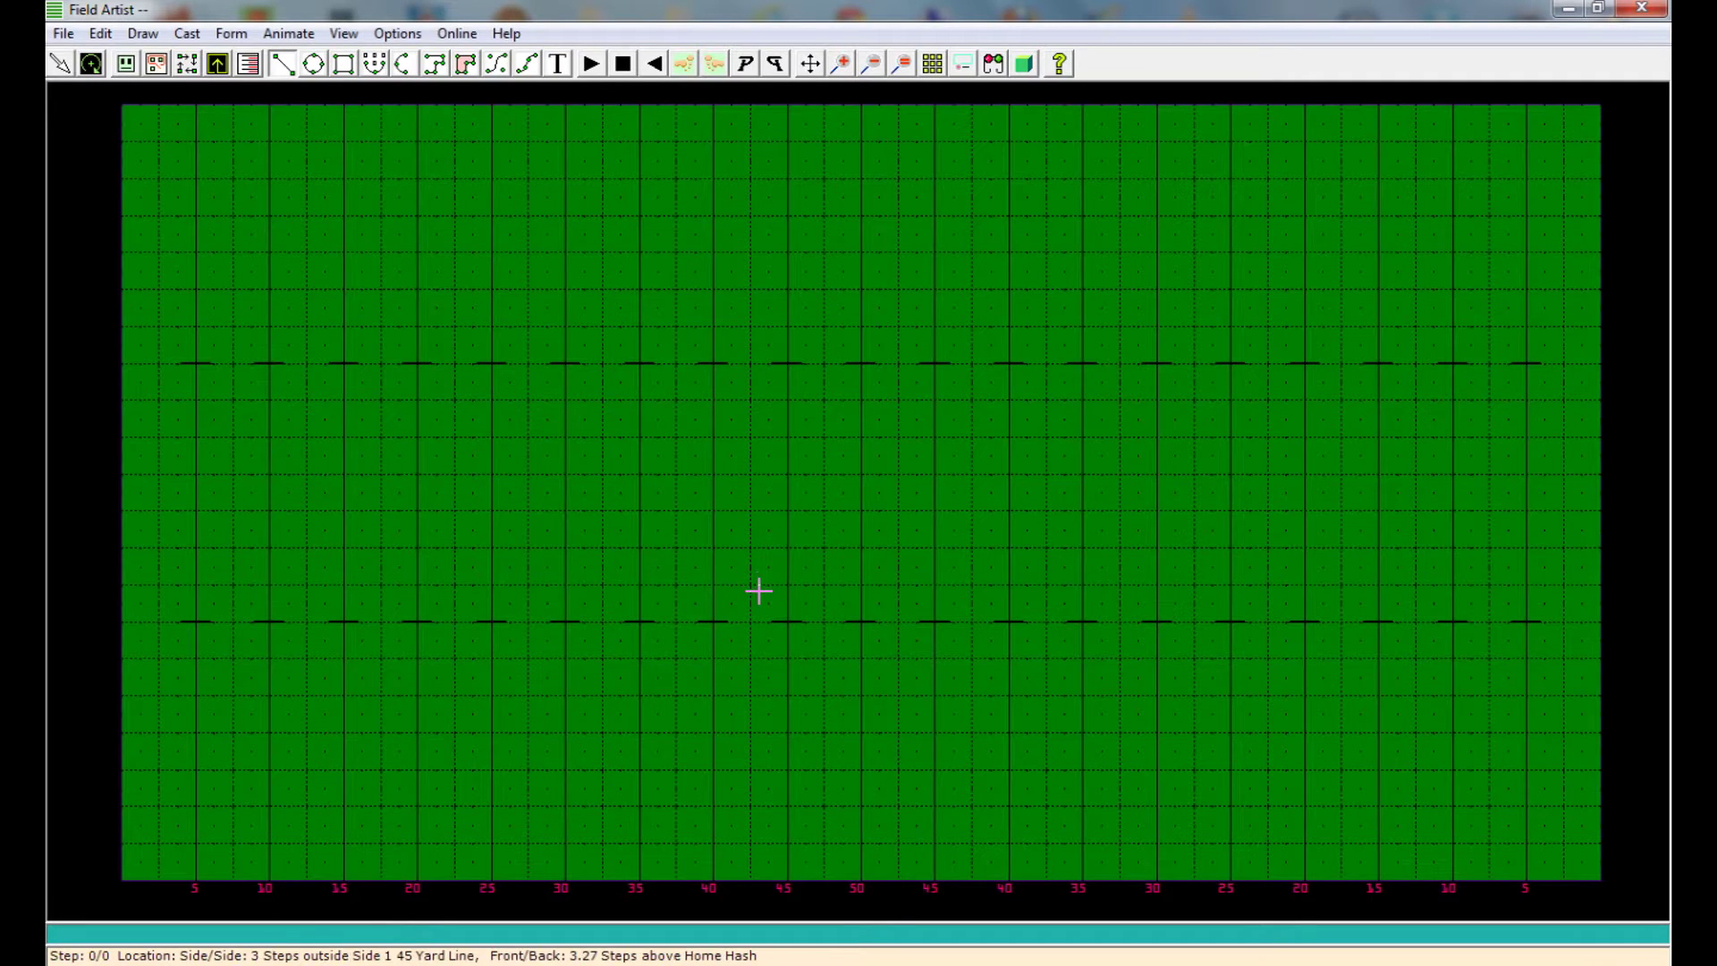
{"action": "left_click", "coordinate": [650, 651]}
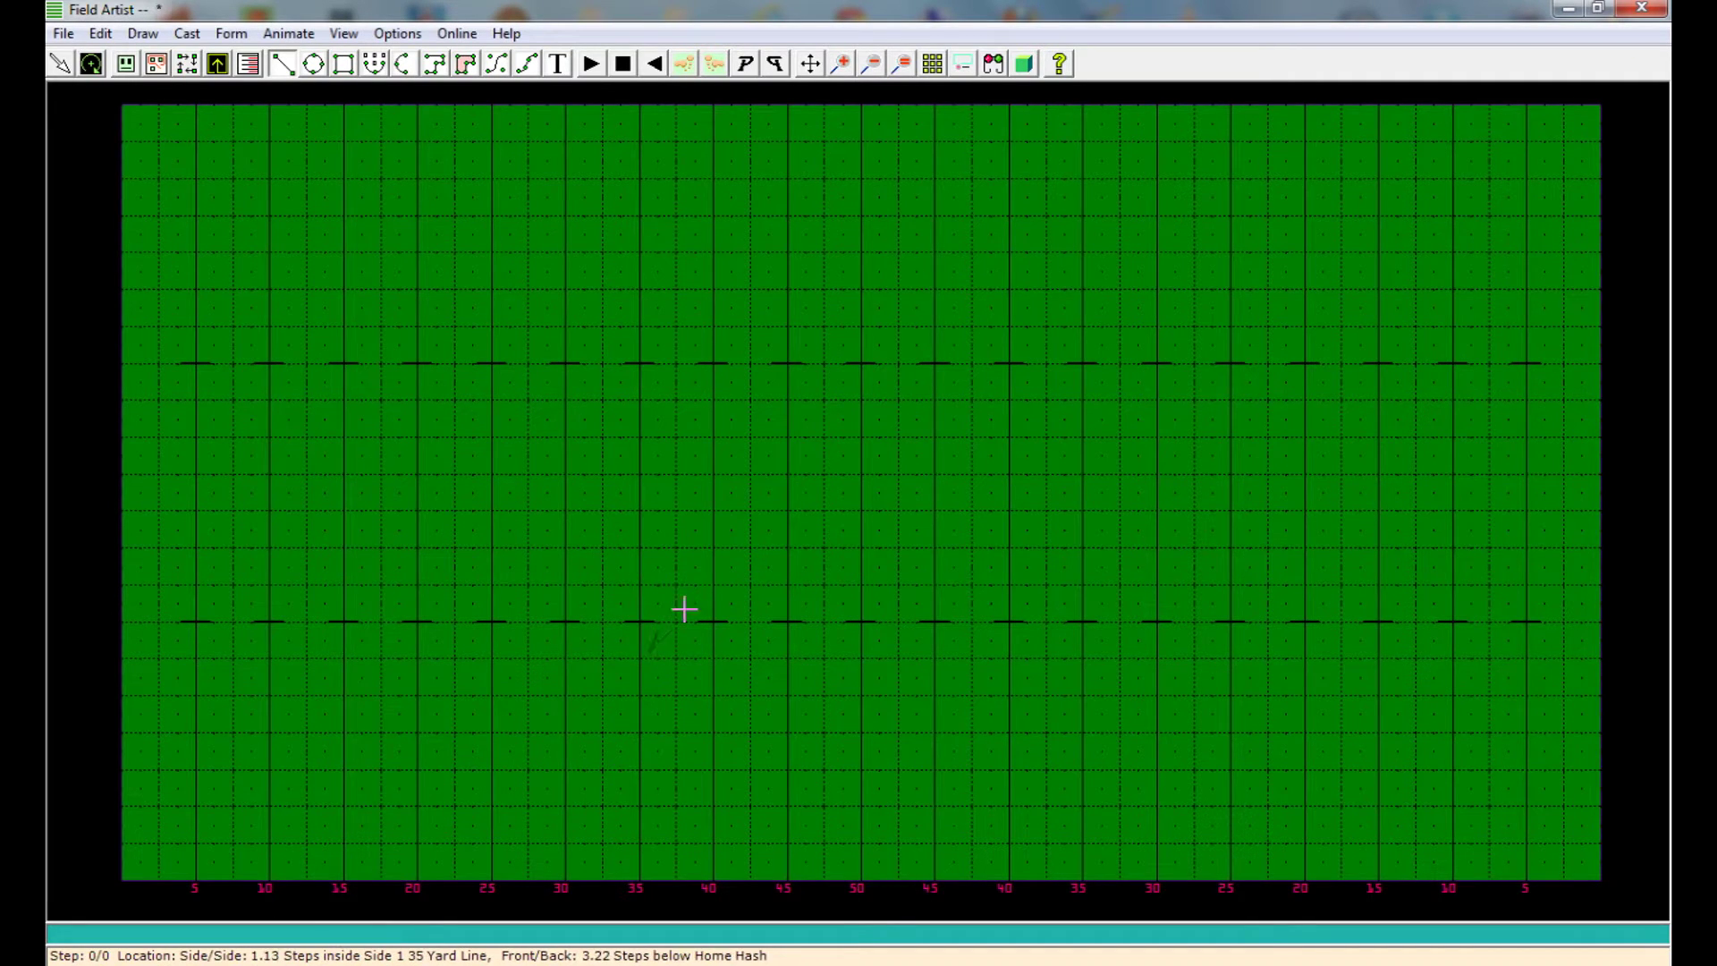
{"action": "left_click", "coordinate": [885, 529]}
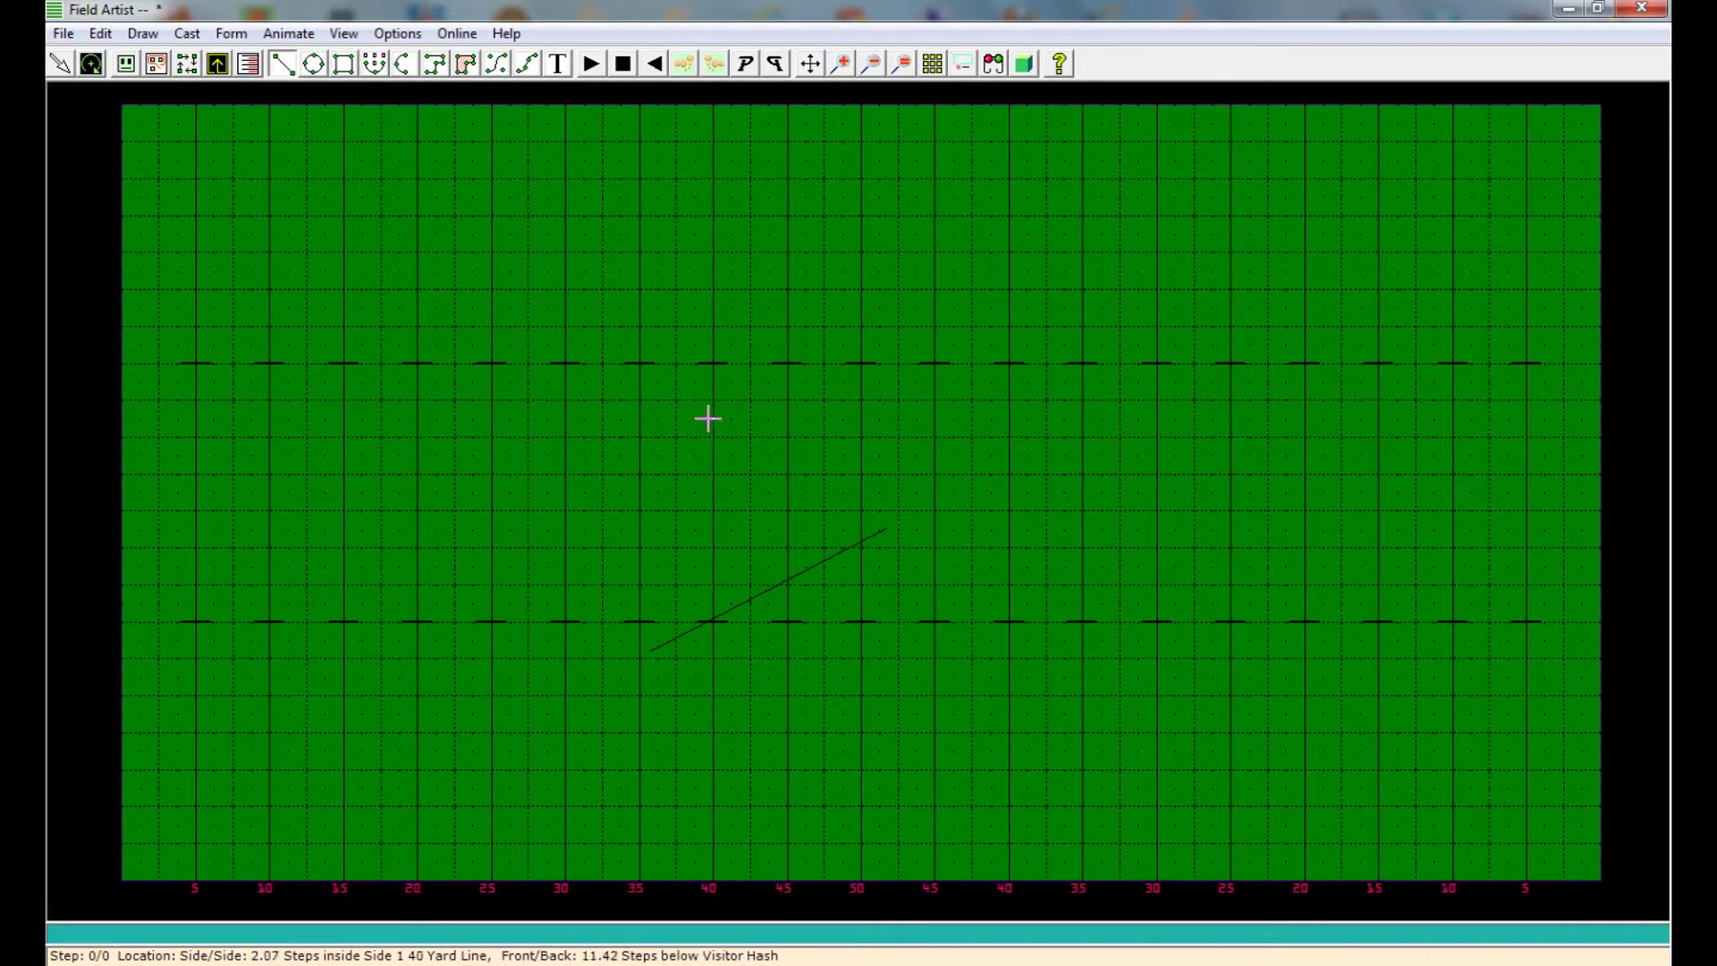
Level the line at 0 degrees, 709.50 long, spanning the 35 to 45 between the hashes.
{"action": "right_click", "coordinate": [659, 357]}
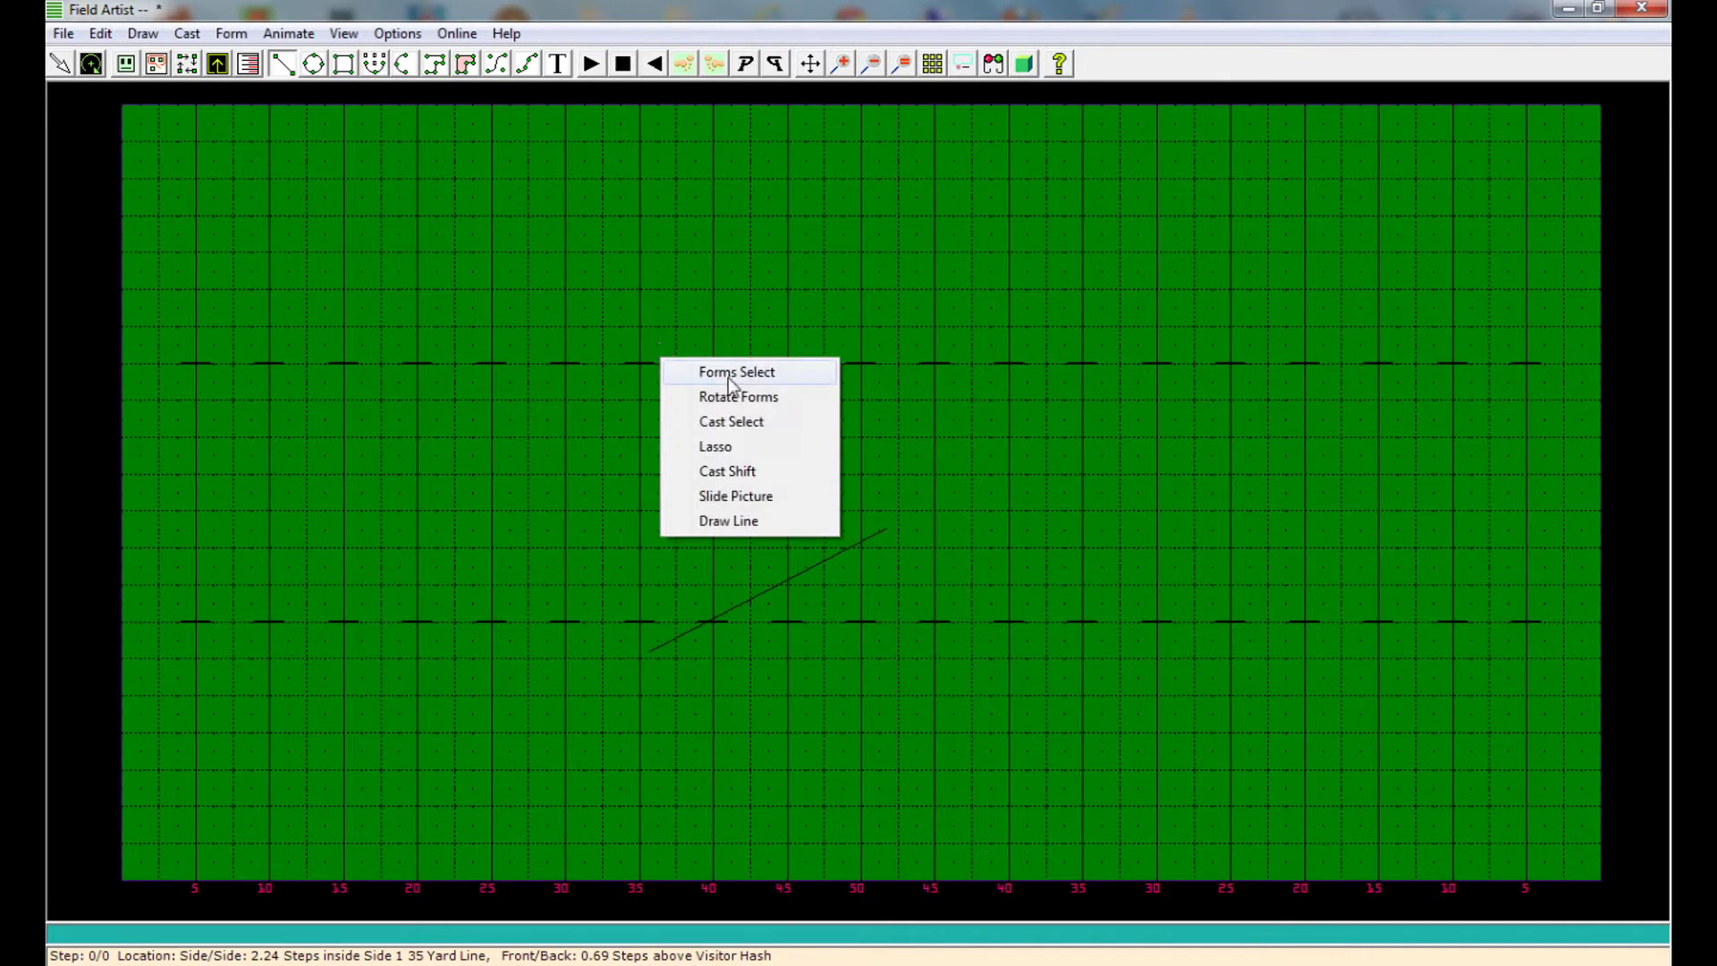
{"action": "left_click", "coordinate": [765, 372]}
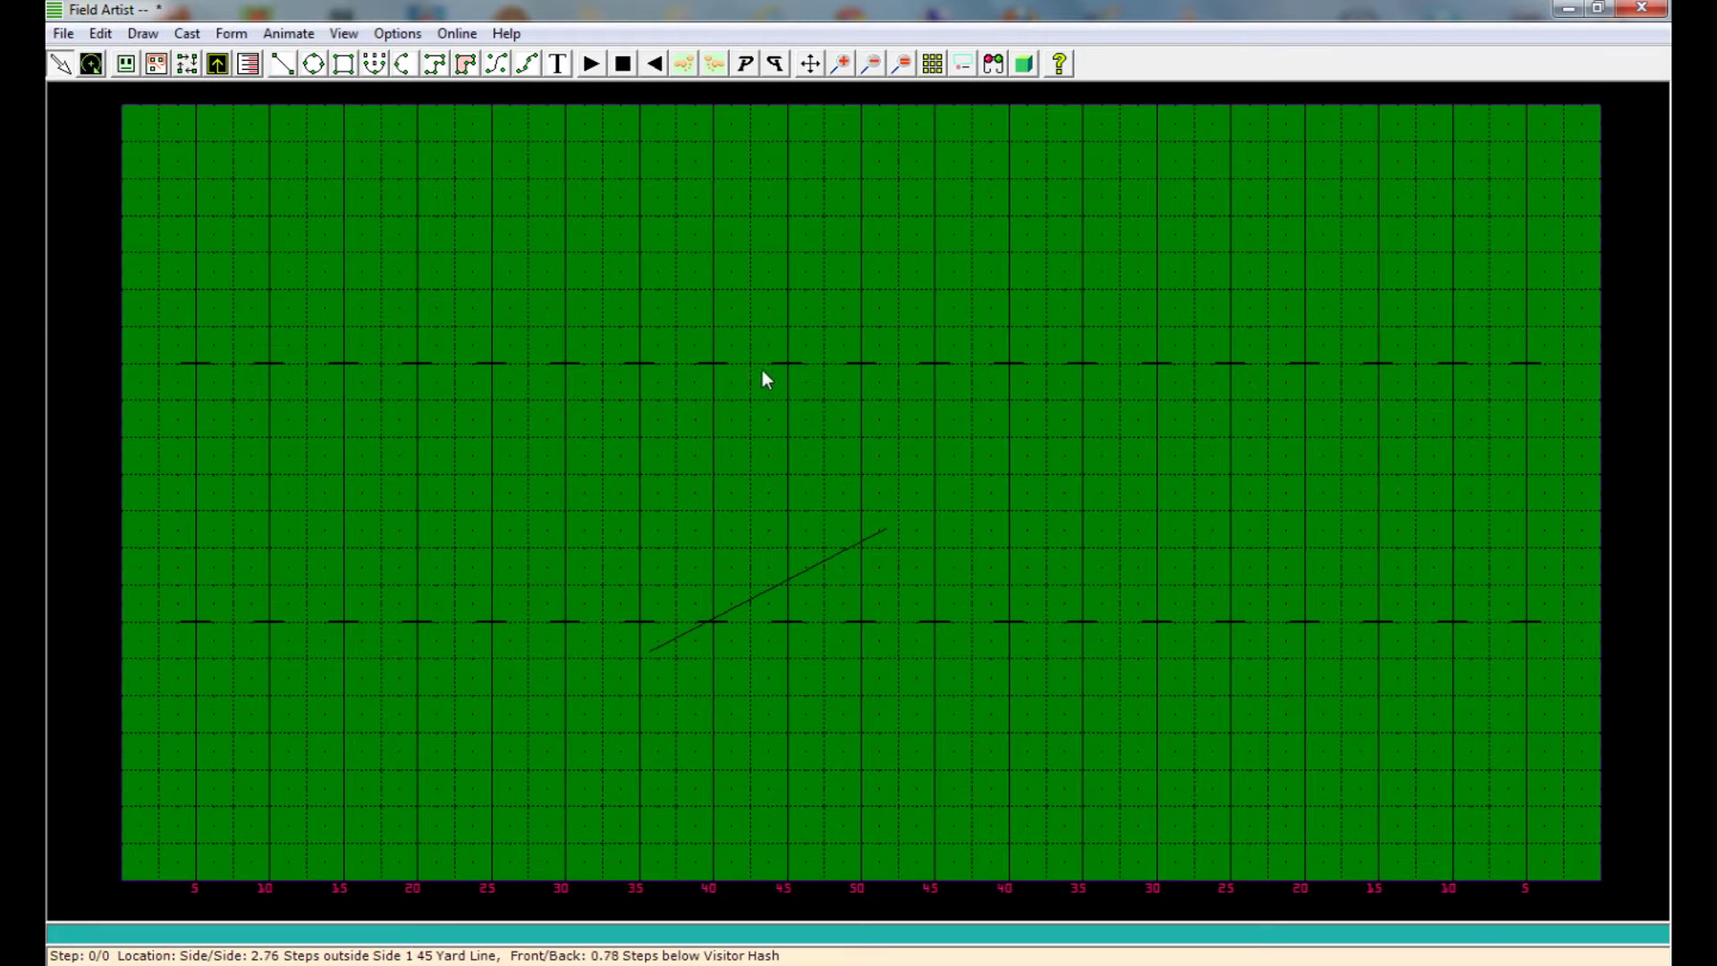
{"action": "left_click", "coordinate": [797, 576]}
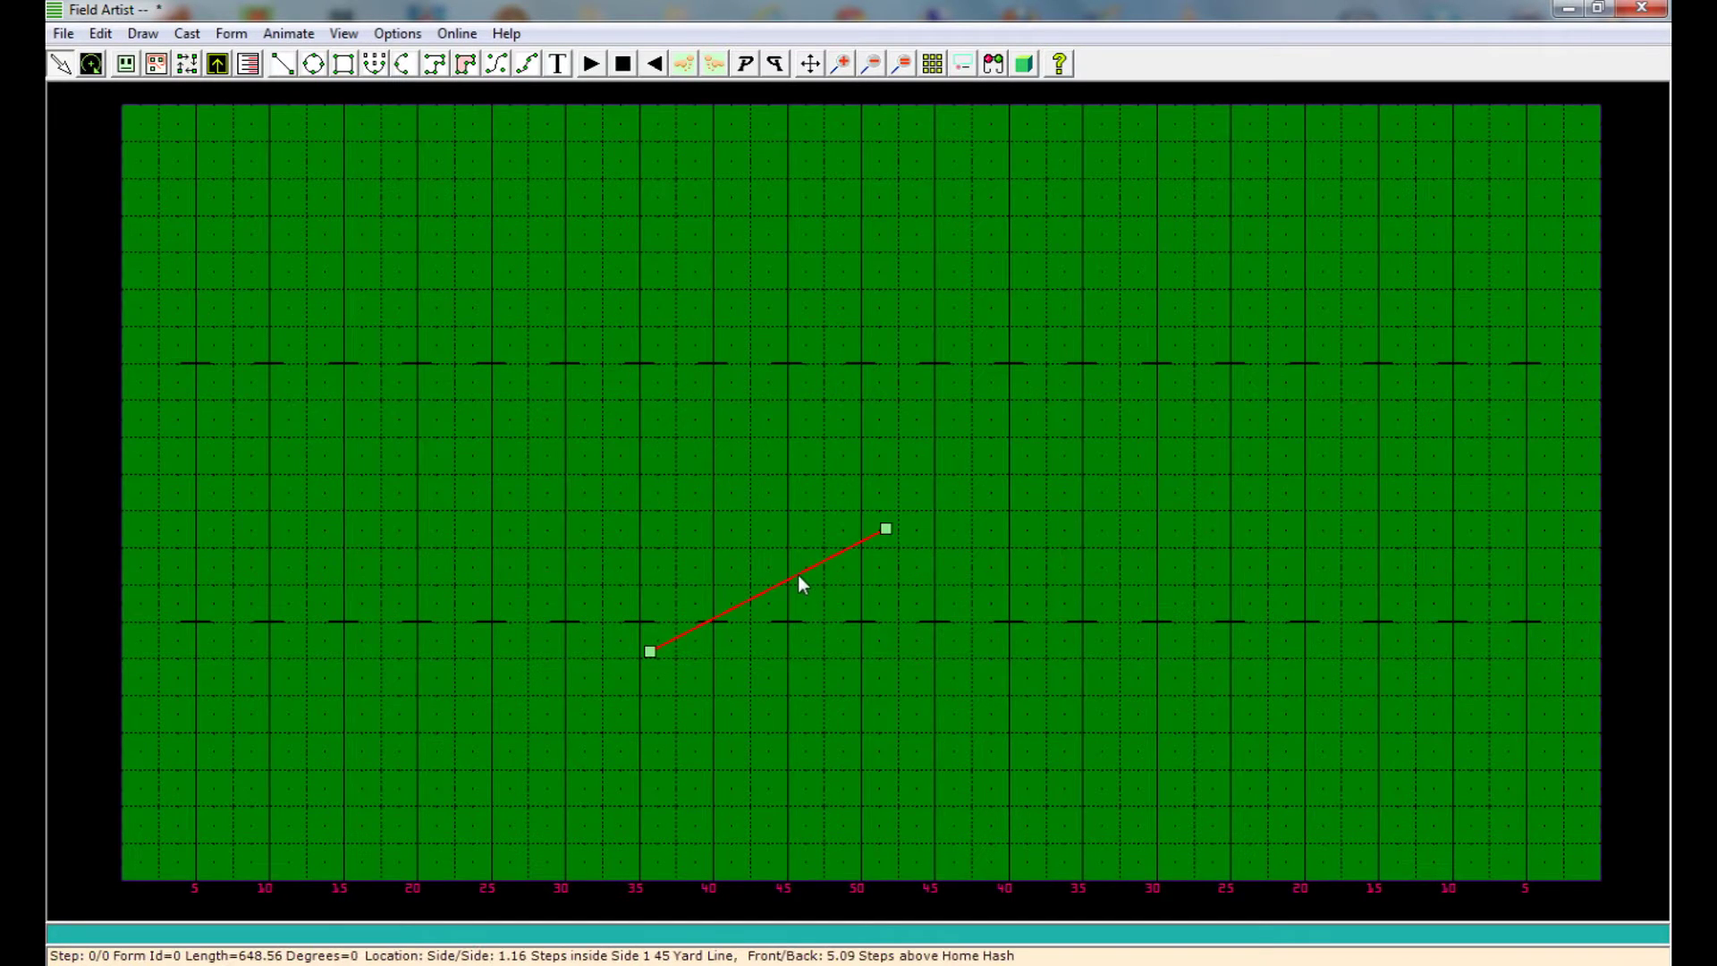
{"action": "left_click_drag", "start_coordinate": [893, 581], "coordinate": [801, 501]}
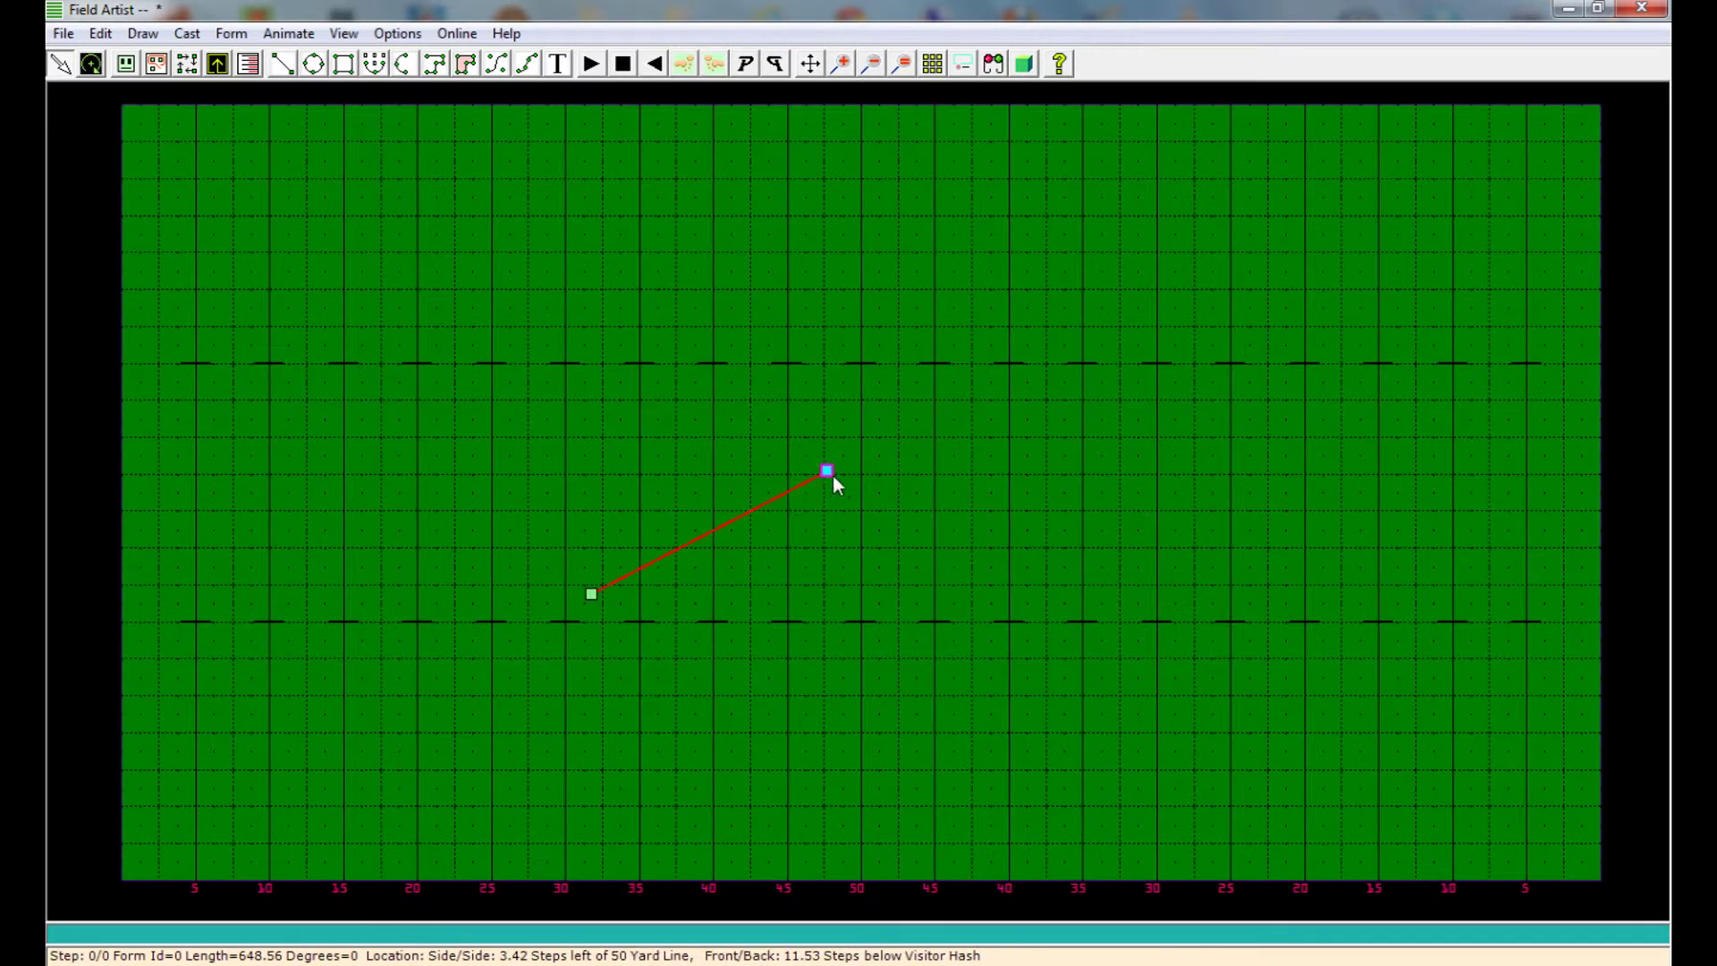
{"action": "left_click", "coordinate": [591, 593]}
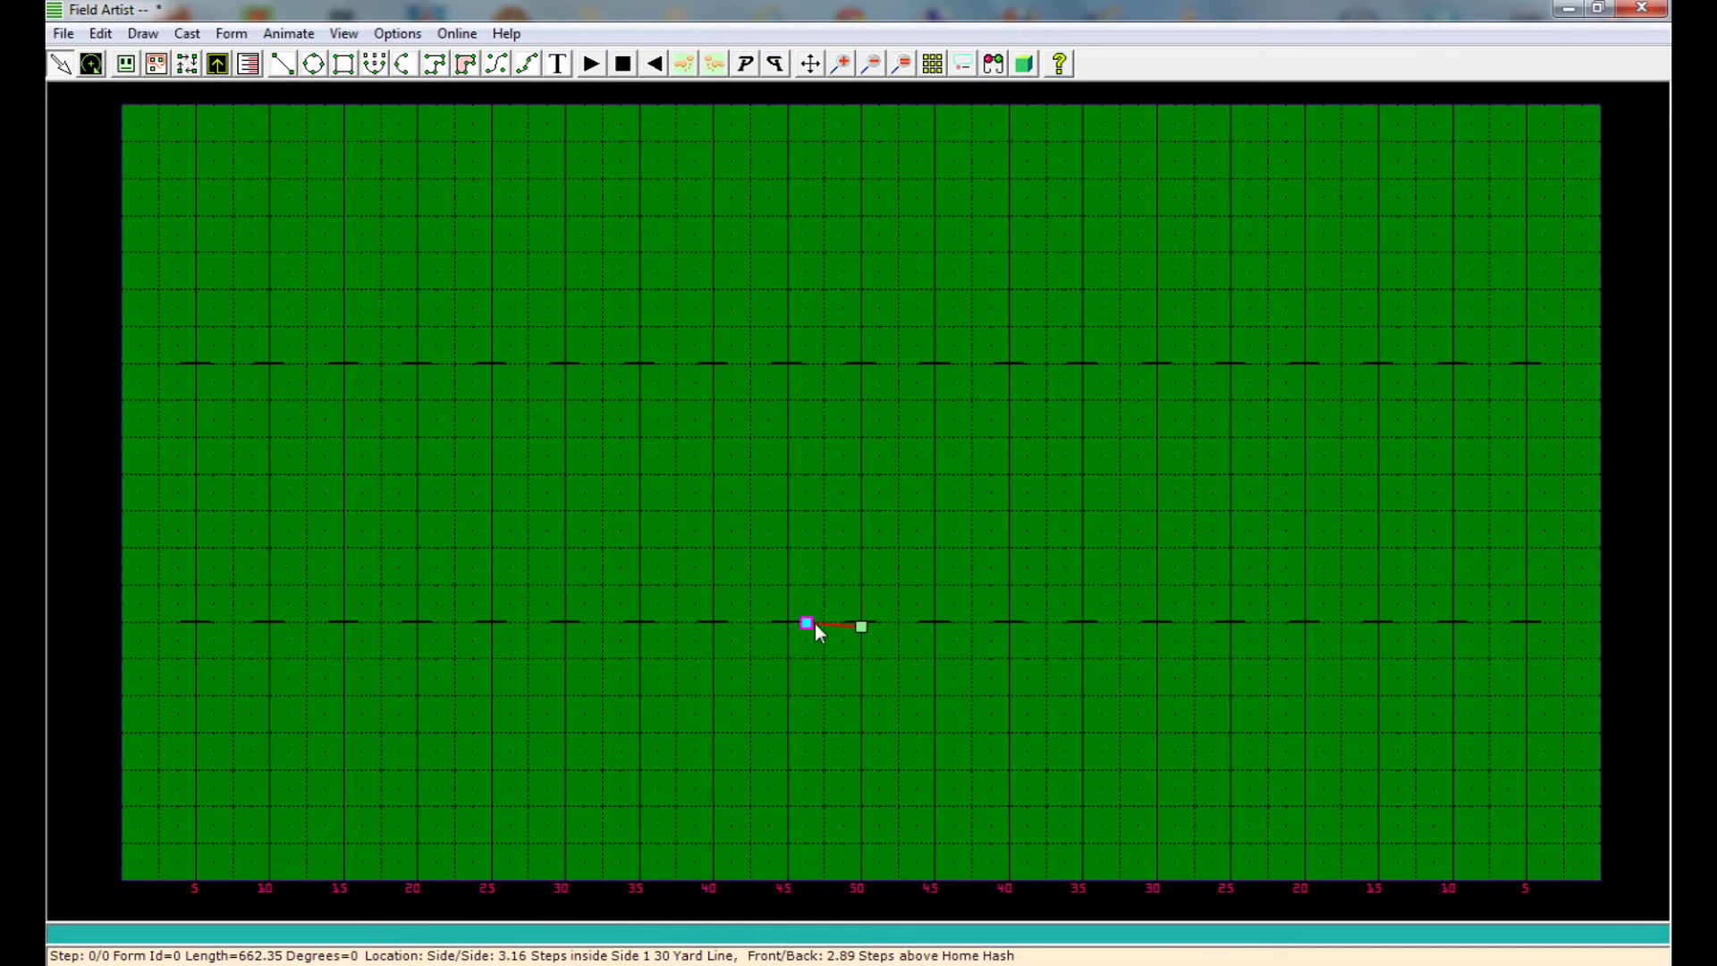
{"action": "left_click_drag", "start_coordinate": [814, 624], "coordinate": [625, 529]}
{"action": "left_click_drag", "start_coordinate": [911, 649], "coordinate": [916, 531]}
{"action": "left_click", "coordinate": [899, 559]}
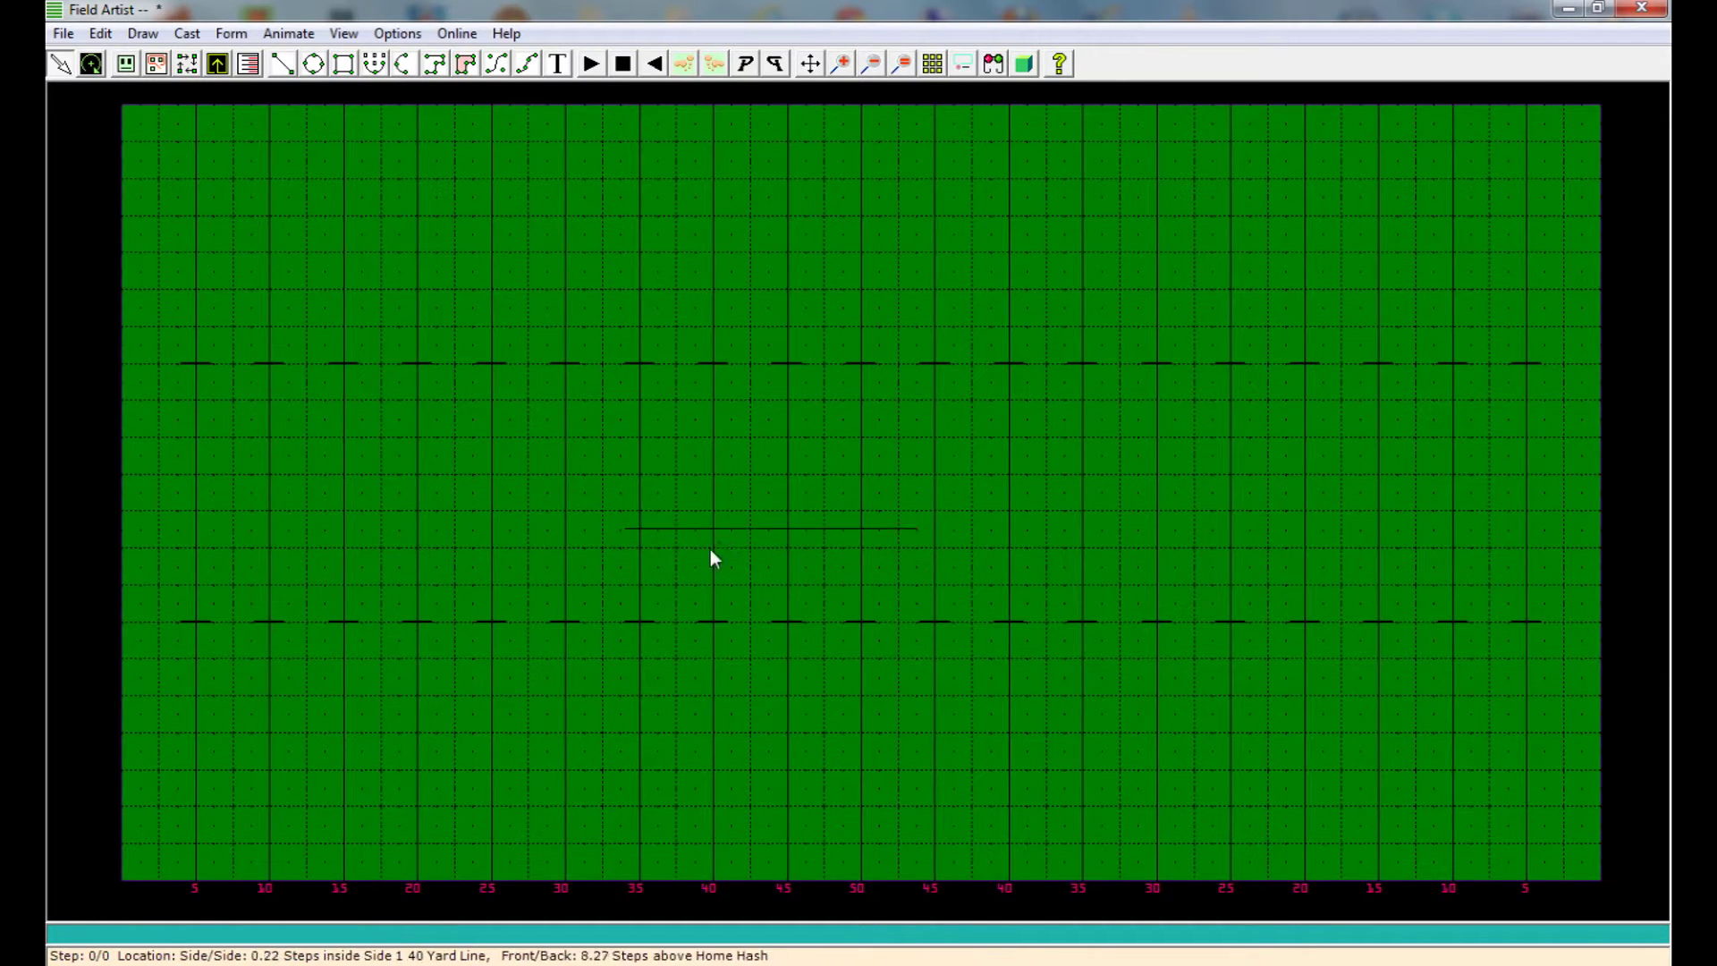
{"action": "left_click", "coordinate": [749, 529]}
{"action": "right_click", "coordinate": [749, 529]}
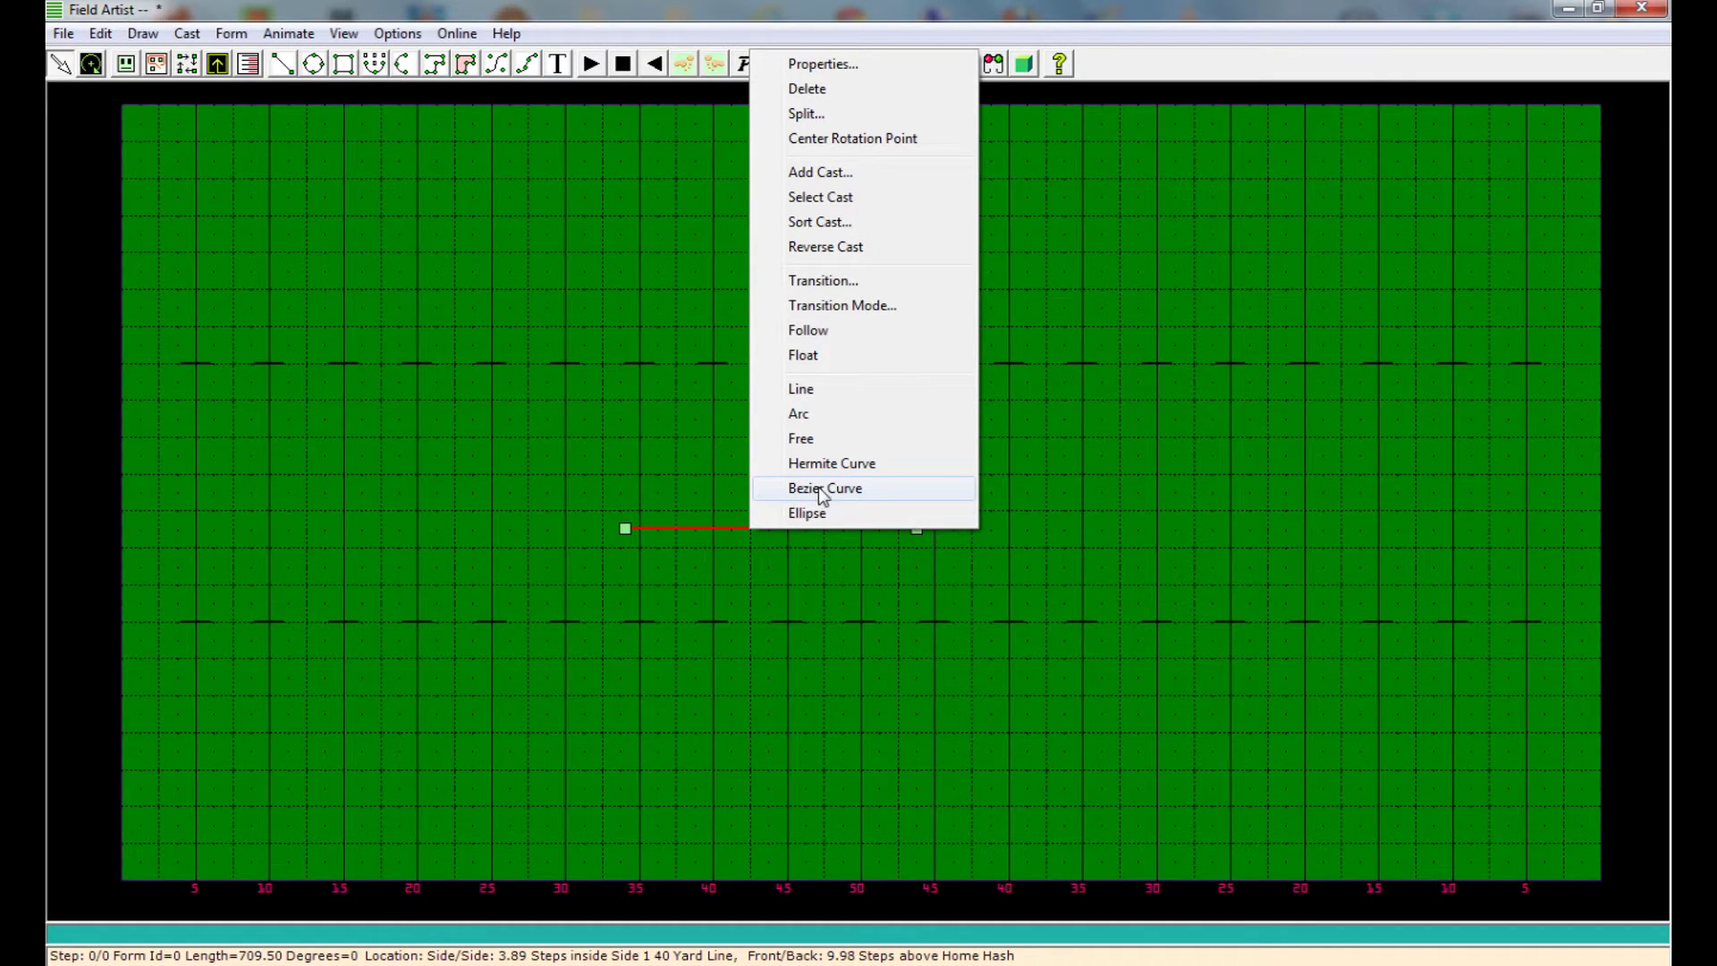
Add 20 cast members to the line.
{"action": "left_click", "coordinate": [846, 174]}
{"action": "left_click_drag", "start_coordinate": [930, 424], "coordinate": [811, 402]}
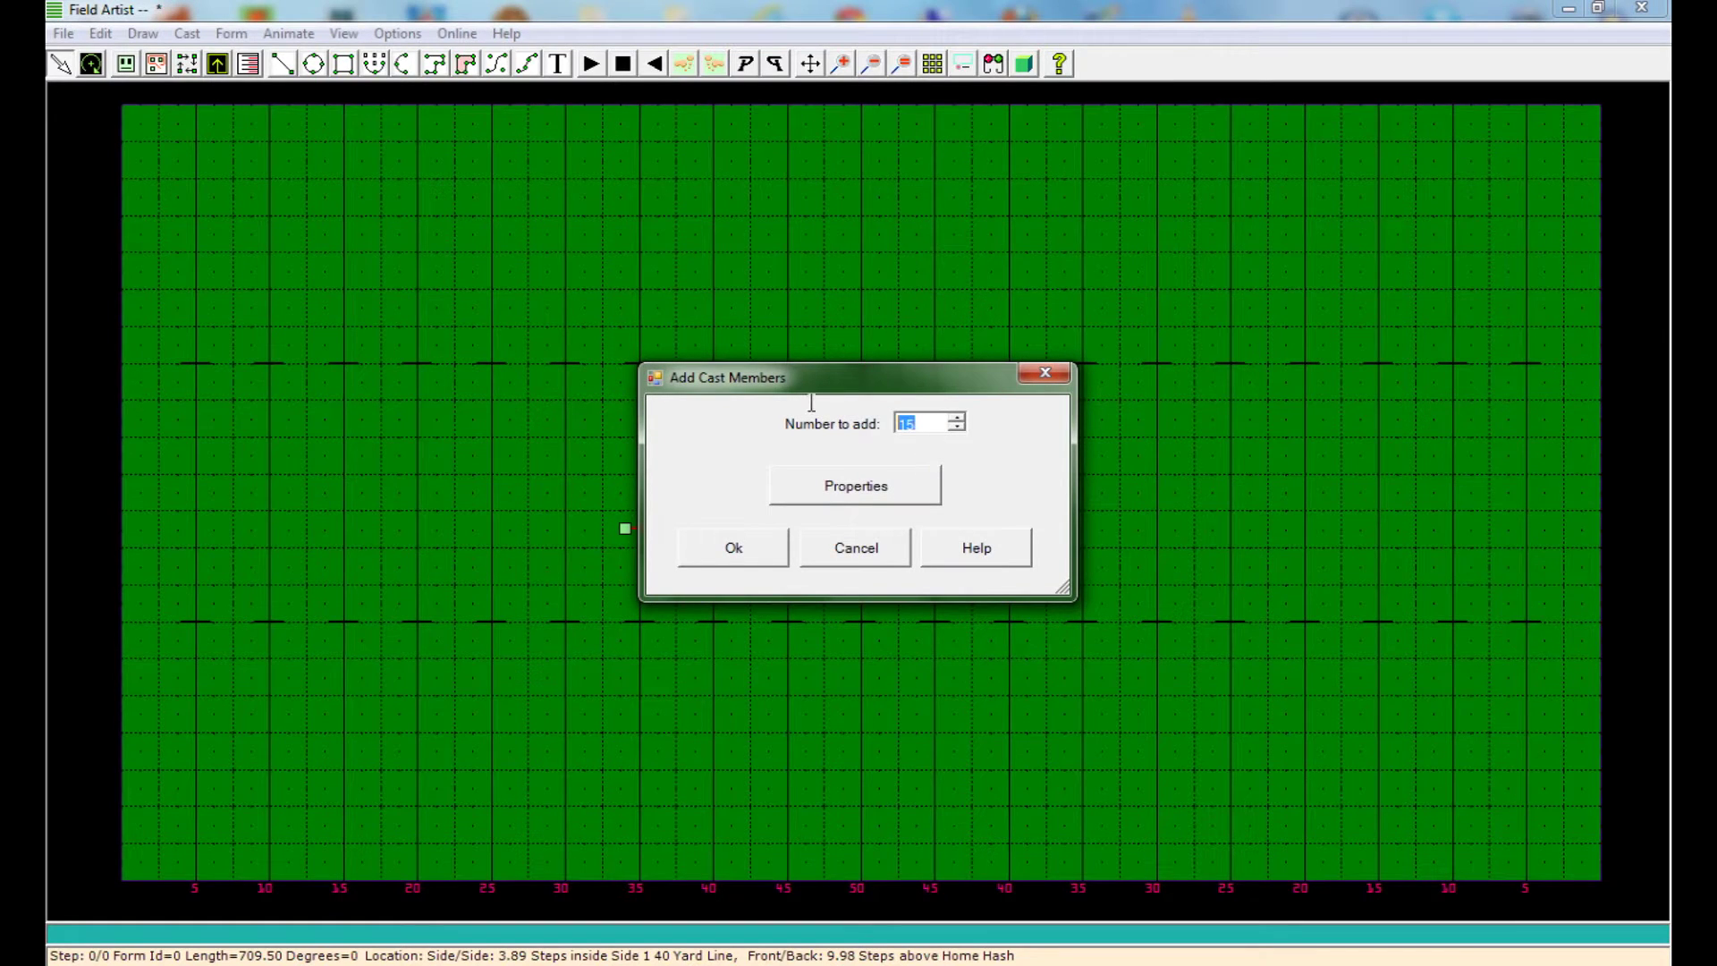
{"action": "type", "text": "20"}
{"action": "left_click", "coordinate": [743, 558]}
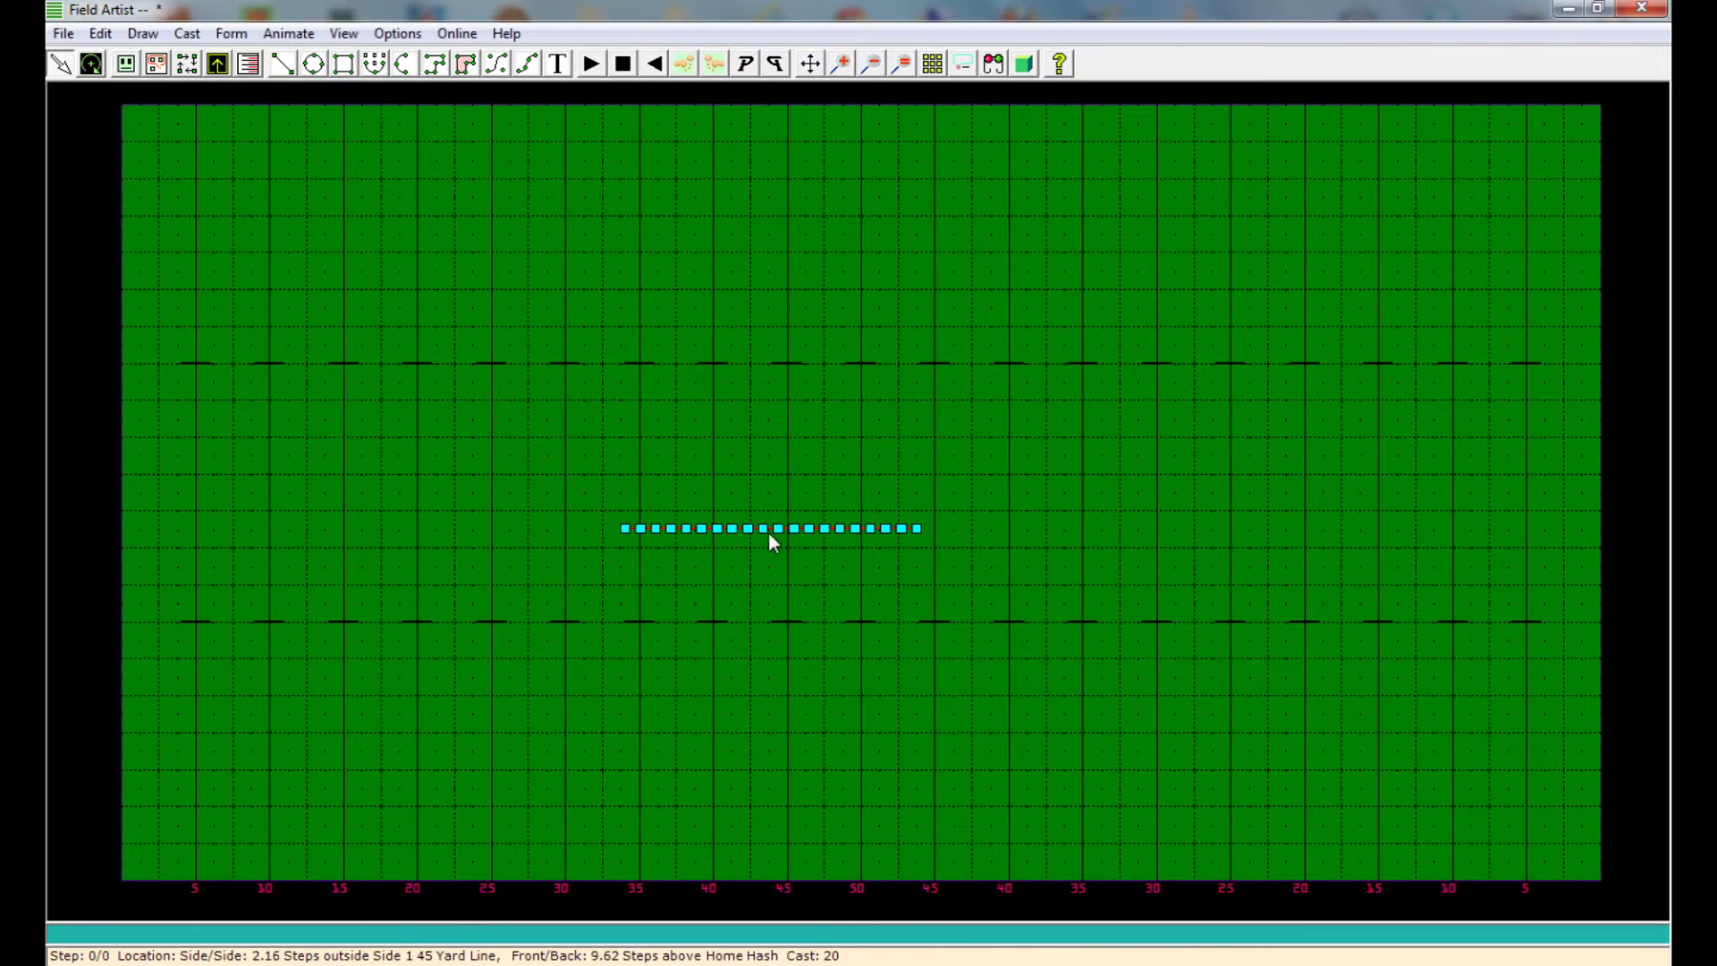
Stretch the cast line to 1,046.45 long, slightly slanted near the home hash.
{"action": "left_click_drag", "start_coordinate": [918, 528], "coordinate": [1031, 605]}
{"action": "left_click_drag", "start_coordinate": [623, 528], "coordinate": [602, 582]}
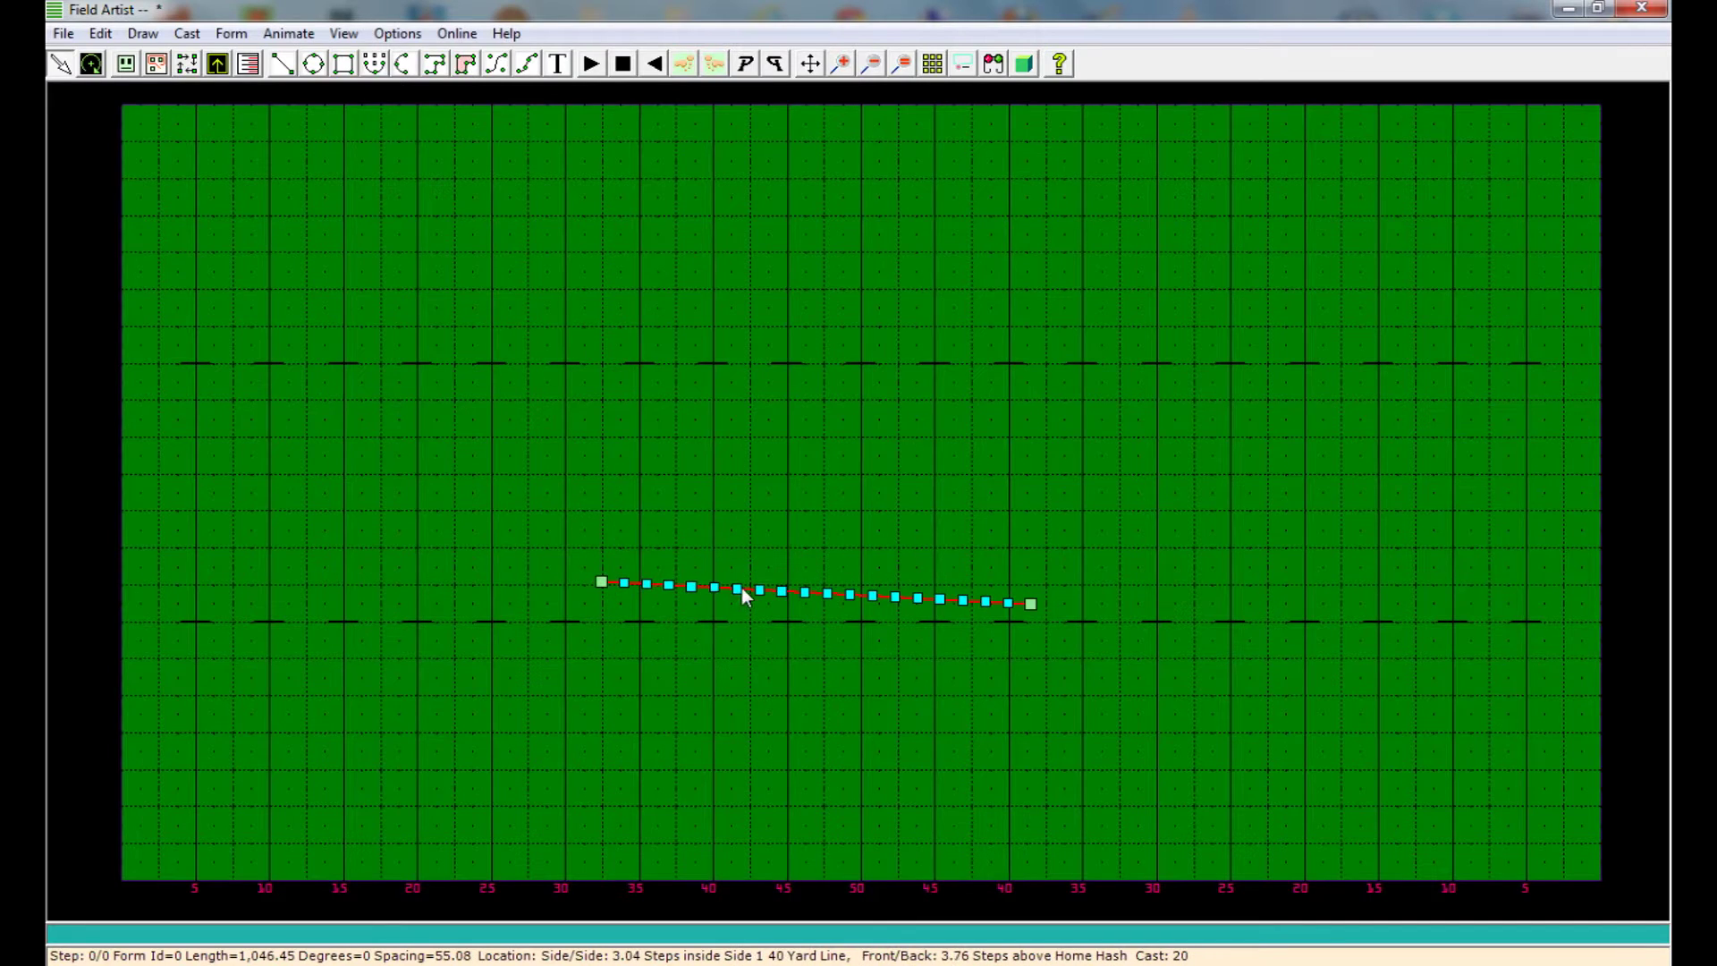
{"action": "mouse_move", "coordinate": [742, 596]}
{"action": "left_mouse_down"}
{"action": "mouse_move", "coordinate": [736, 566]}
{"action": "mouse_move", "coordinate": [731, 585]}
{"action": "left_mouse_up"}
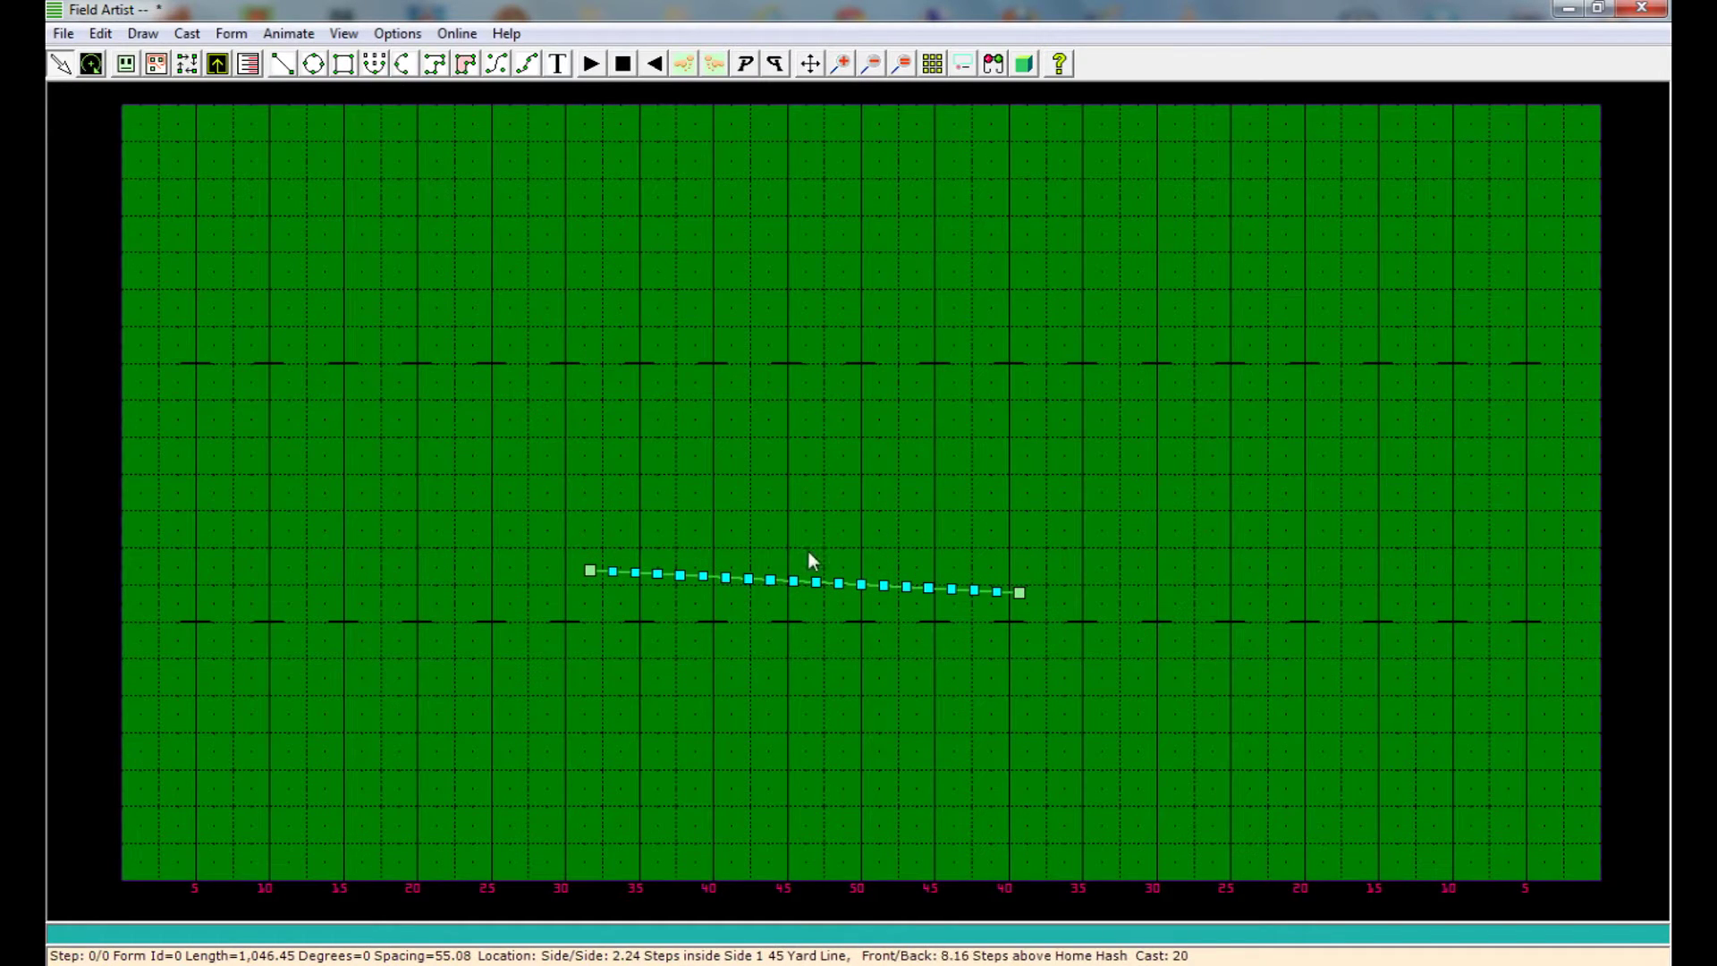
{"action": "right_click", "coordinate": [786, 590]}
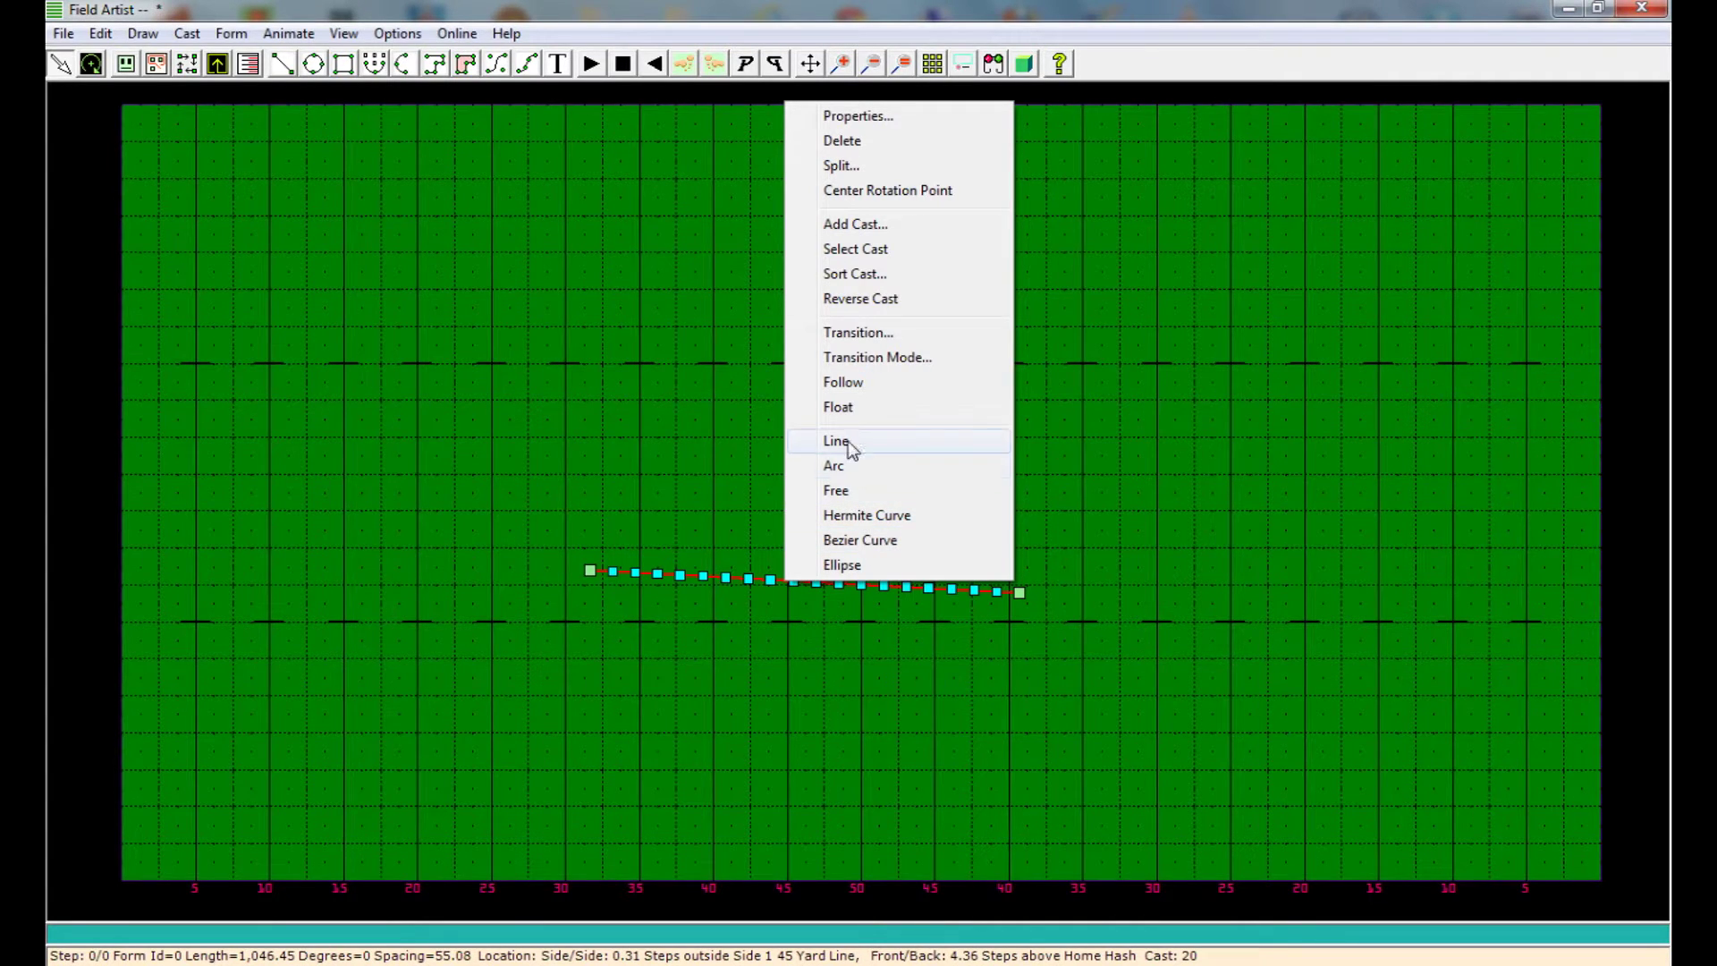
{"action": "left_click", "coordinate": [851, 541]}
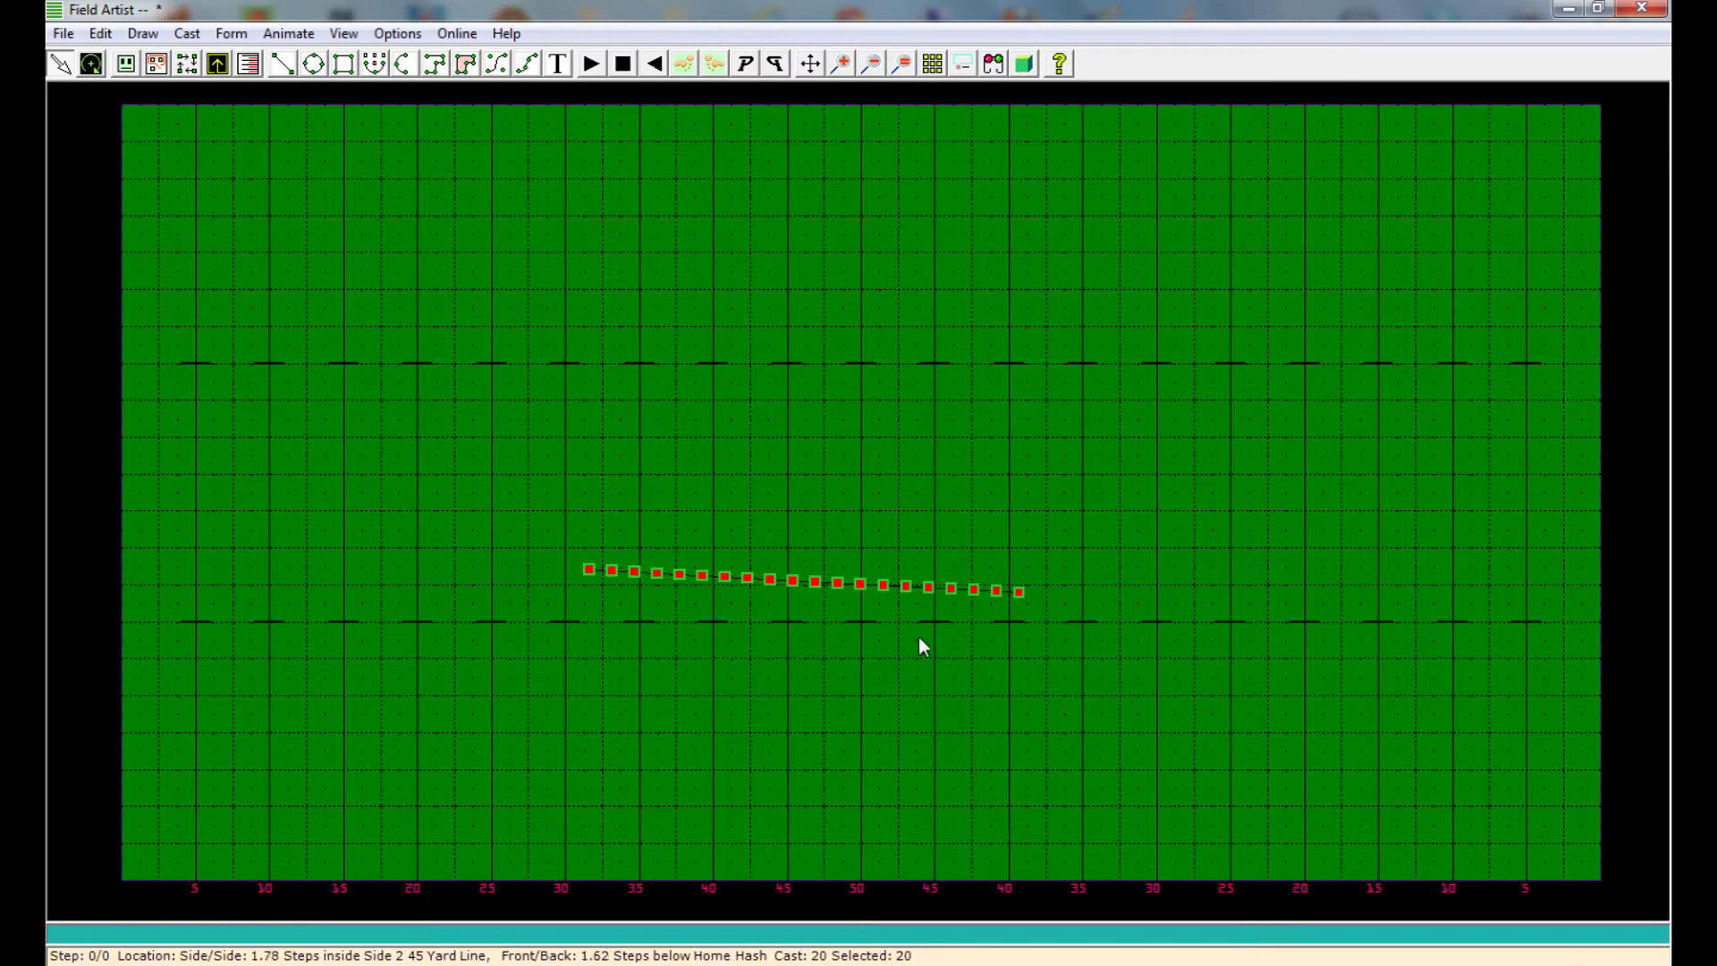
{"action": "right_click", "coordinate": [798, 439]}
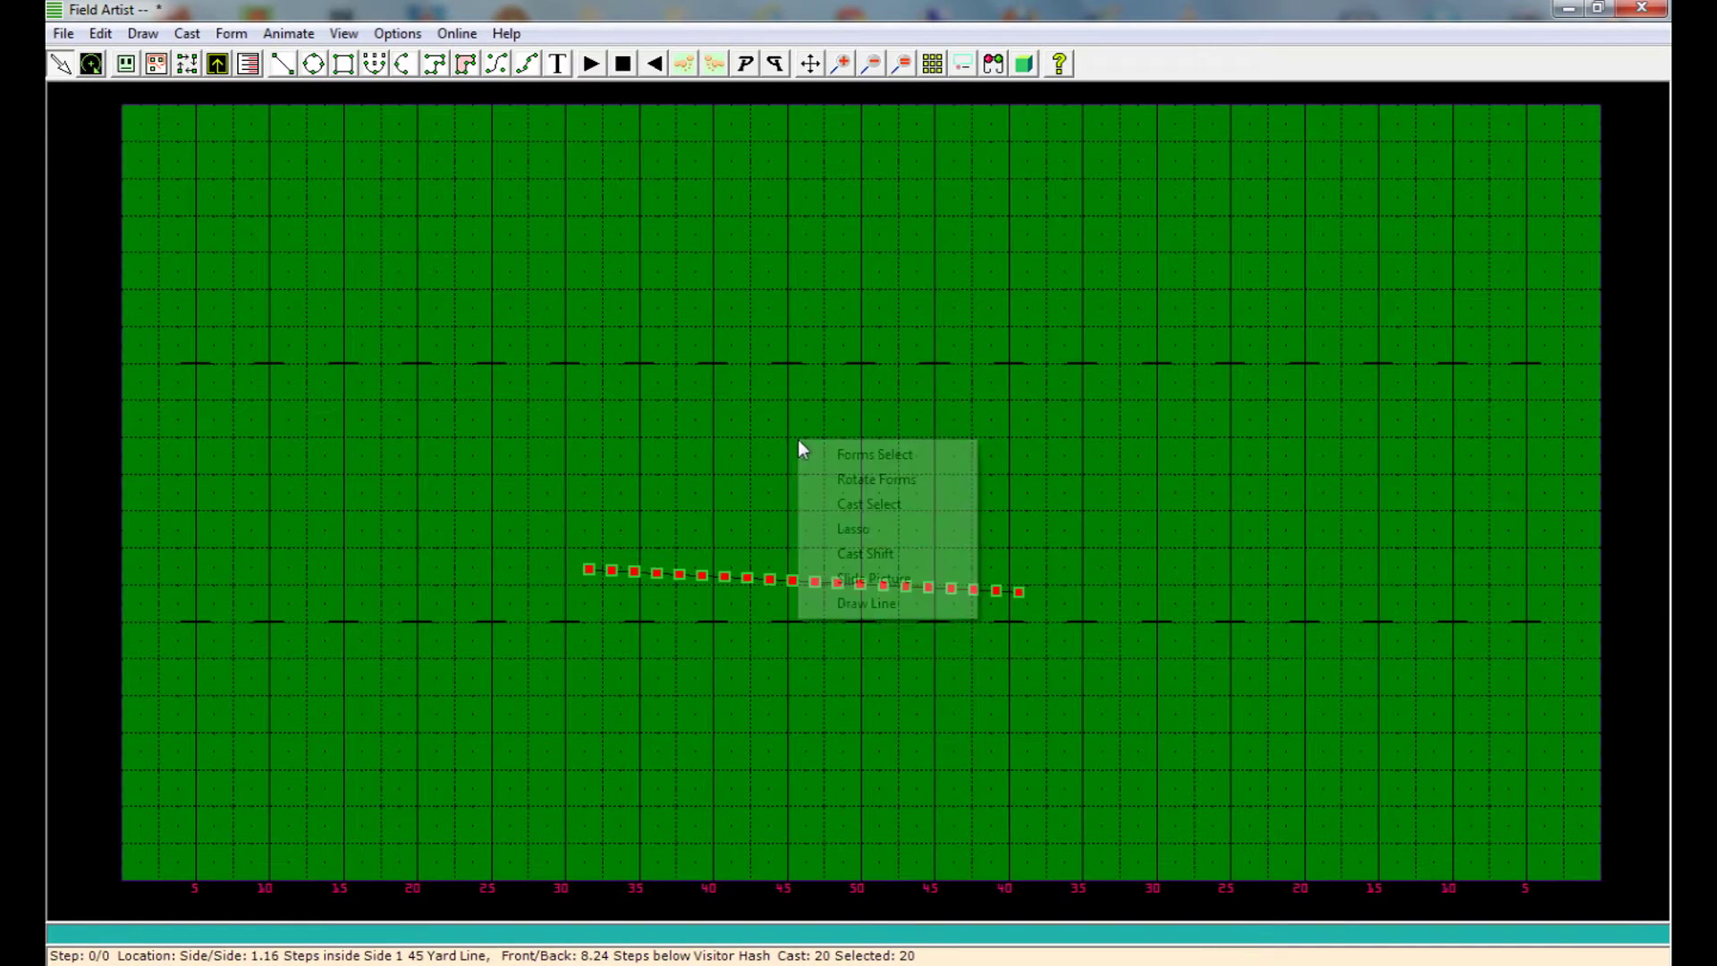
{"action": "left_click", "coordinate": [897, 504]}
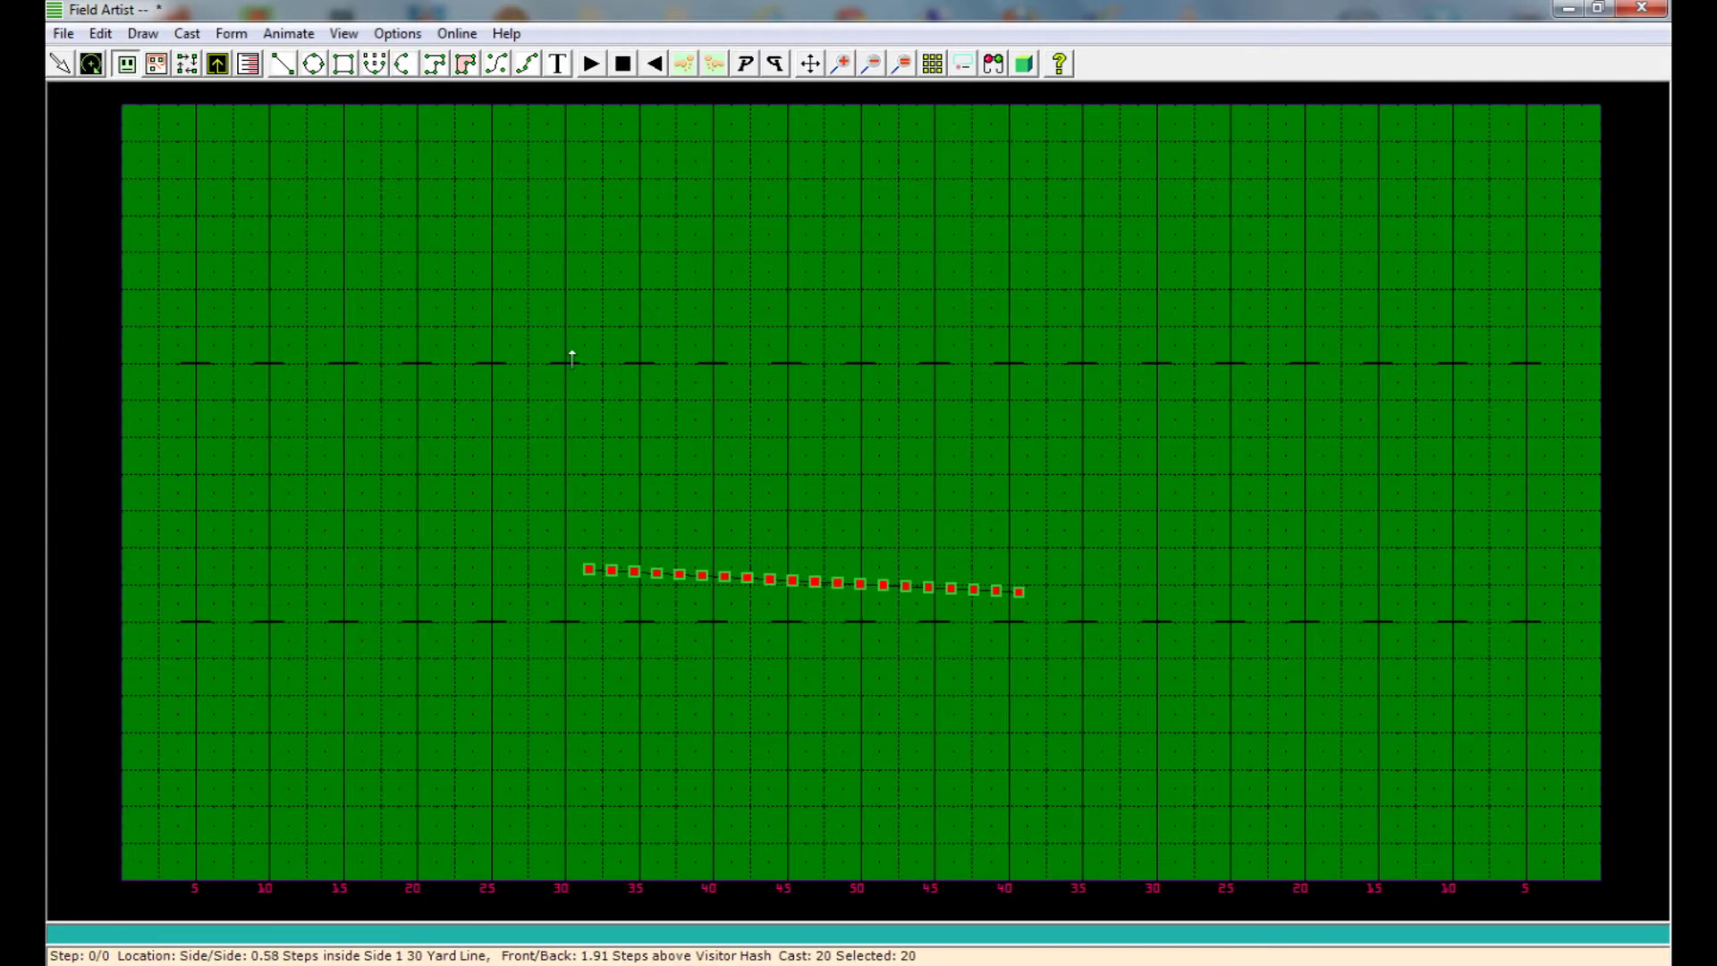
{"action": "left_click", "coordinate": [595, 384]}
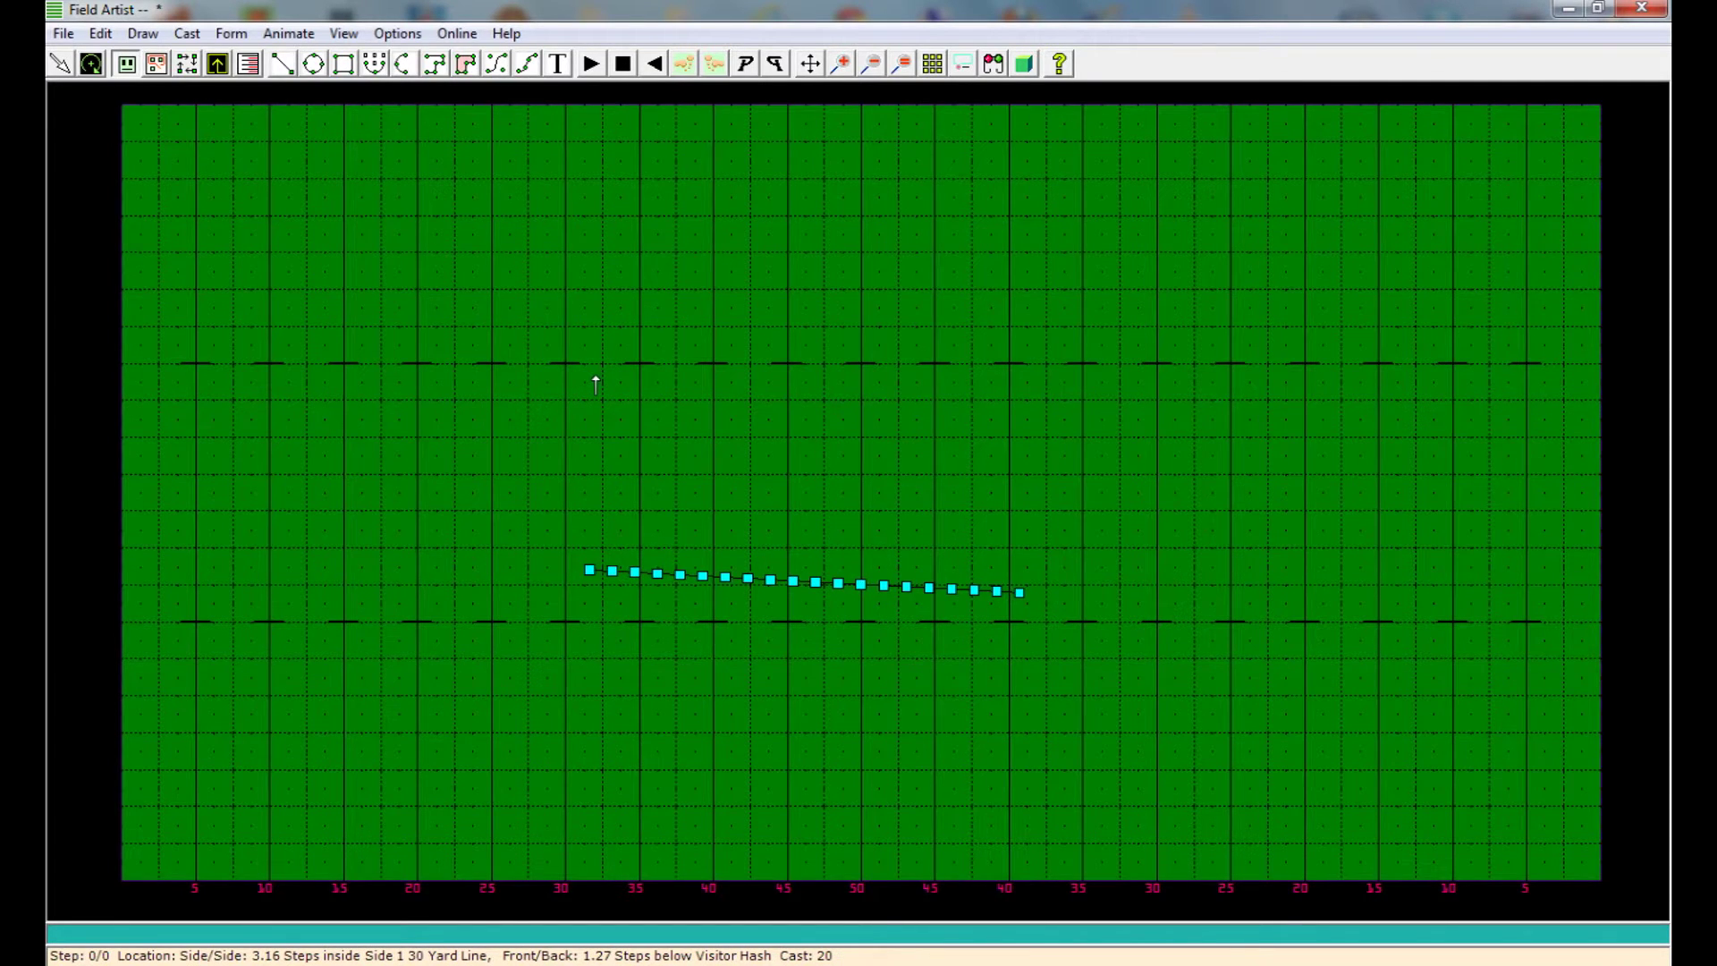
{"action": "right_click", "coordinate": [770, 413]}
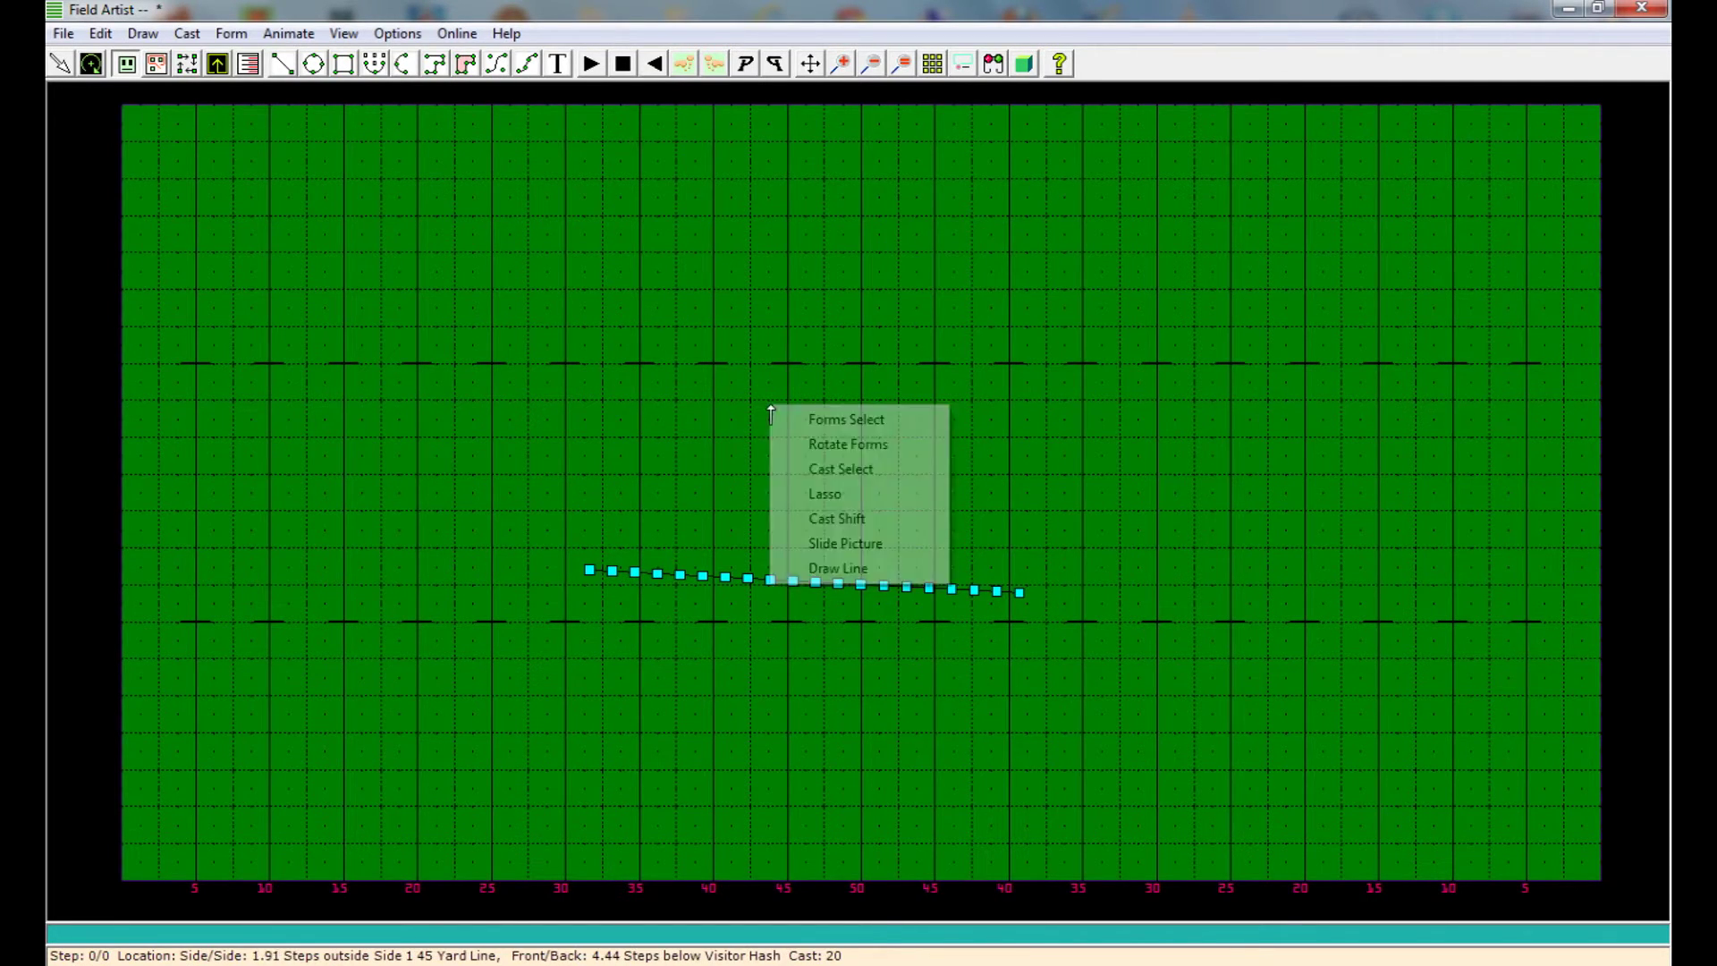
{"action": "left_click", "coordinate": [821, 420]}
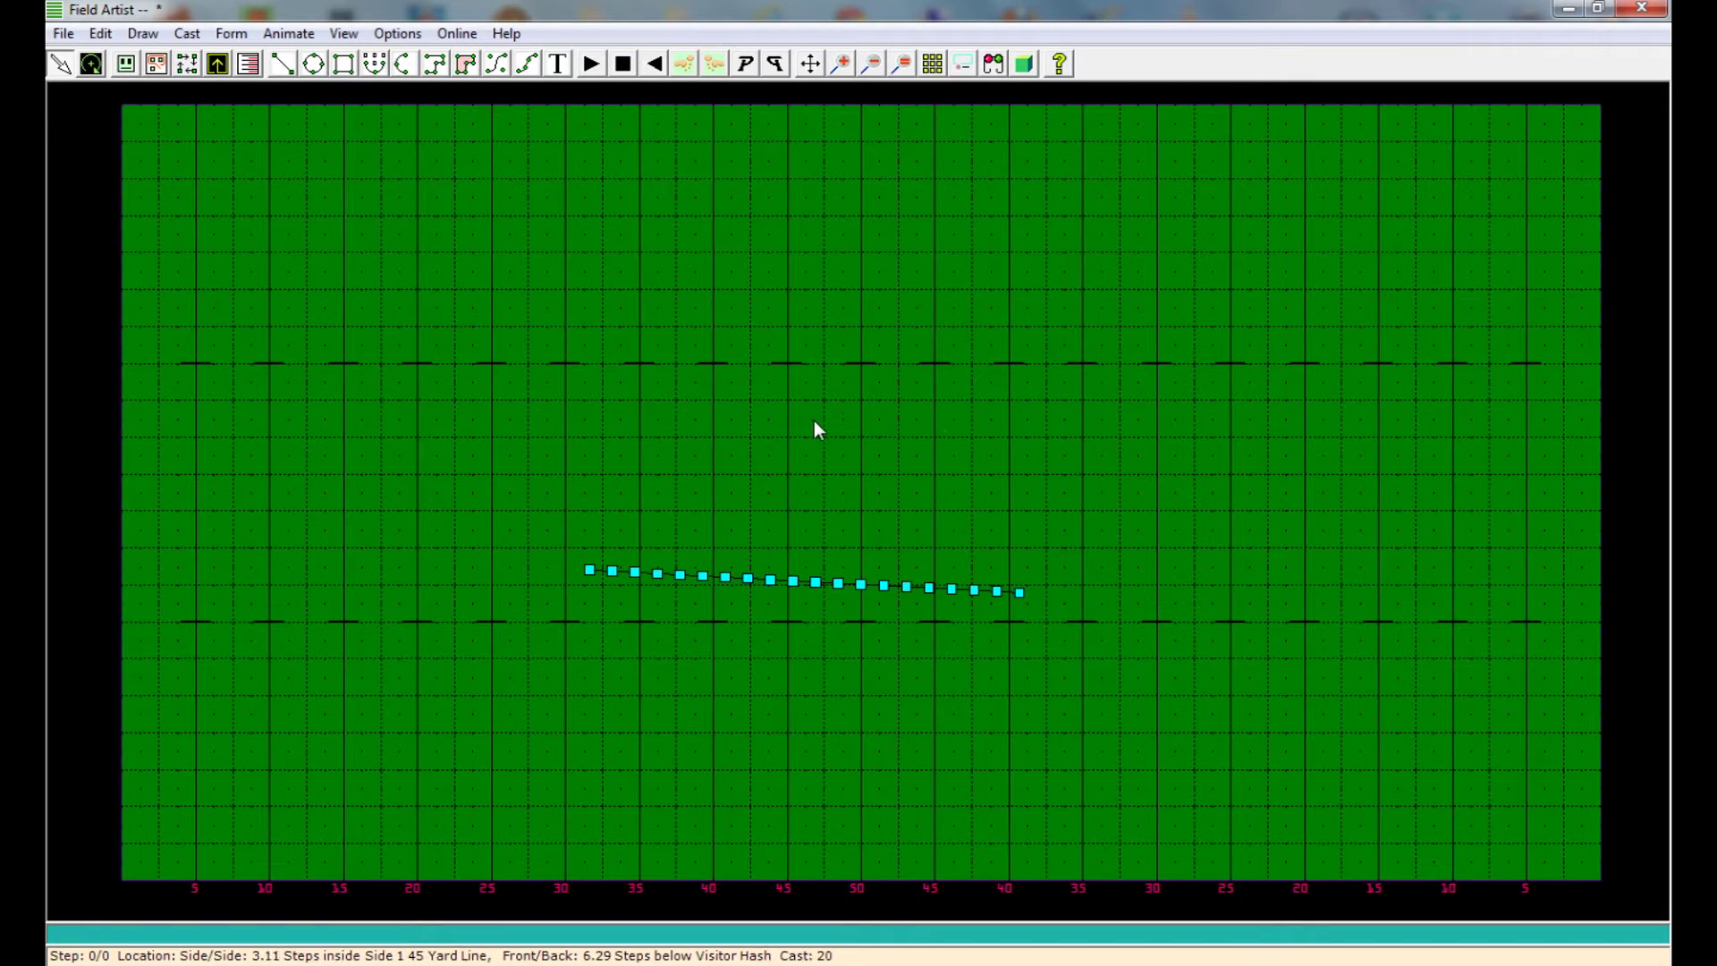
Bend the 20-member line into a flowing S-shaped curve.
{"action": "left_click", "coordinate": [716, 582]}
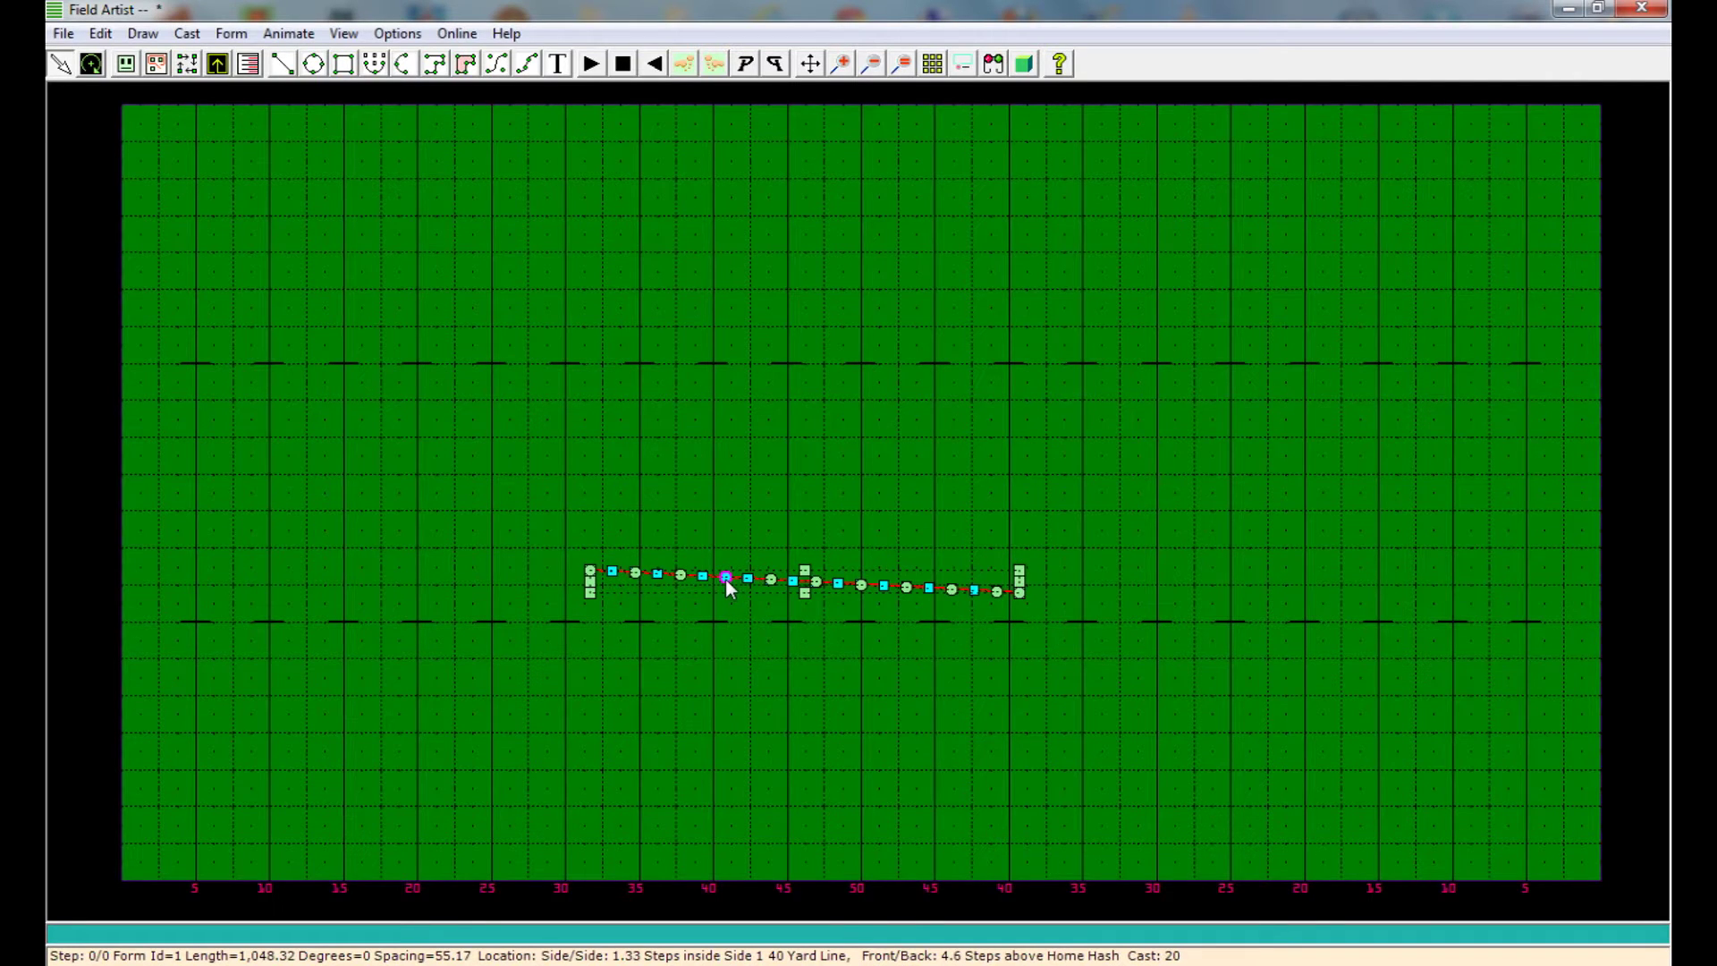
{"action": "left_click_drag", "start_coordinate": [726, 579], "coordinate": [723, 475]}
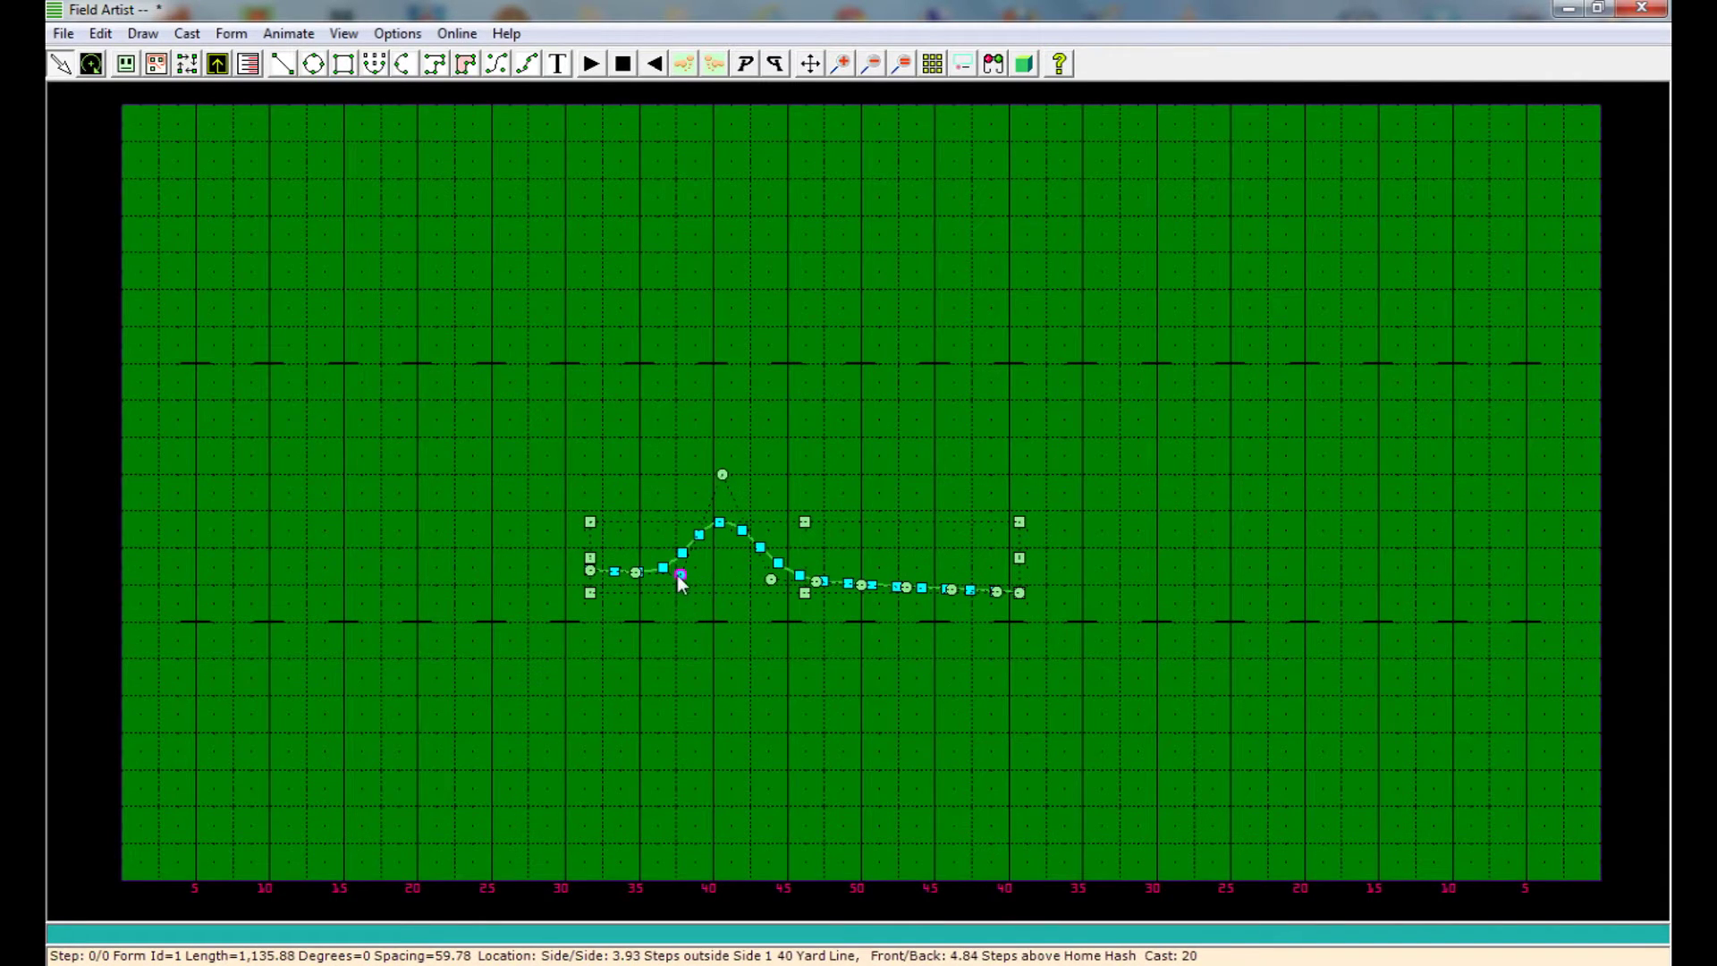
{"action": "left_click_drag", "start_coordinate": [681, 577], "coordinate": [602, 523]}
{"action": "left_click_drag", "start_coordinate": [770, 581], "coordinate": [892, 688]}
{"action": "left_click_drag", "start_coordinate": [1019, 592], "coordinate": [979, 694]}
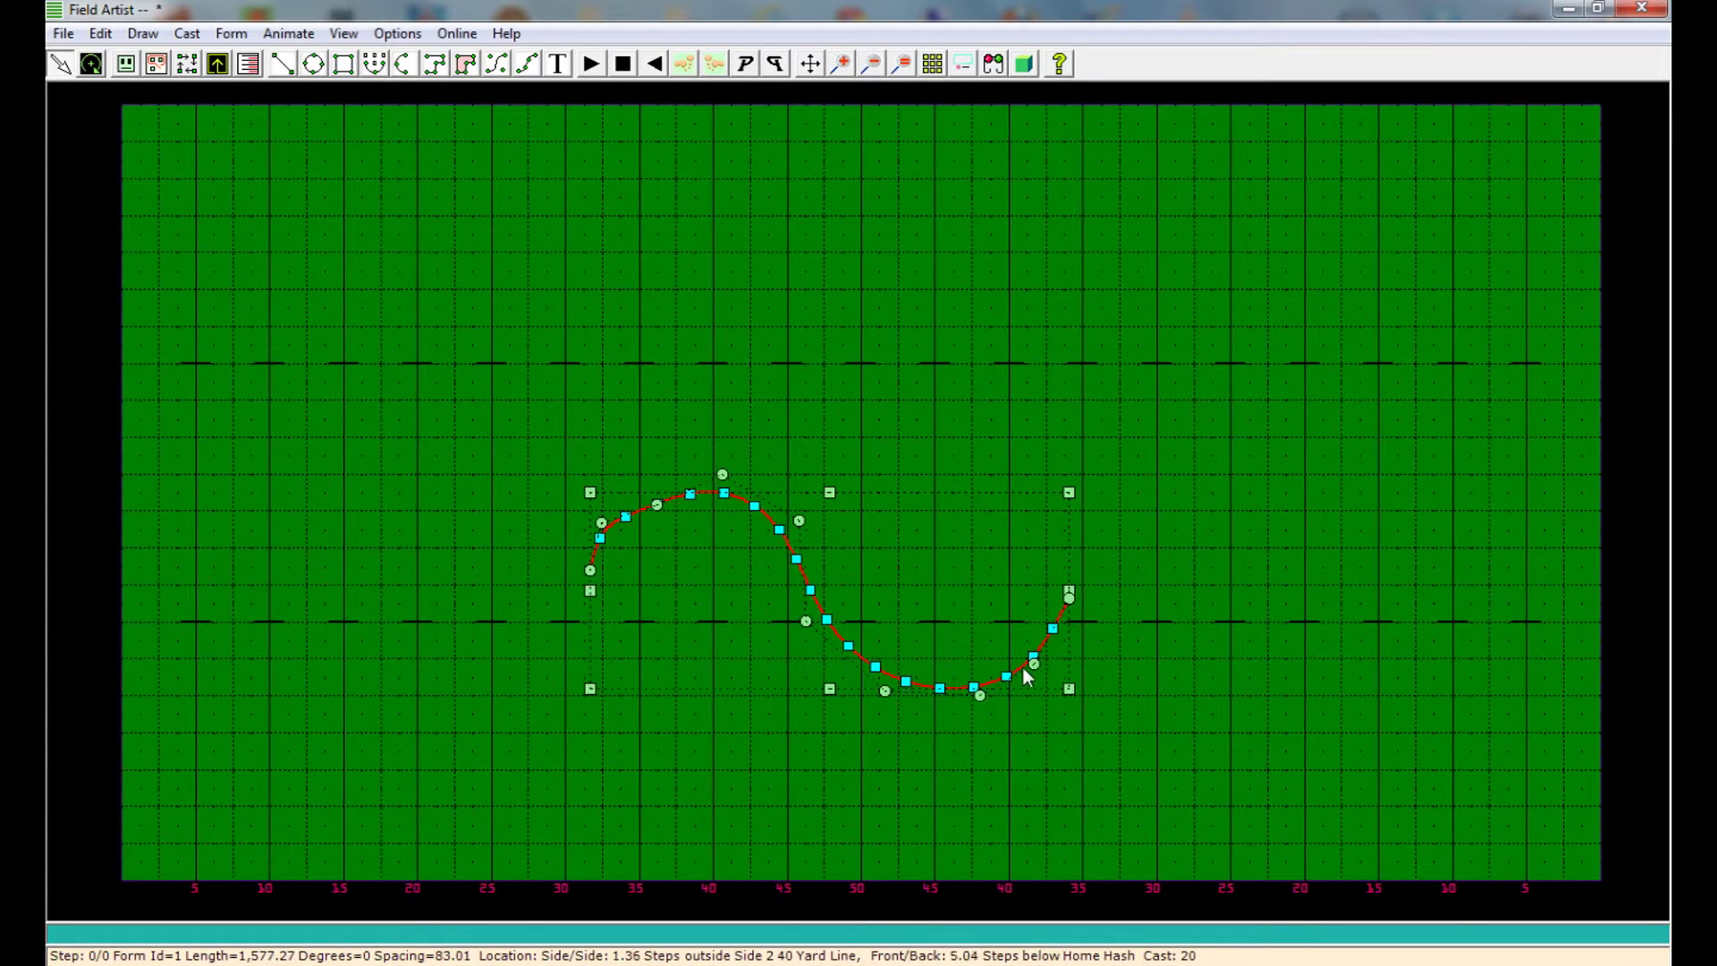
{"action": "left_click_drag", "start_coordinate": [662, 502], "coordinate": [651, 488]}
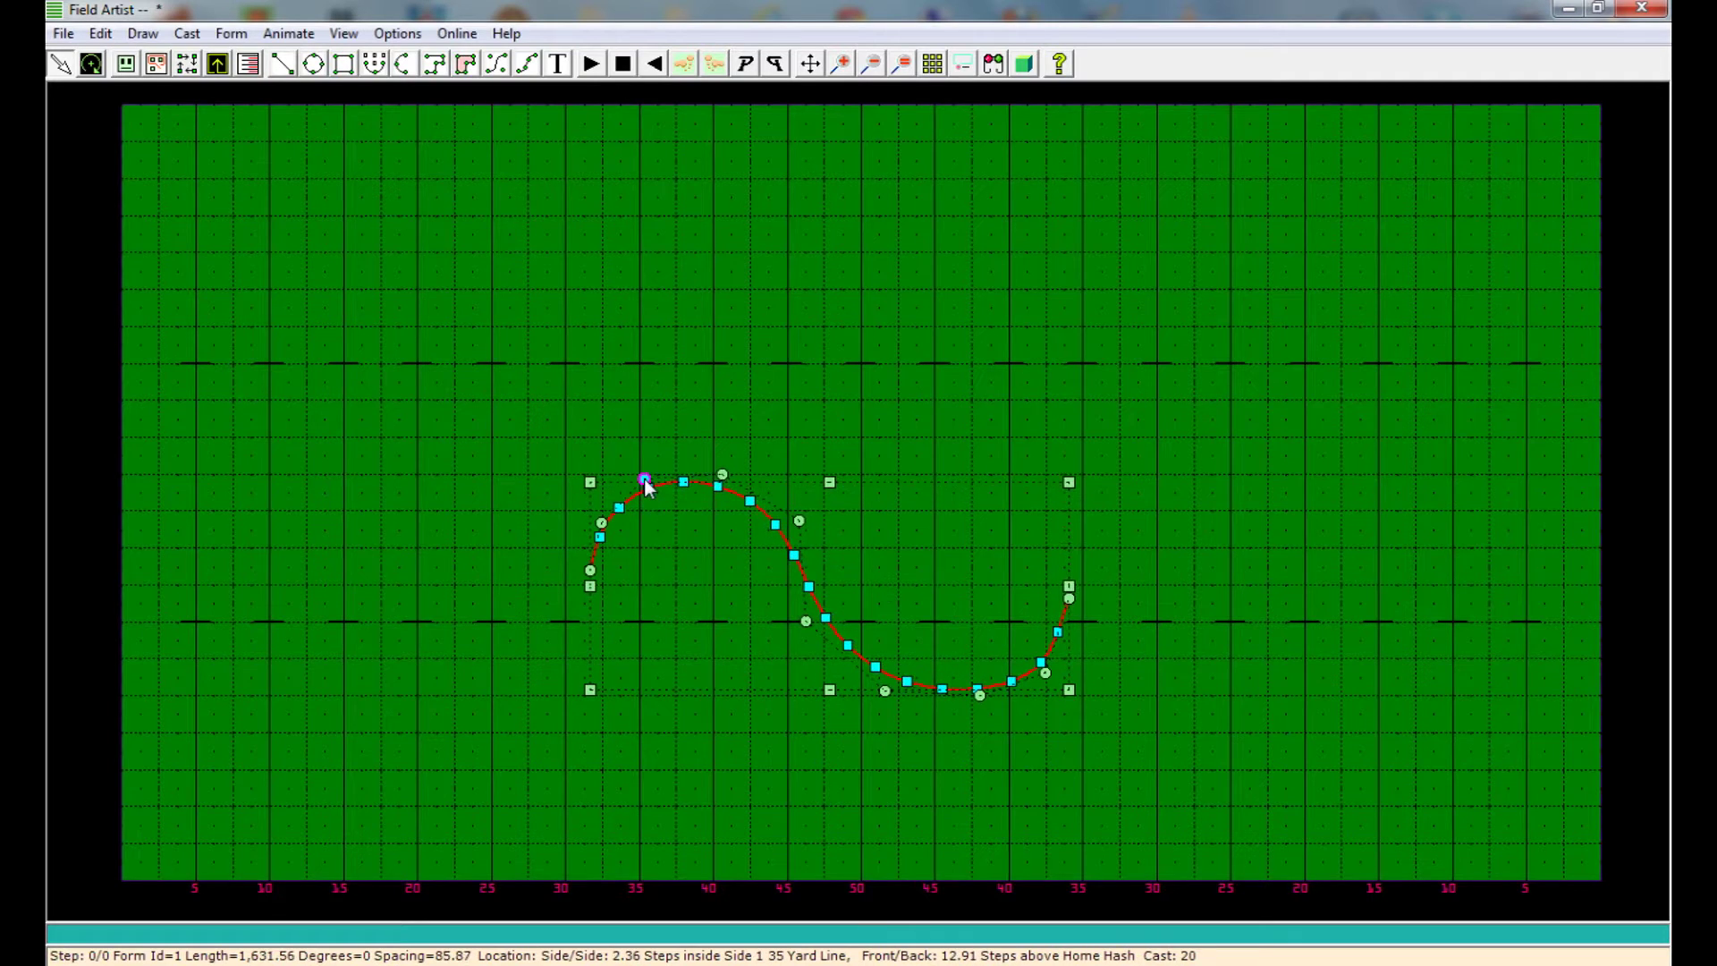
{"action": "left_click", "coordinate": [744, 360]}
Move and resize the S-curve to 1,481.76 long with 77.99 spacing.
{"action": "mouse_move", "coordinate": [791, 556]}
{"action": "left_mouse_down"}
{"action": "mouse_move", "coordinate": [721, 535]}
{"action": "mouse_move", "coordinate": [756, 559]}
{"action": "left_mouse_up"}
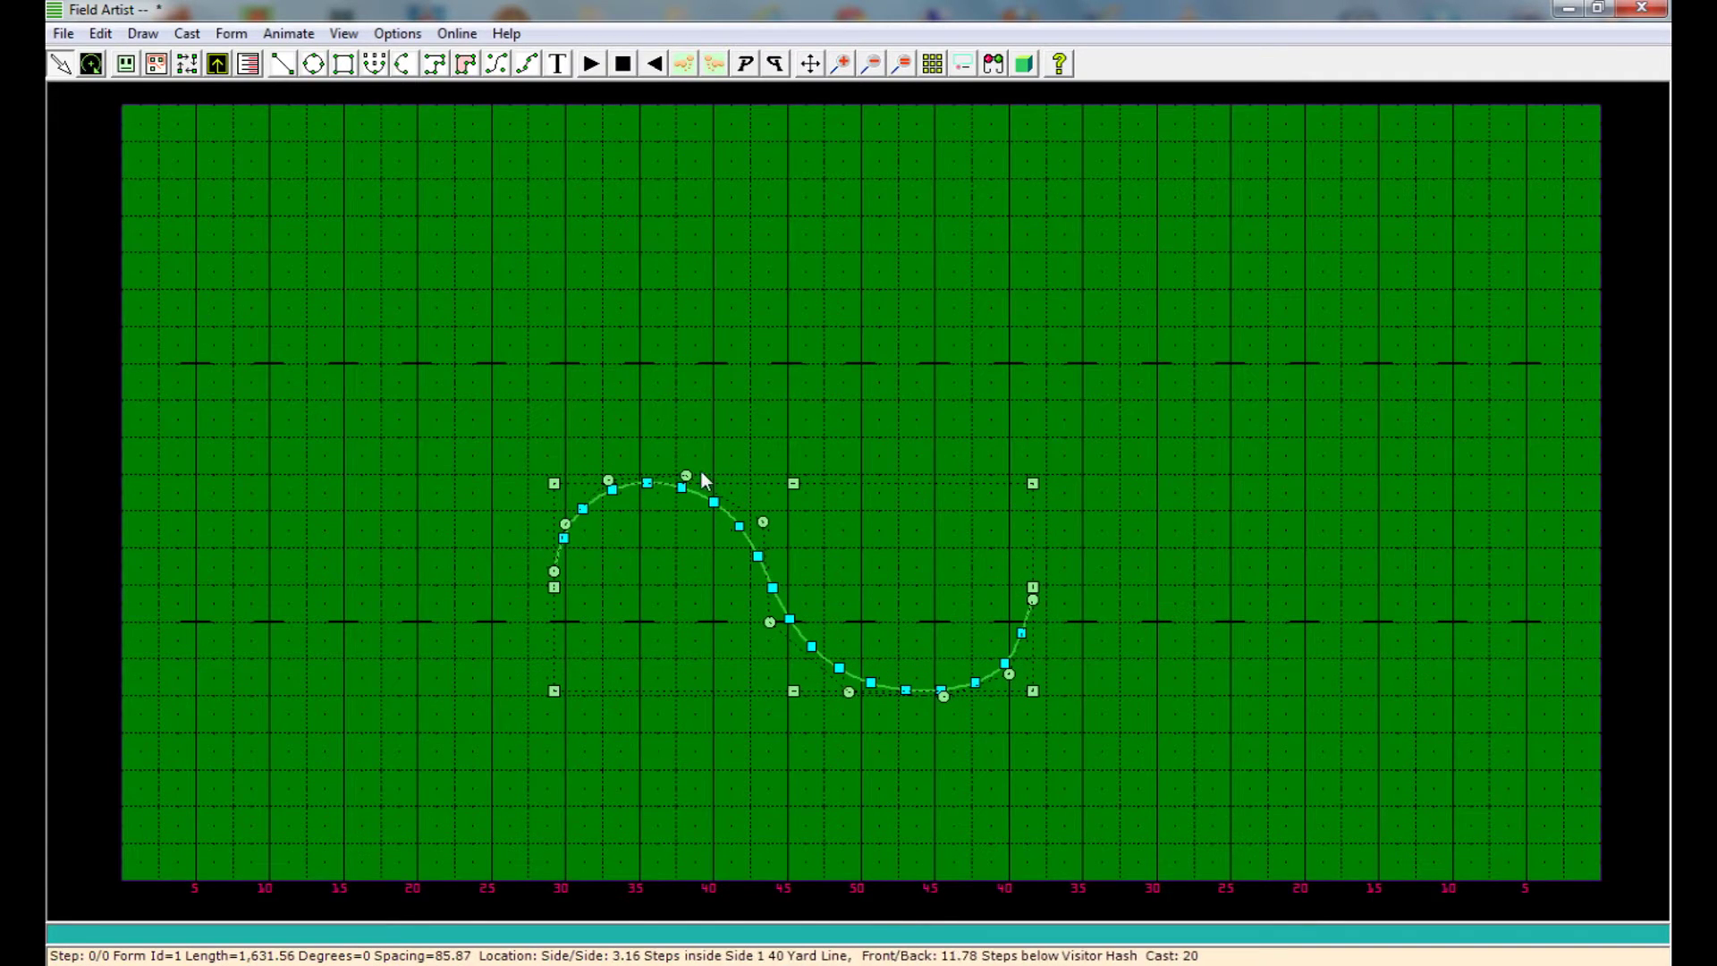
{"action": "left_click_drag", "start_coordinate": [555, 486], "coordinate": [586, 506]}
{"action": "left_click", "coordinate": [704, 341]}
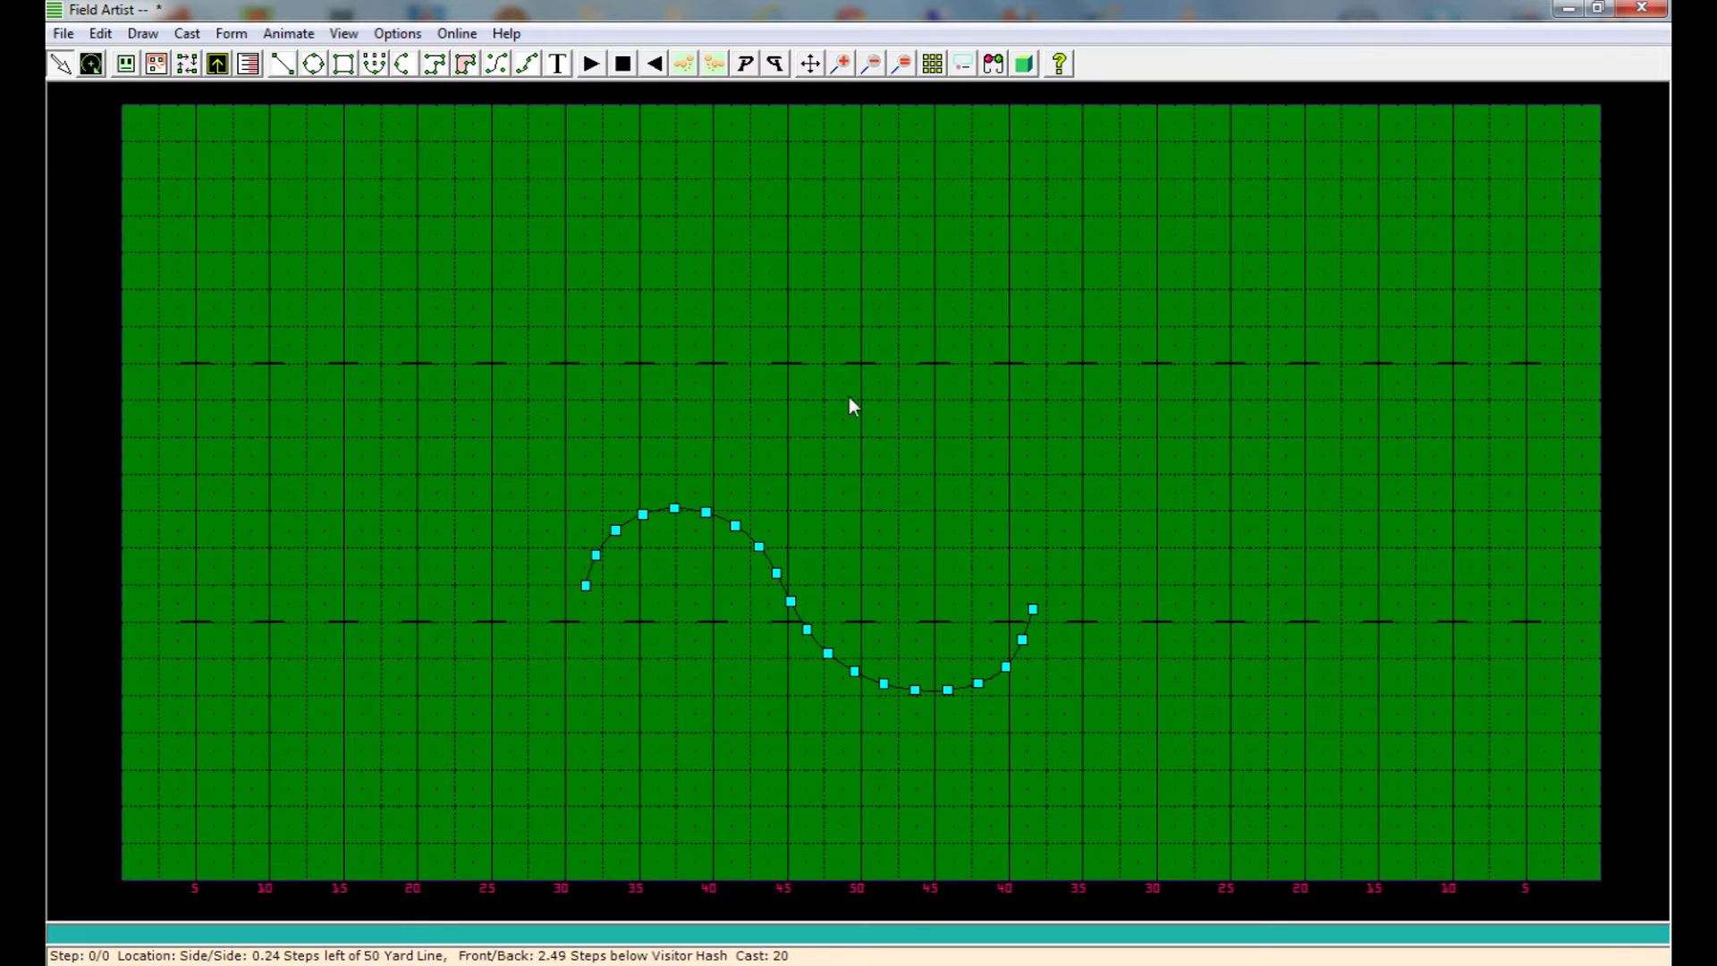
{"action": "right_click", "coordinate": [762, 558]}
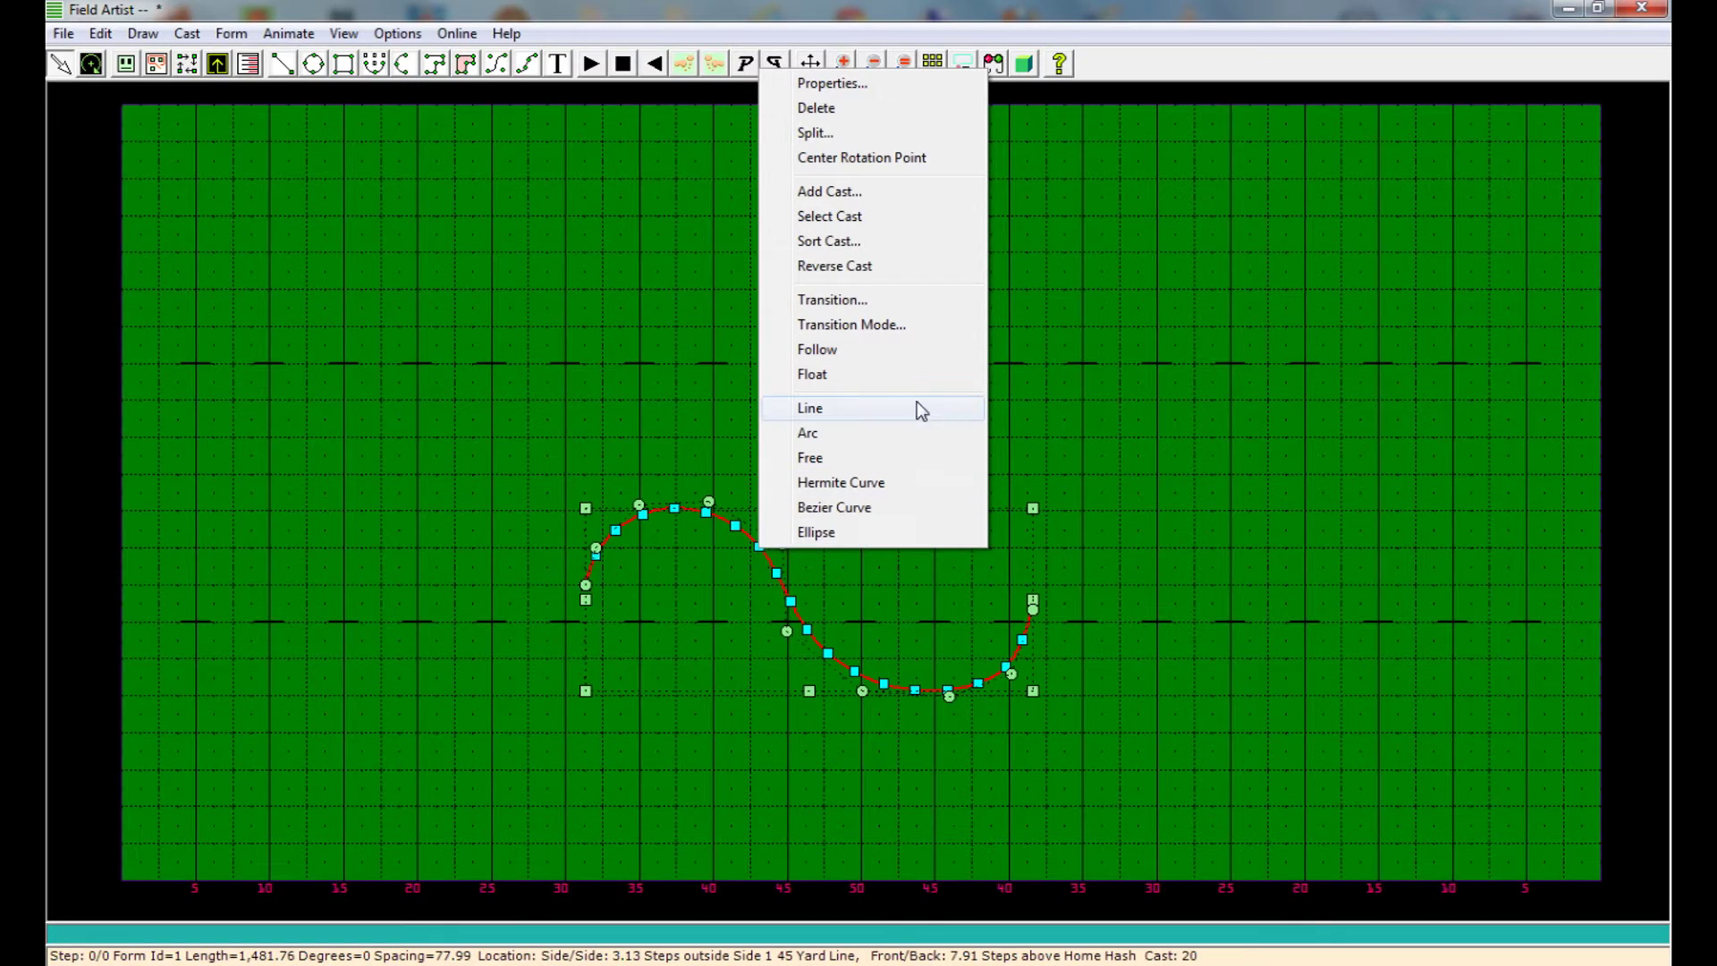
Add a 16-step transition after the S-curve, then shift the new curve toward Side 2.
{"action": "left_click", "coordinate": [867, 298]}
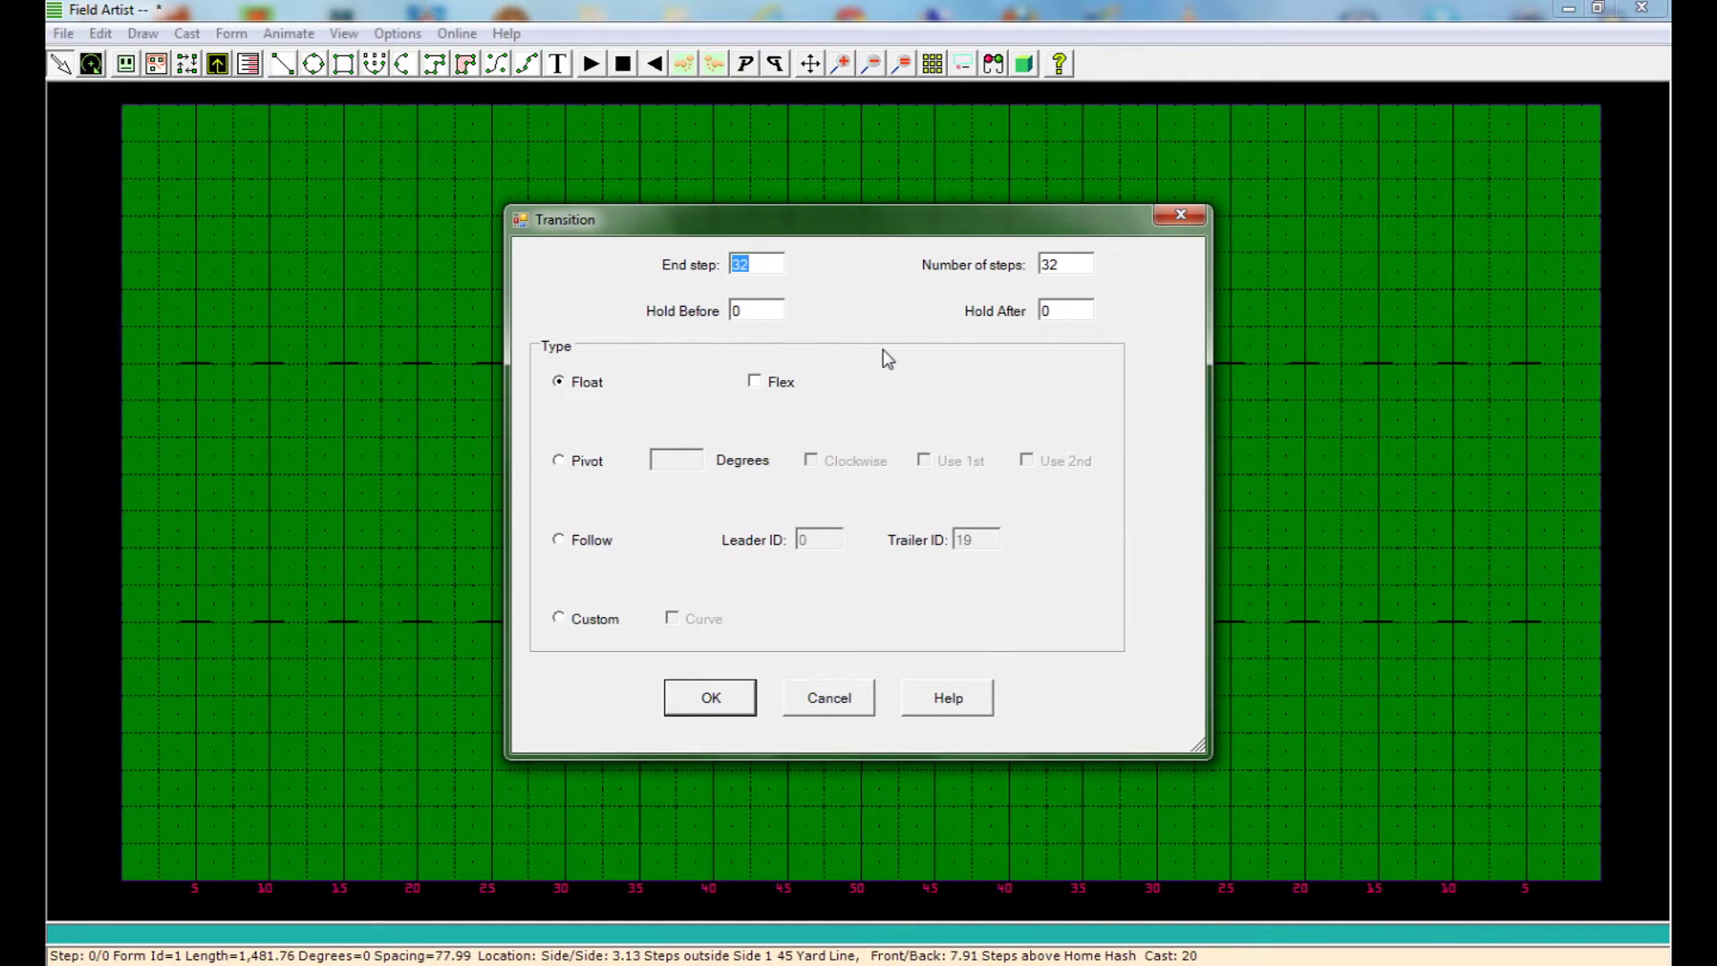
{"action": "left_click_drag", "start_coordinate": [1081, 268], "coordinate": [1039, 268]}
{"action": "type", "text": "6"}
{"action": "left_click", "coordinate": [711, 699]}
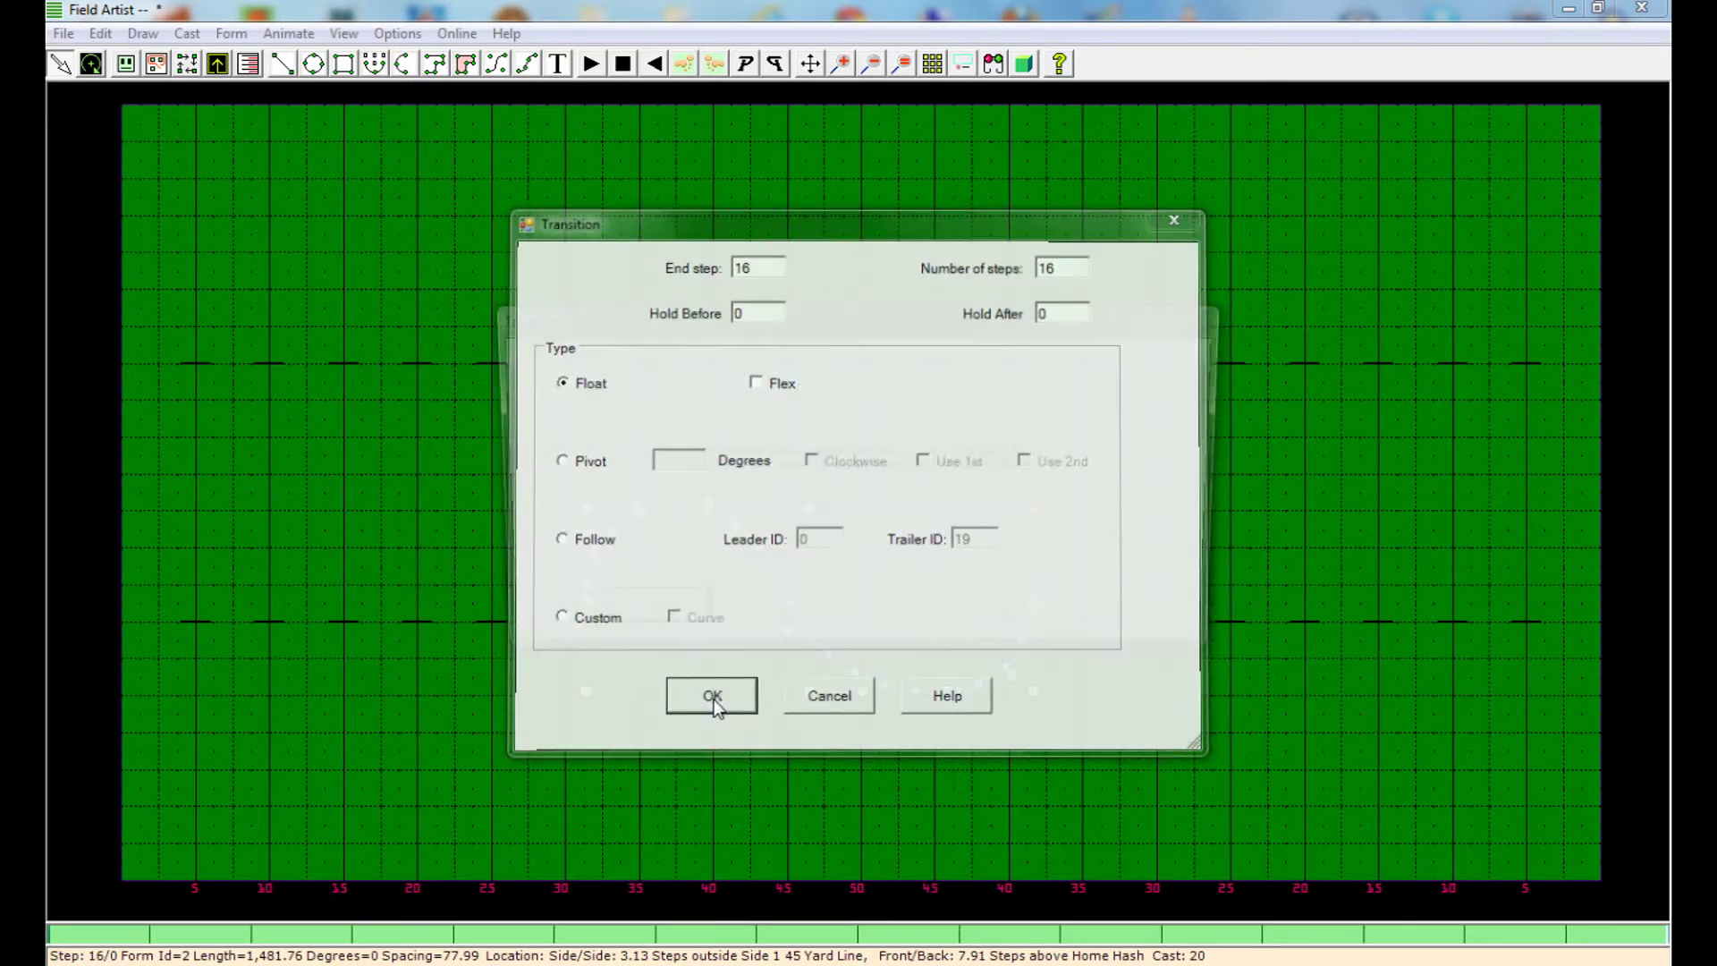
{"action": "left_click", "coordinate": [633, 619]}
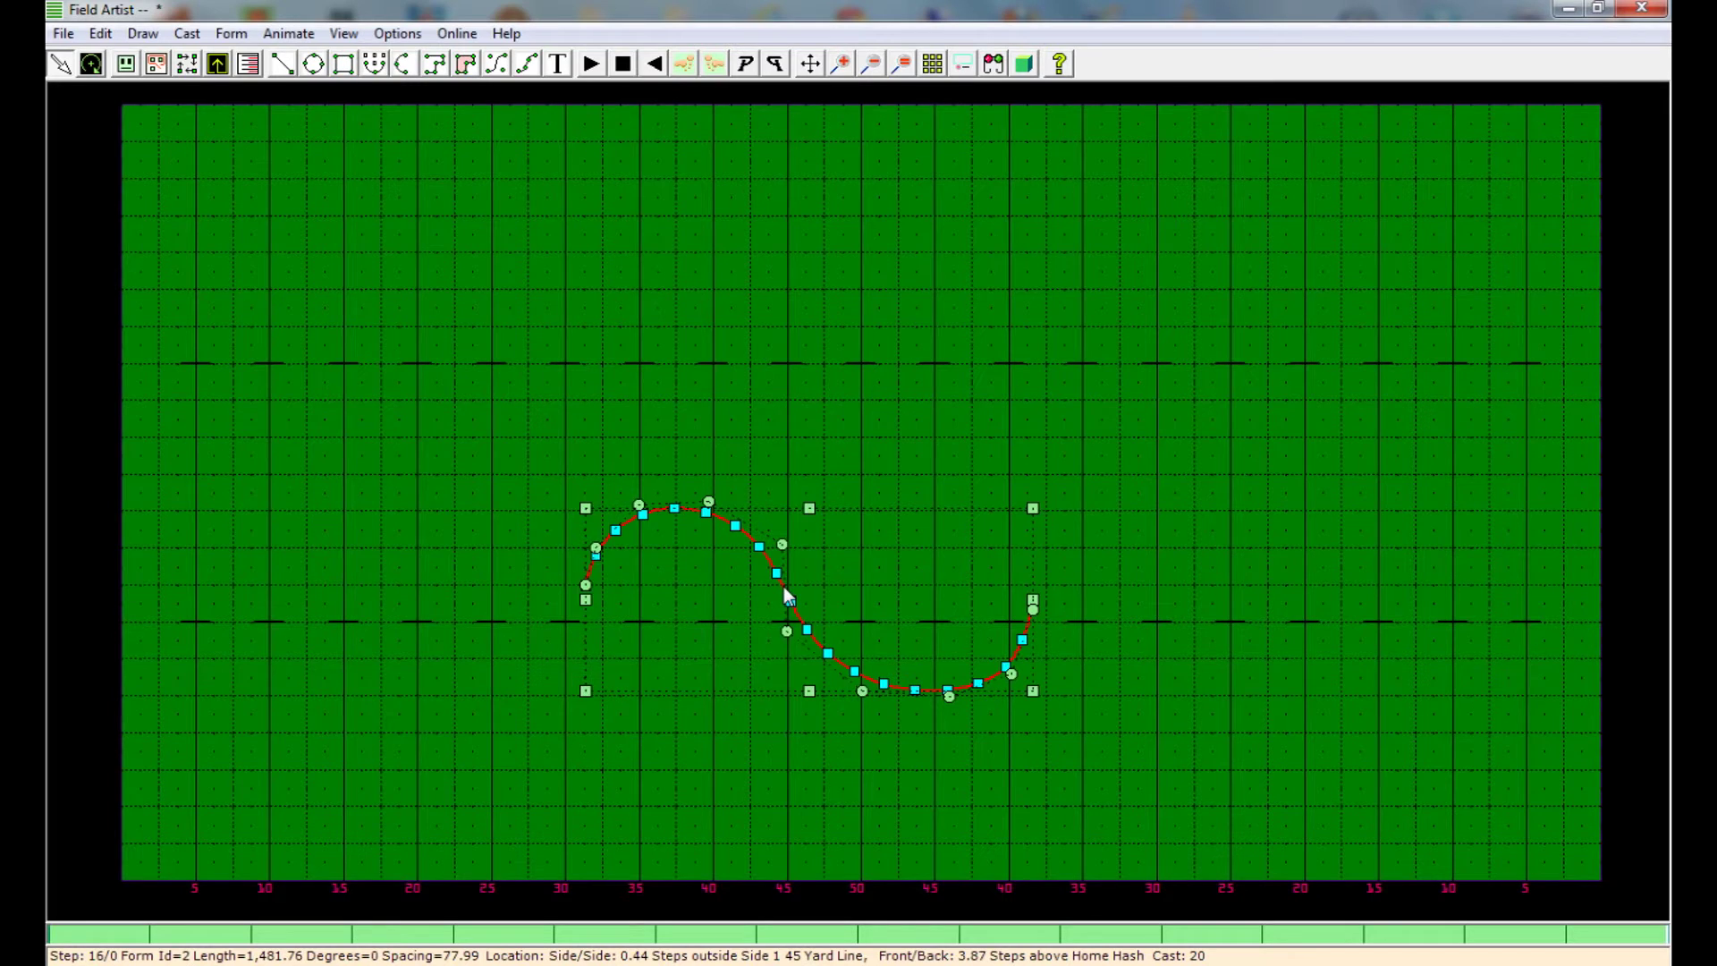
{"action": "left_click_drag", "start_coordinate": [784, 587], "coordinate": [1023, 487]}
At step 16, straighten the curve into a diagonal line running down to the right.
{"action": "left_click_drag", "start_coordinate": [805, 497], "coordinate": [896, 514]}
{"action": "right_click", "coordinate": [951, 490]}
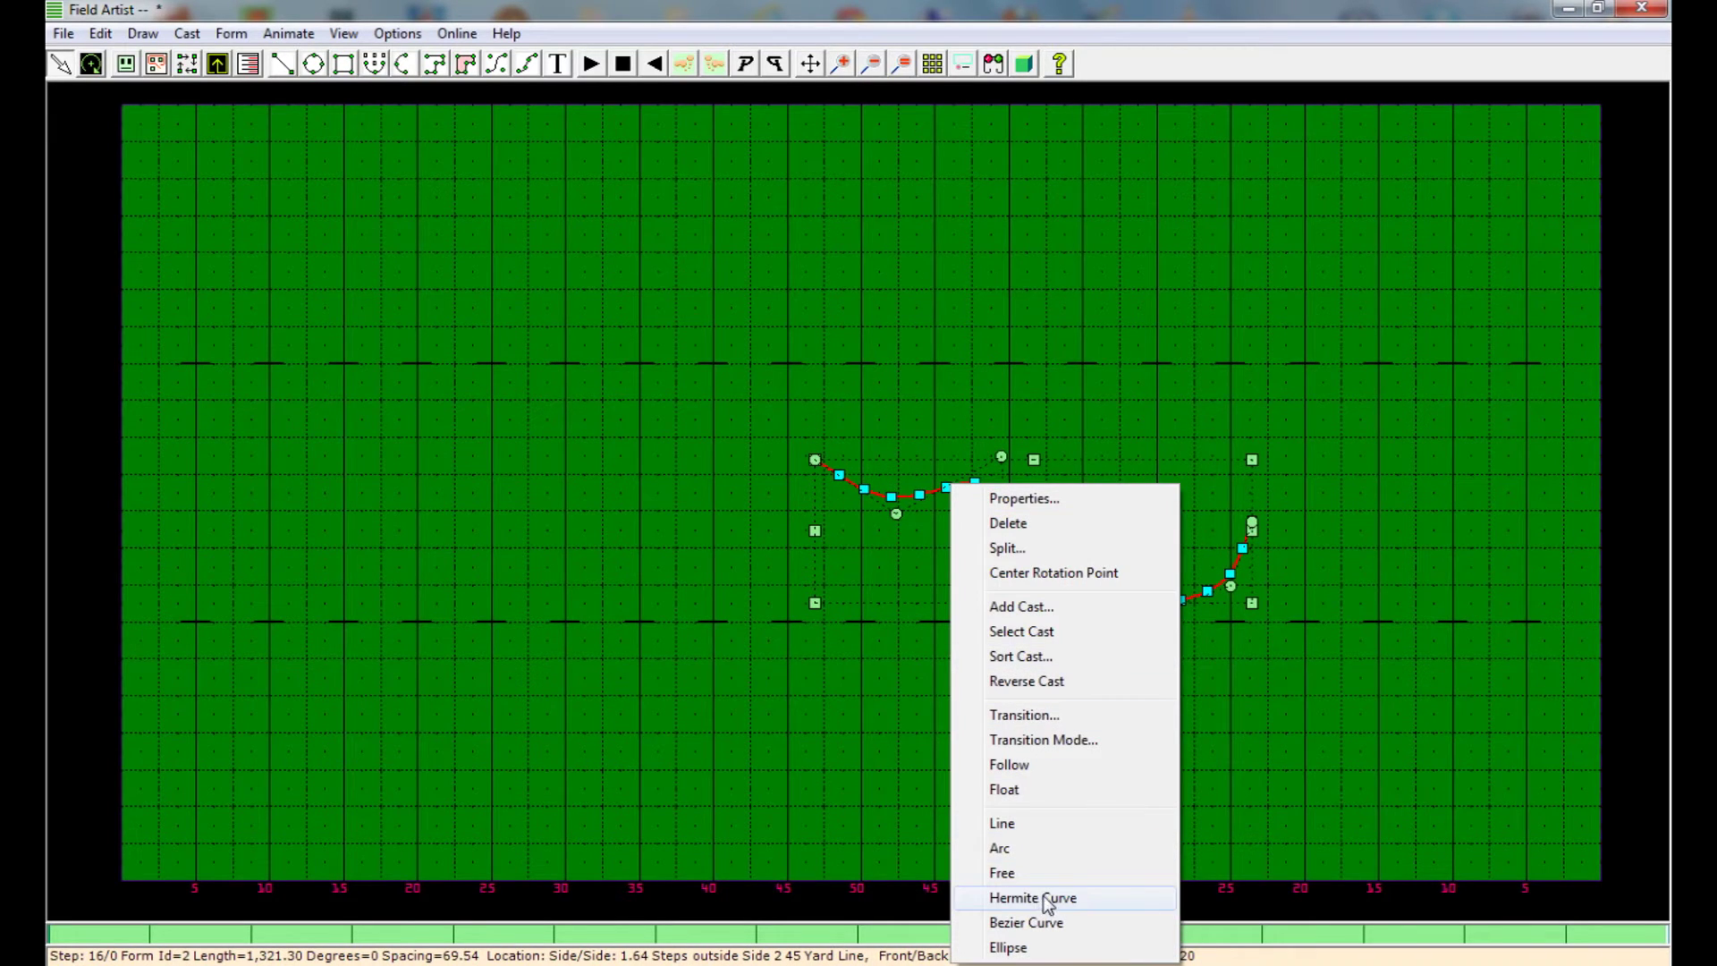
{"action": "left_click", "coordinate": [1030, 811]}
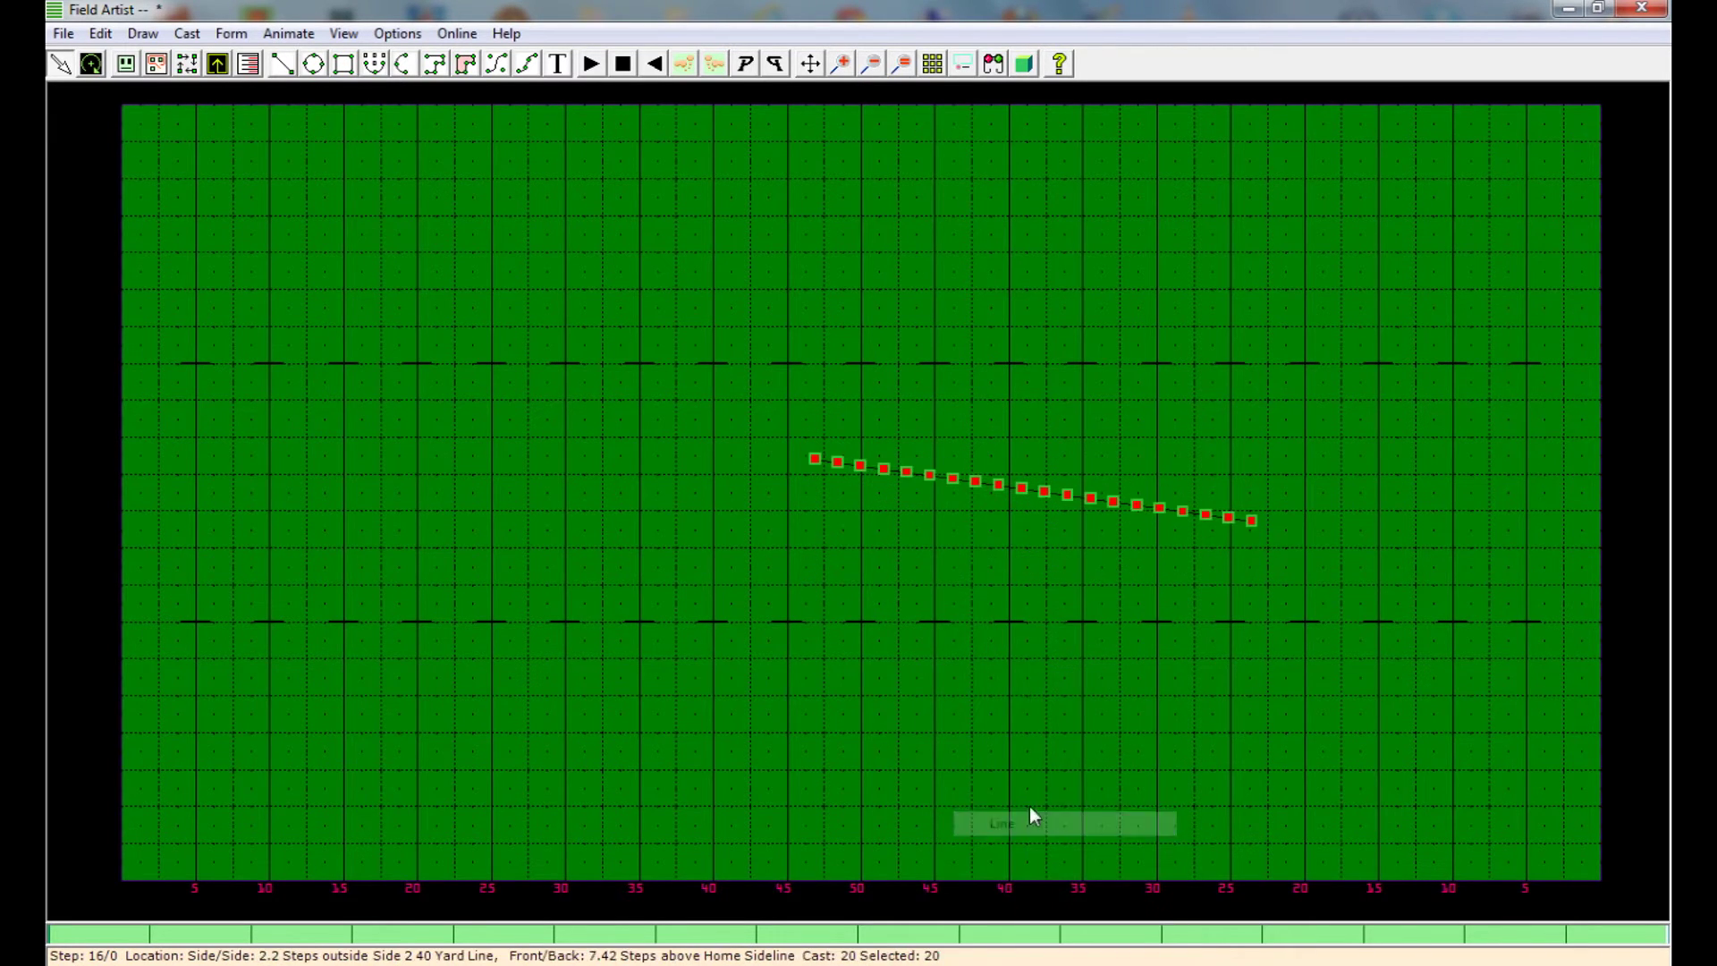
{"action": "right_click", "coordinate": [1131, 502]}
{"action": "left_click", "coordinate": [1176, 473]}
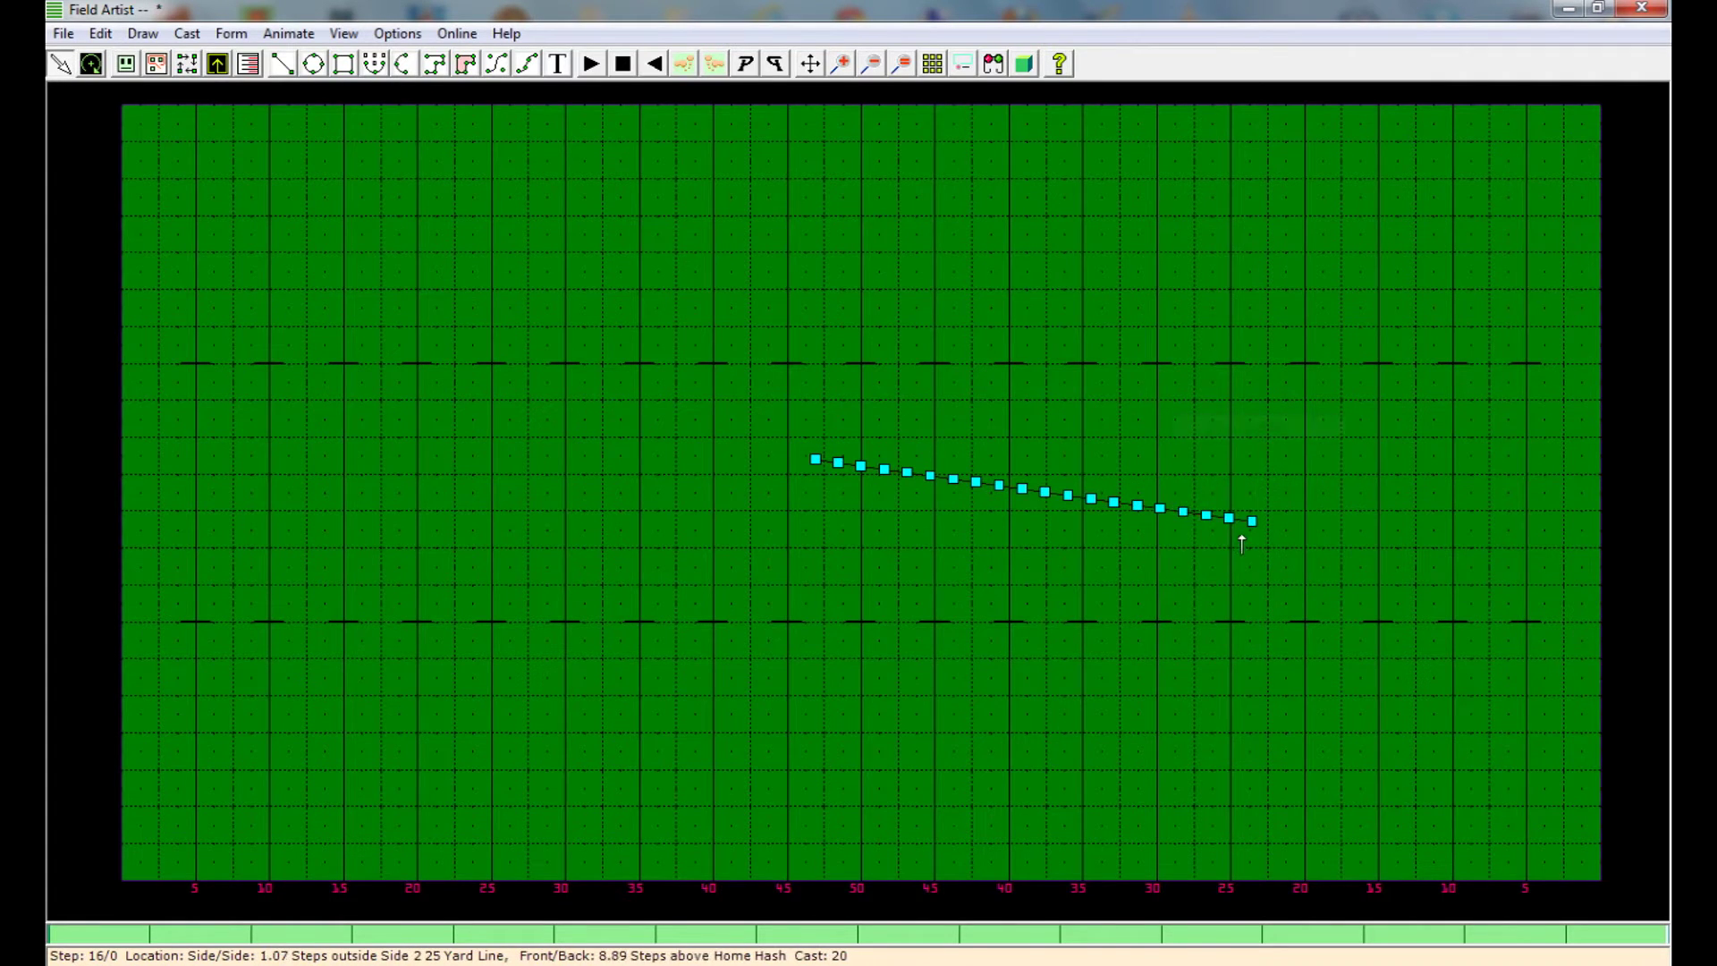
{"action": "left_click_drag", "start_coordinate": [1249, 527], "coordinate": [1245, 757]}
{"action": "left_click", "coordinate": [1098, 422]}
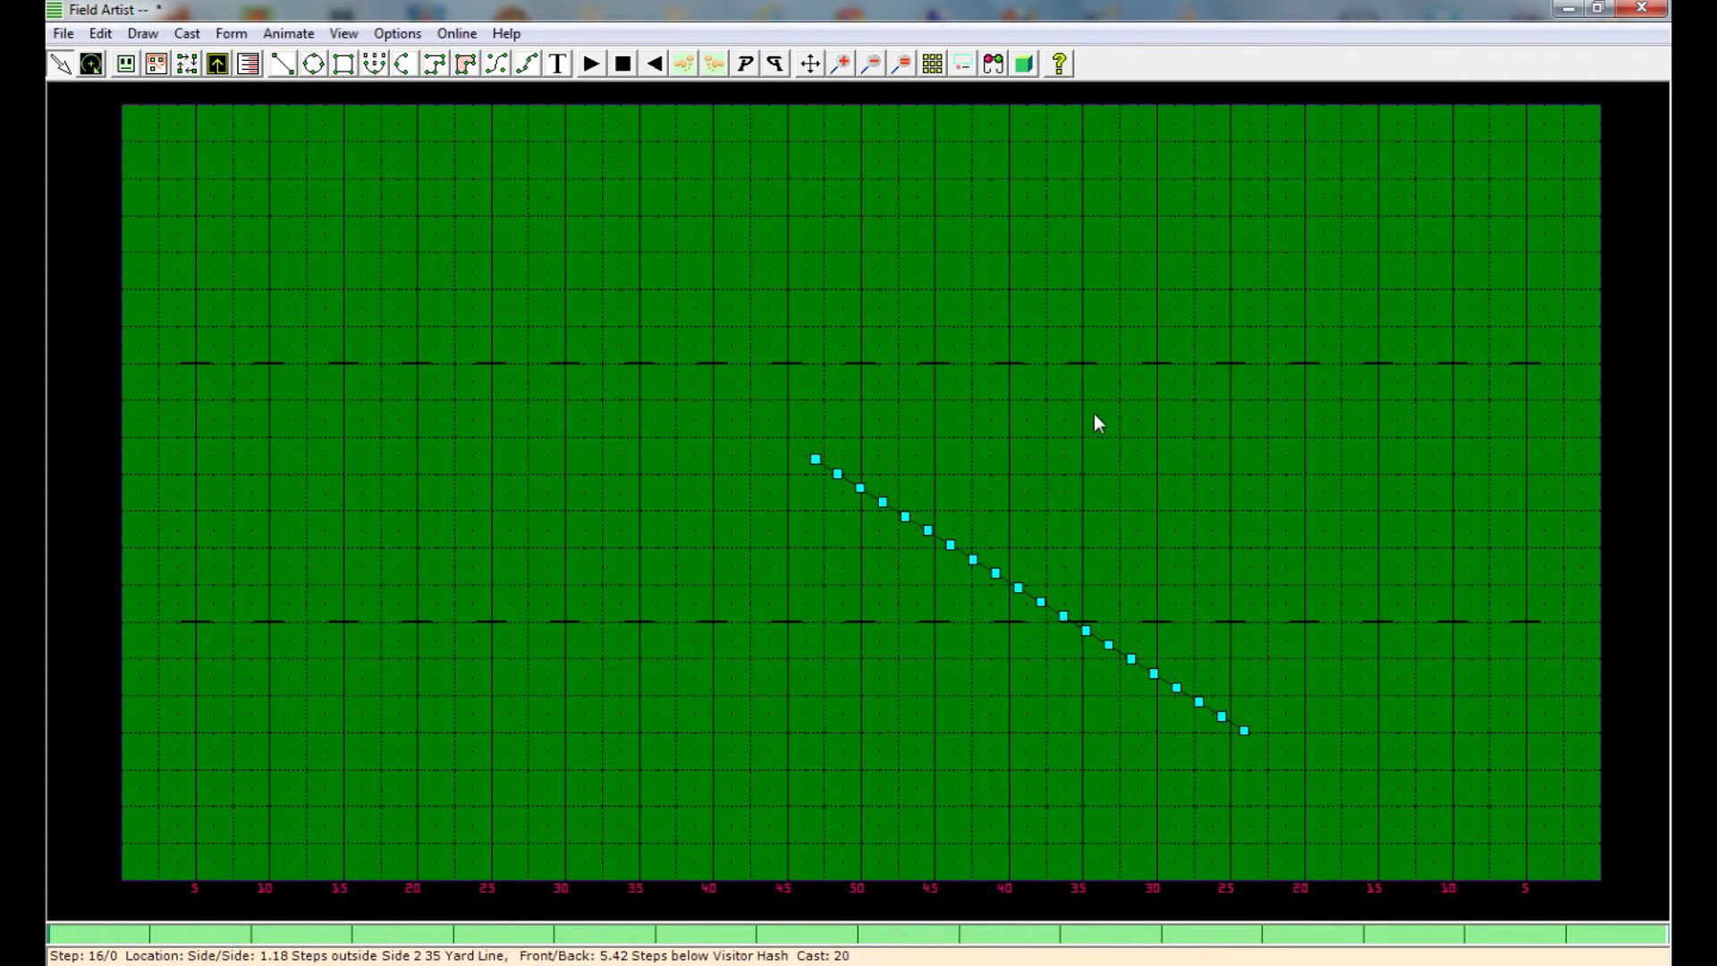
{"action": "left_click", "coordinate": [774, 63]}
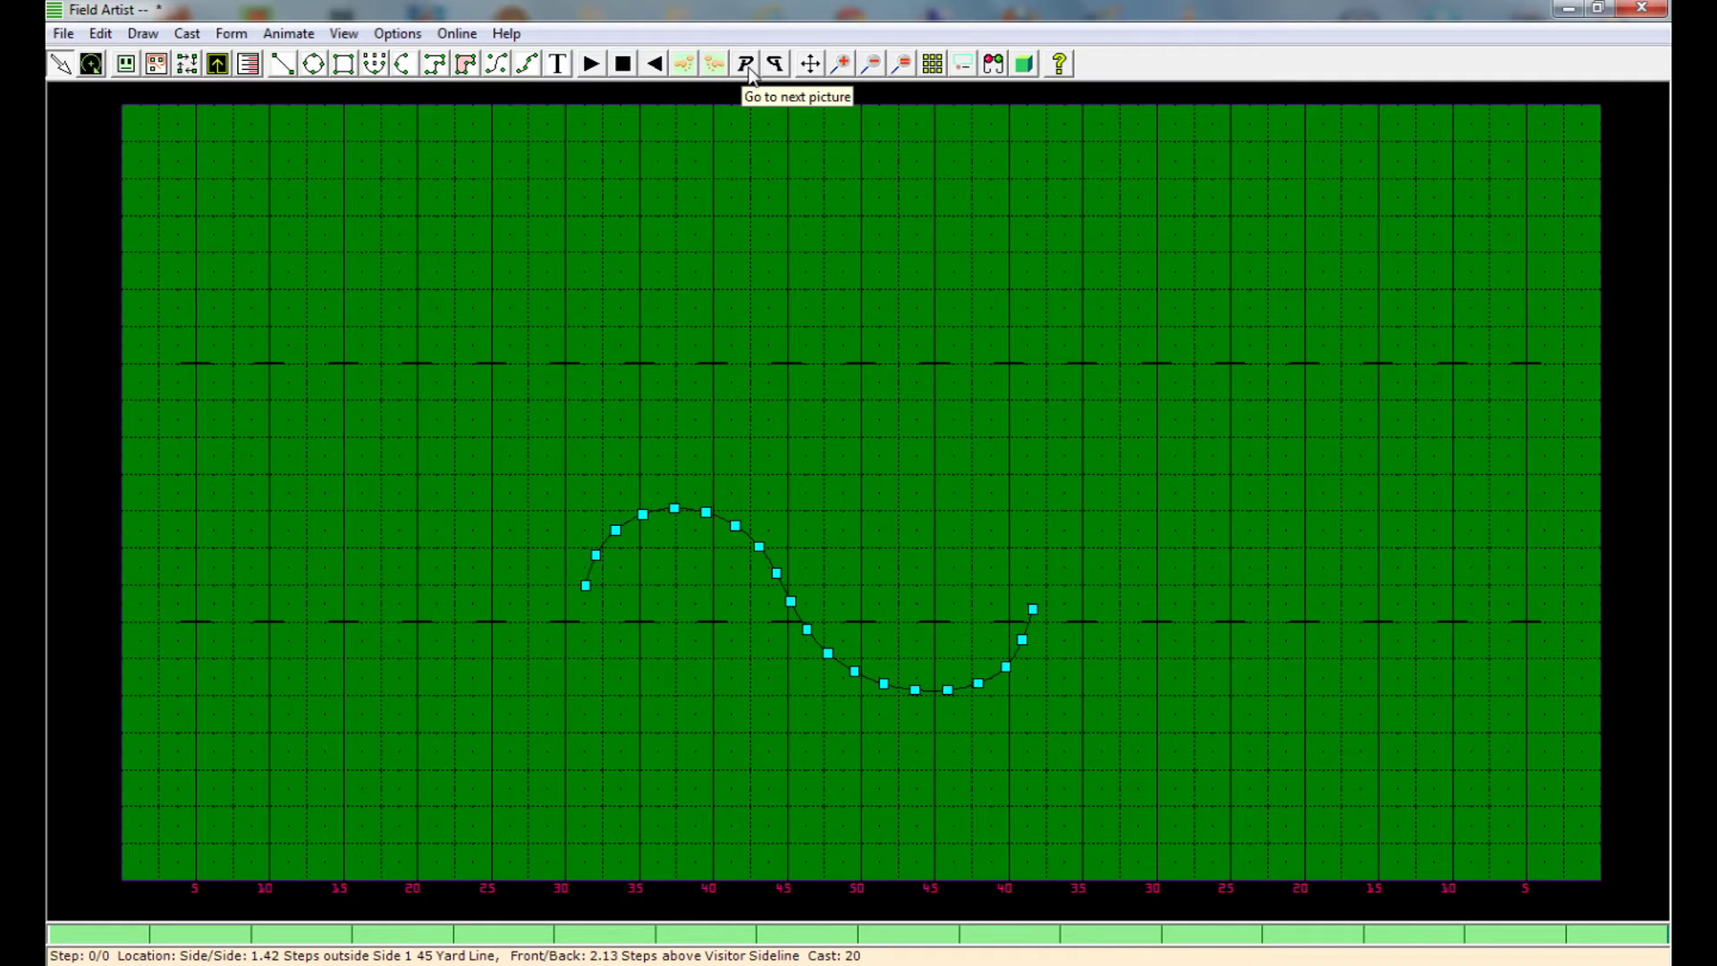
Flip between the S-curve and diagonal pictures, then play the transition.
{"action": "left_click", "coordinate": [749, 68]}
{"action": "left_click", "coordinate": [772, 65]}
{"action": "left_click", "coordinate": [748, 65]}
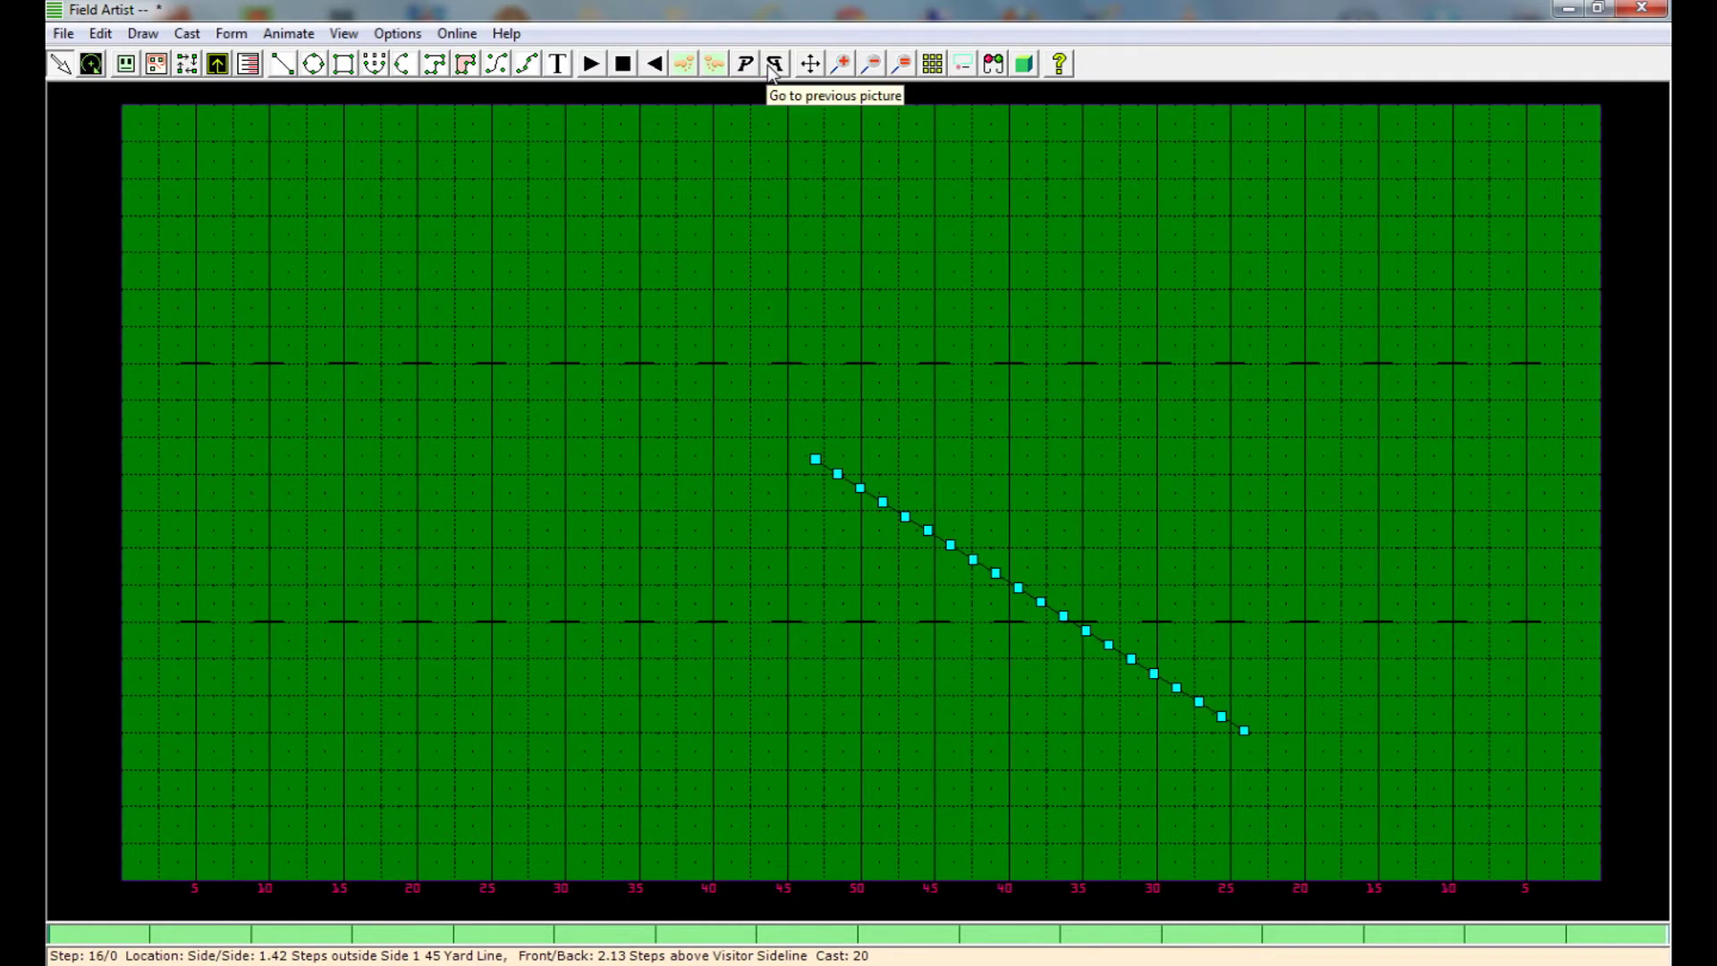
{"action": "left_click", "coordinate": [771, 65]}
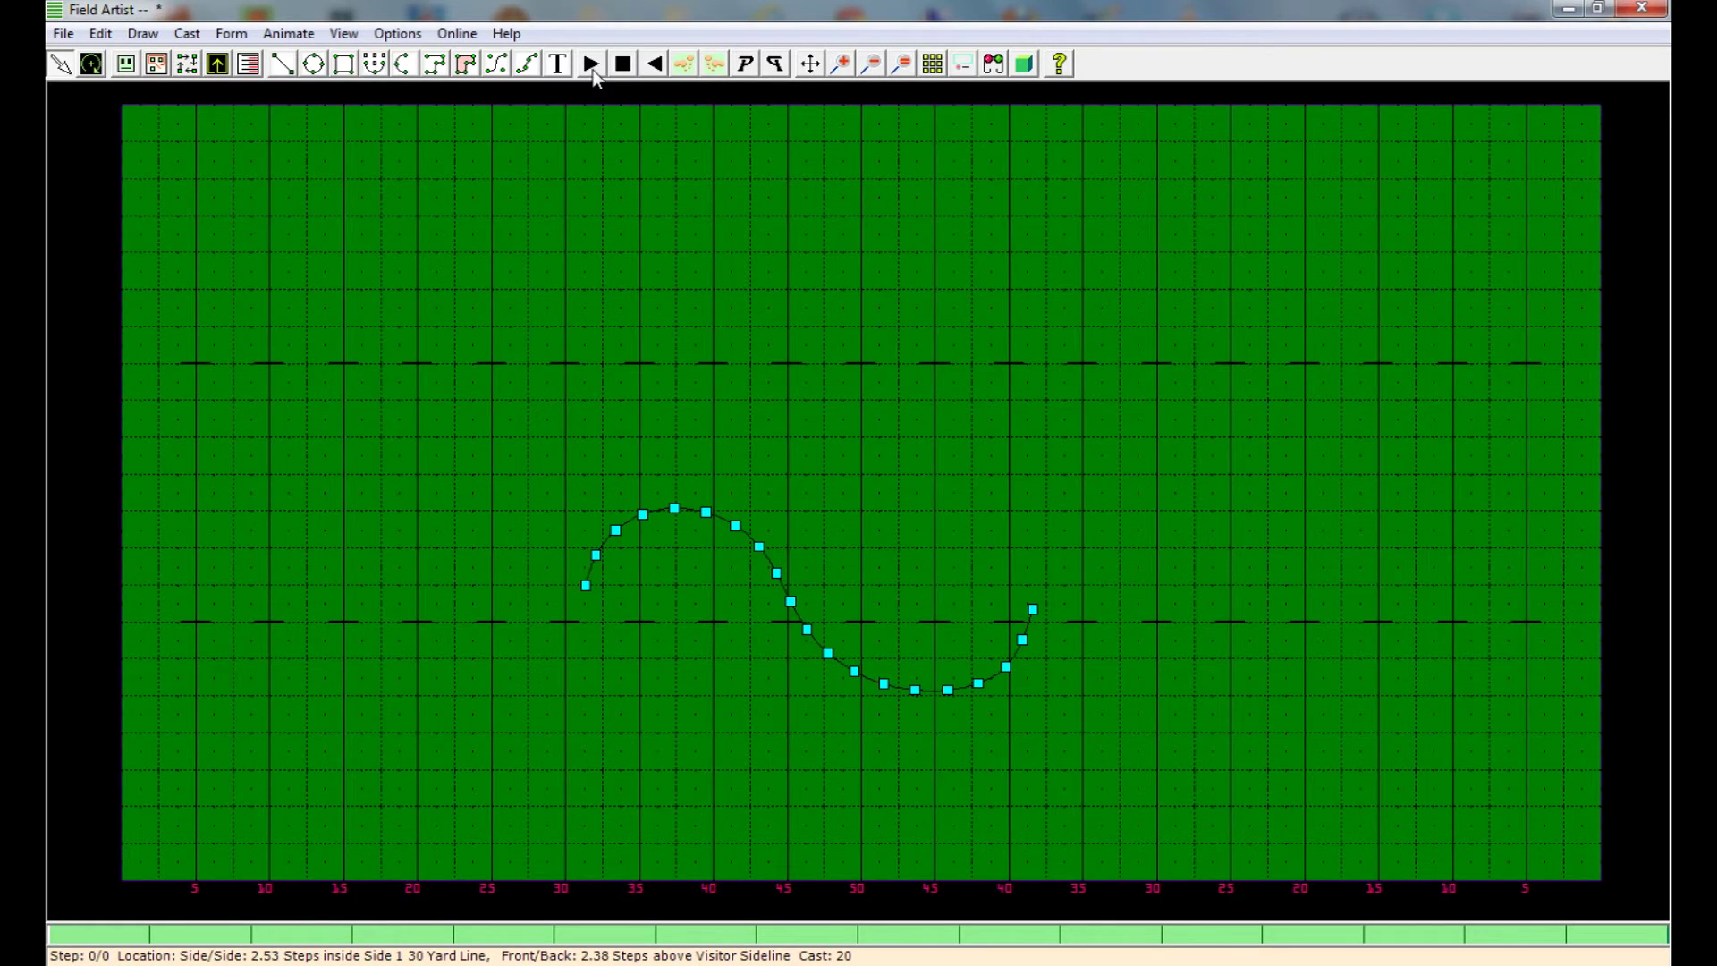
{"action": "left_click", "coordinate": [591, 64]}
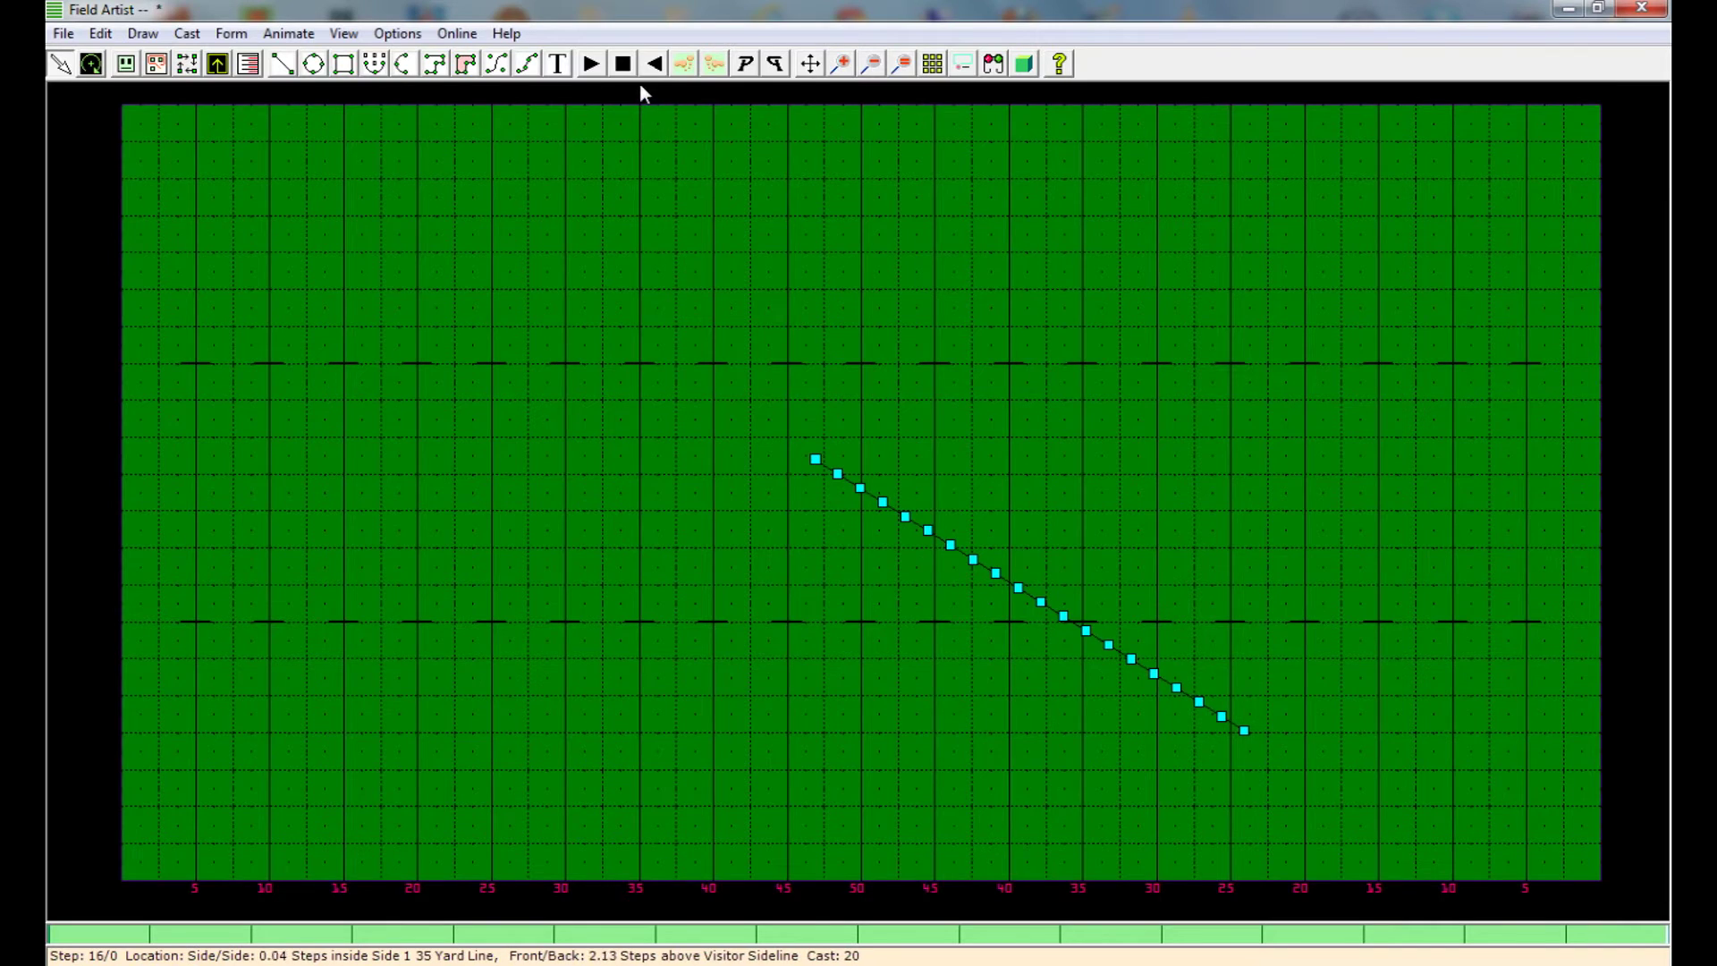
Lay the step-16 line flat on the home hash, then clear the field.
{"action": "left_click", "coordinate": [1017, 589]}
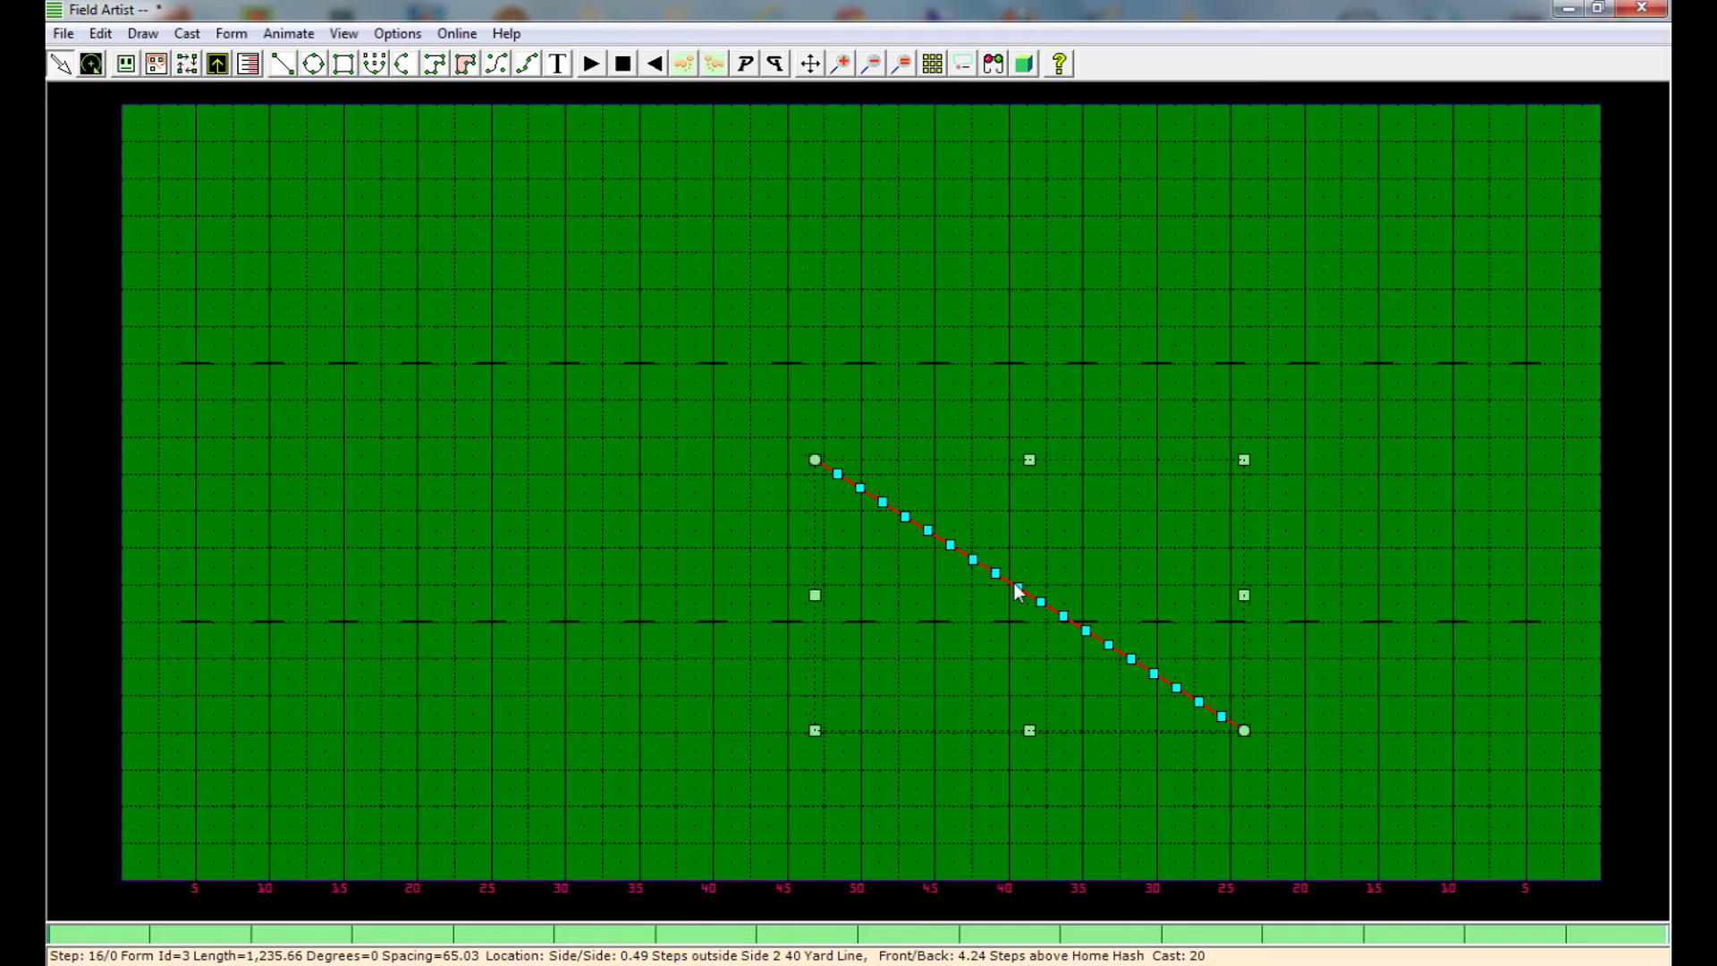
{"action": "right_click", "coordinate": [961, 310]}
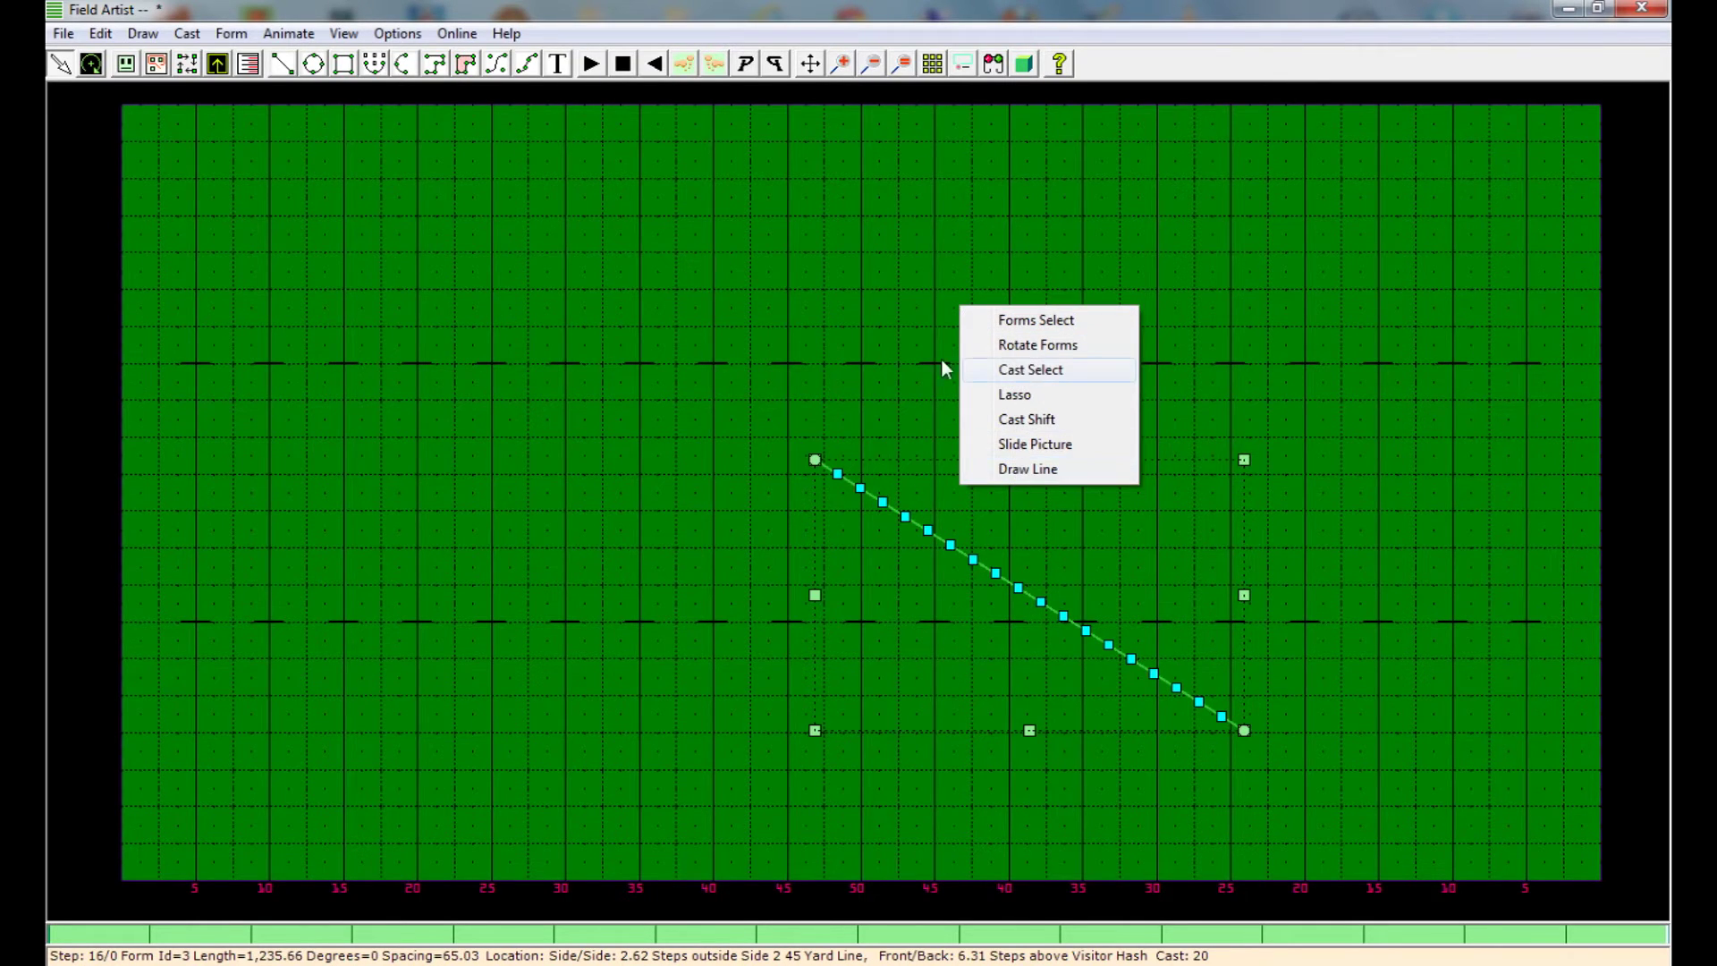
{"action": "left_click", "coordinate": [888, 348]}
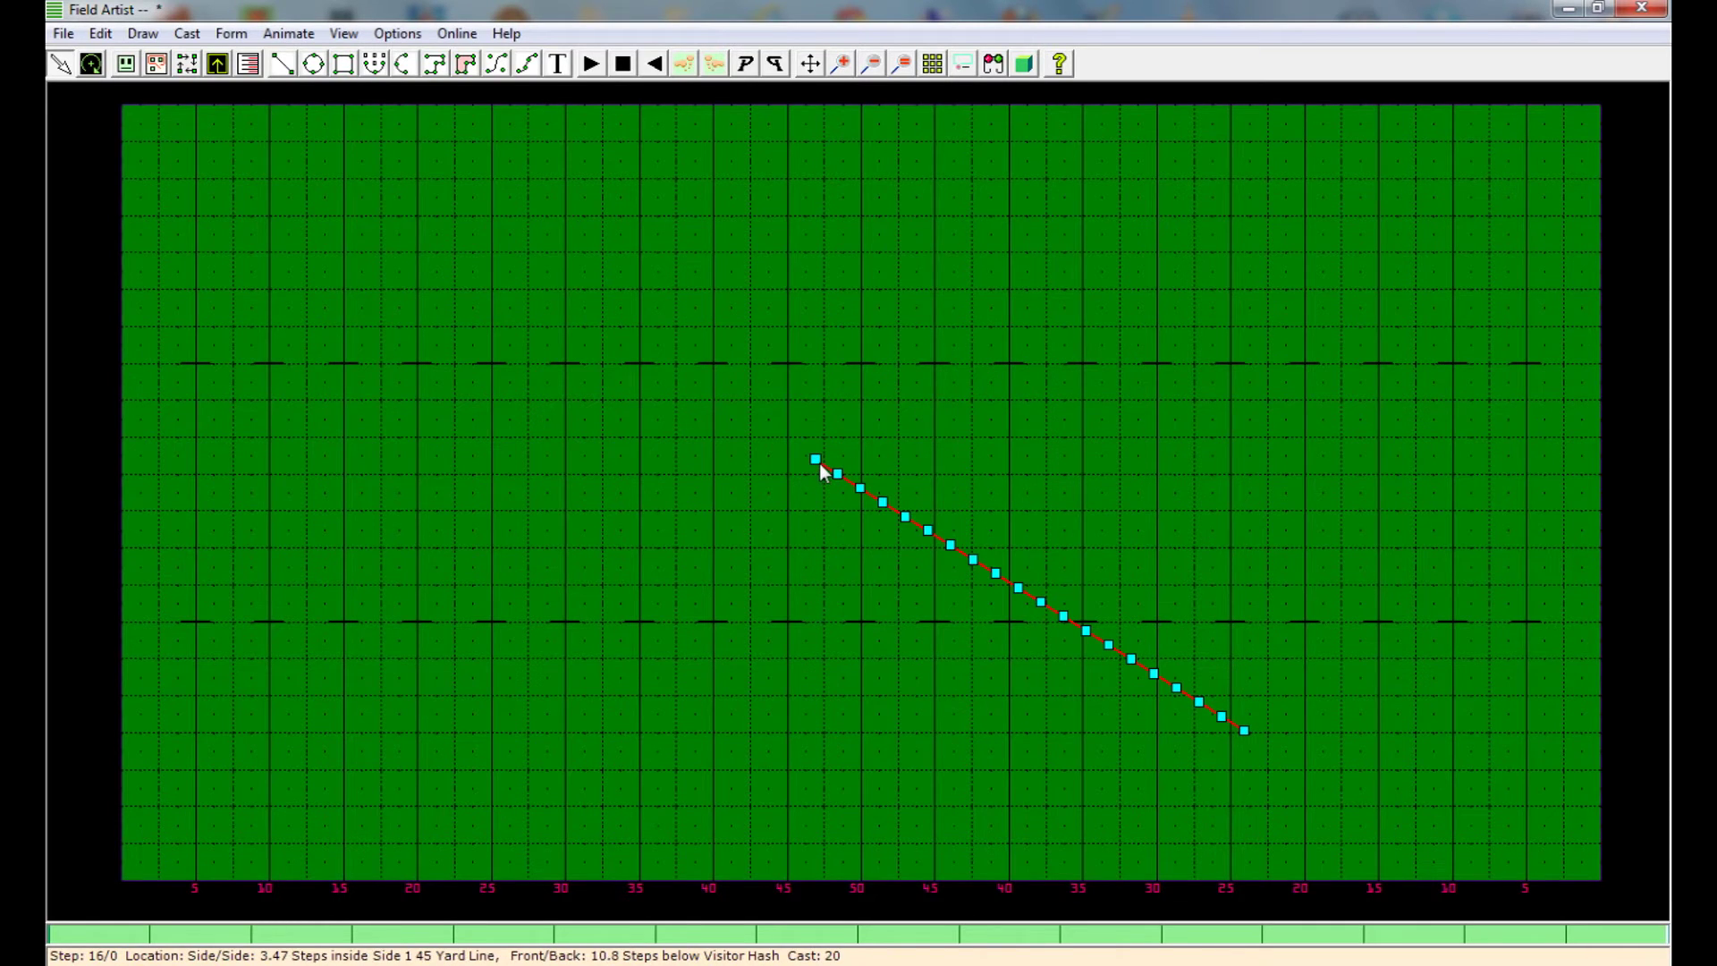
{"action": "left_click_drag", "start_coordinate": [823, 469], "coordinate": [507, 623]}
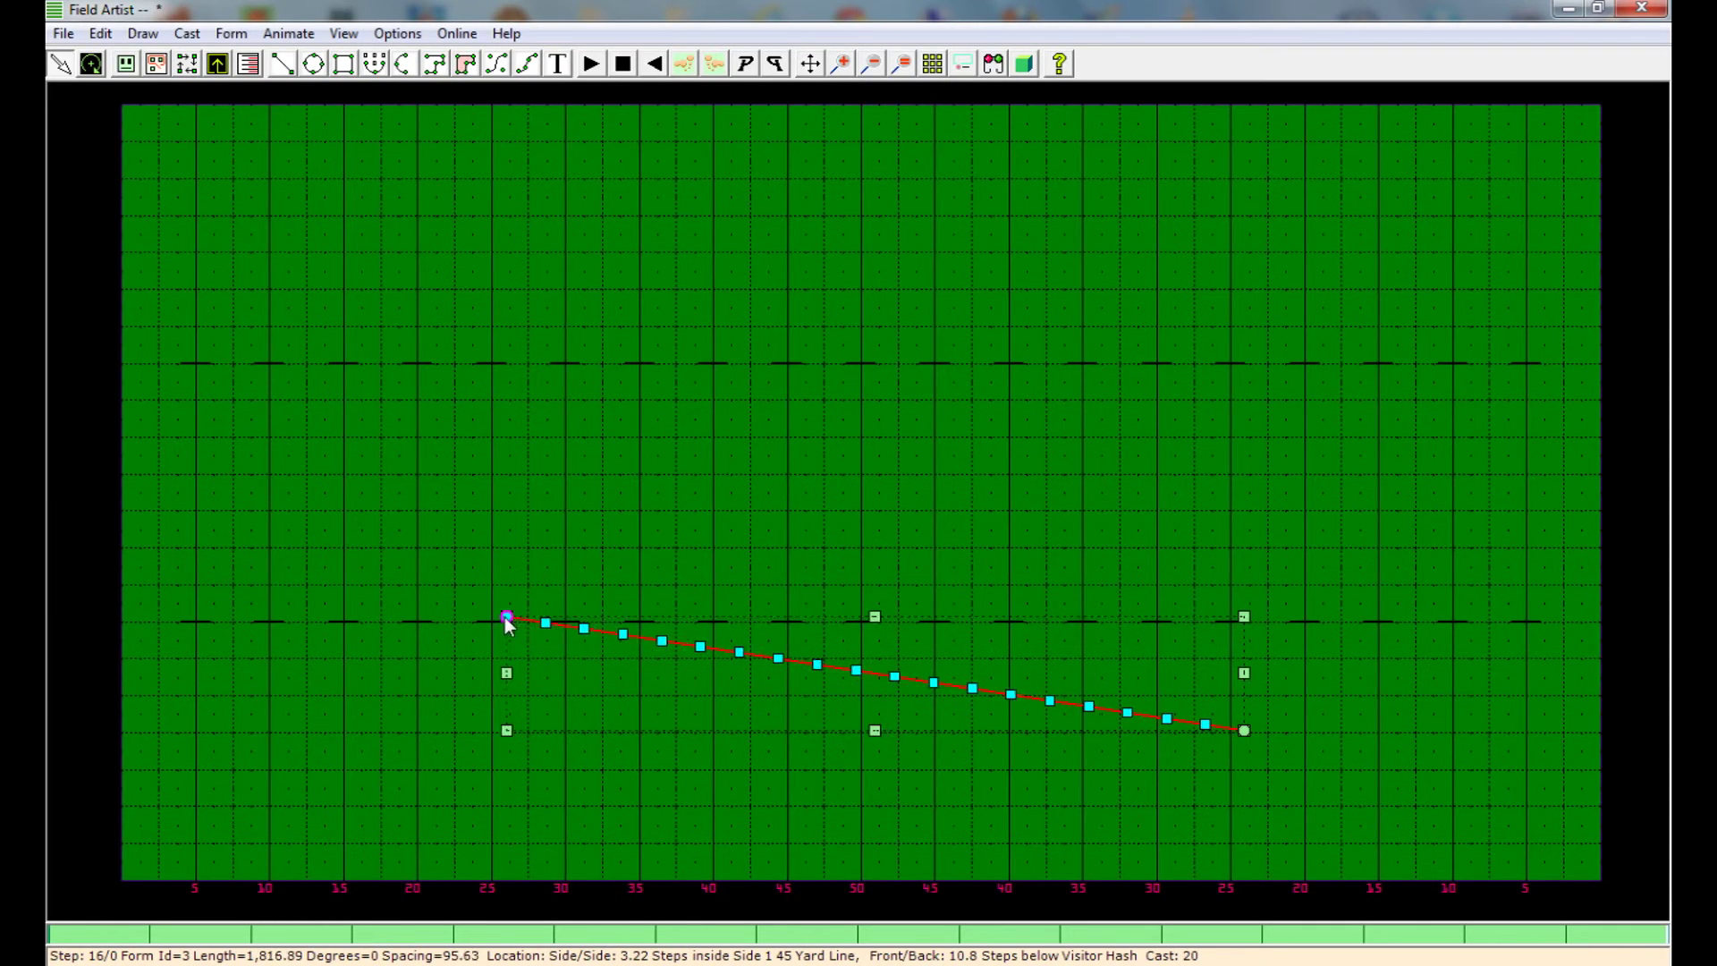
{"action": "left_click_drag", "start_coordinate": [1248, 728], "coordinate": [1156, 624]}
{"action": "key", "text": "Home"}
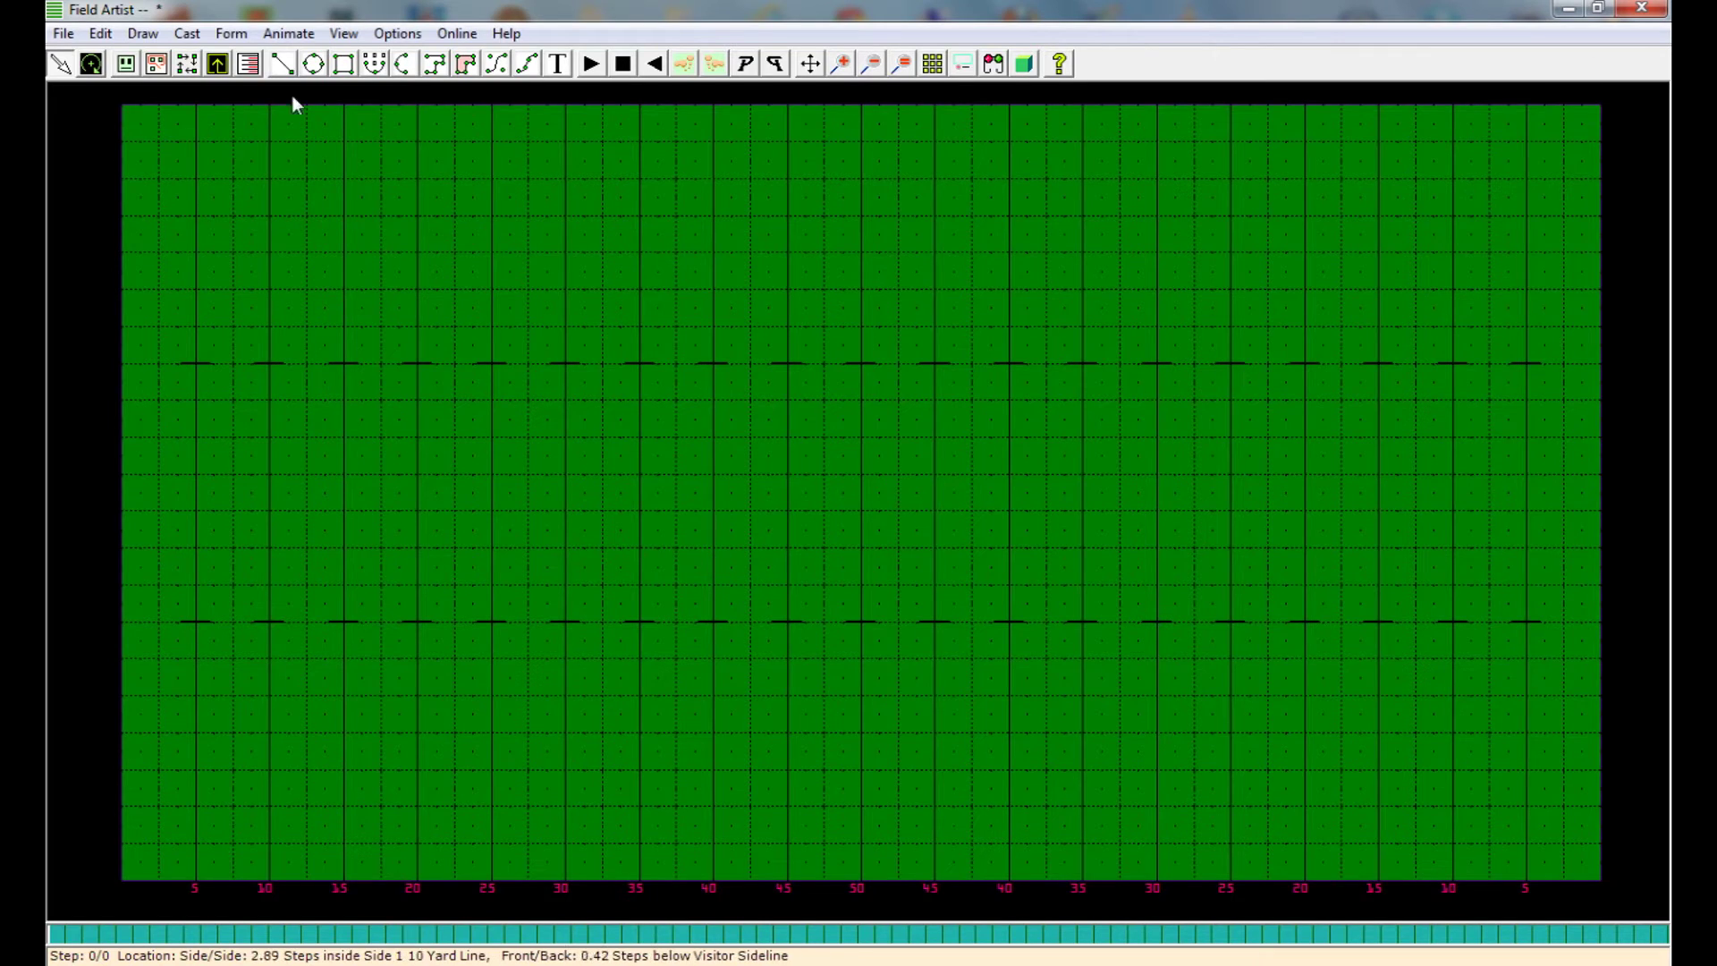
Draw two horizontal lines and one diagonal line rising to the right.
{"action": "right_click", "coordinate": [779, 497]}
{"action": "left_click", "coordinate": [870, 662]}
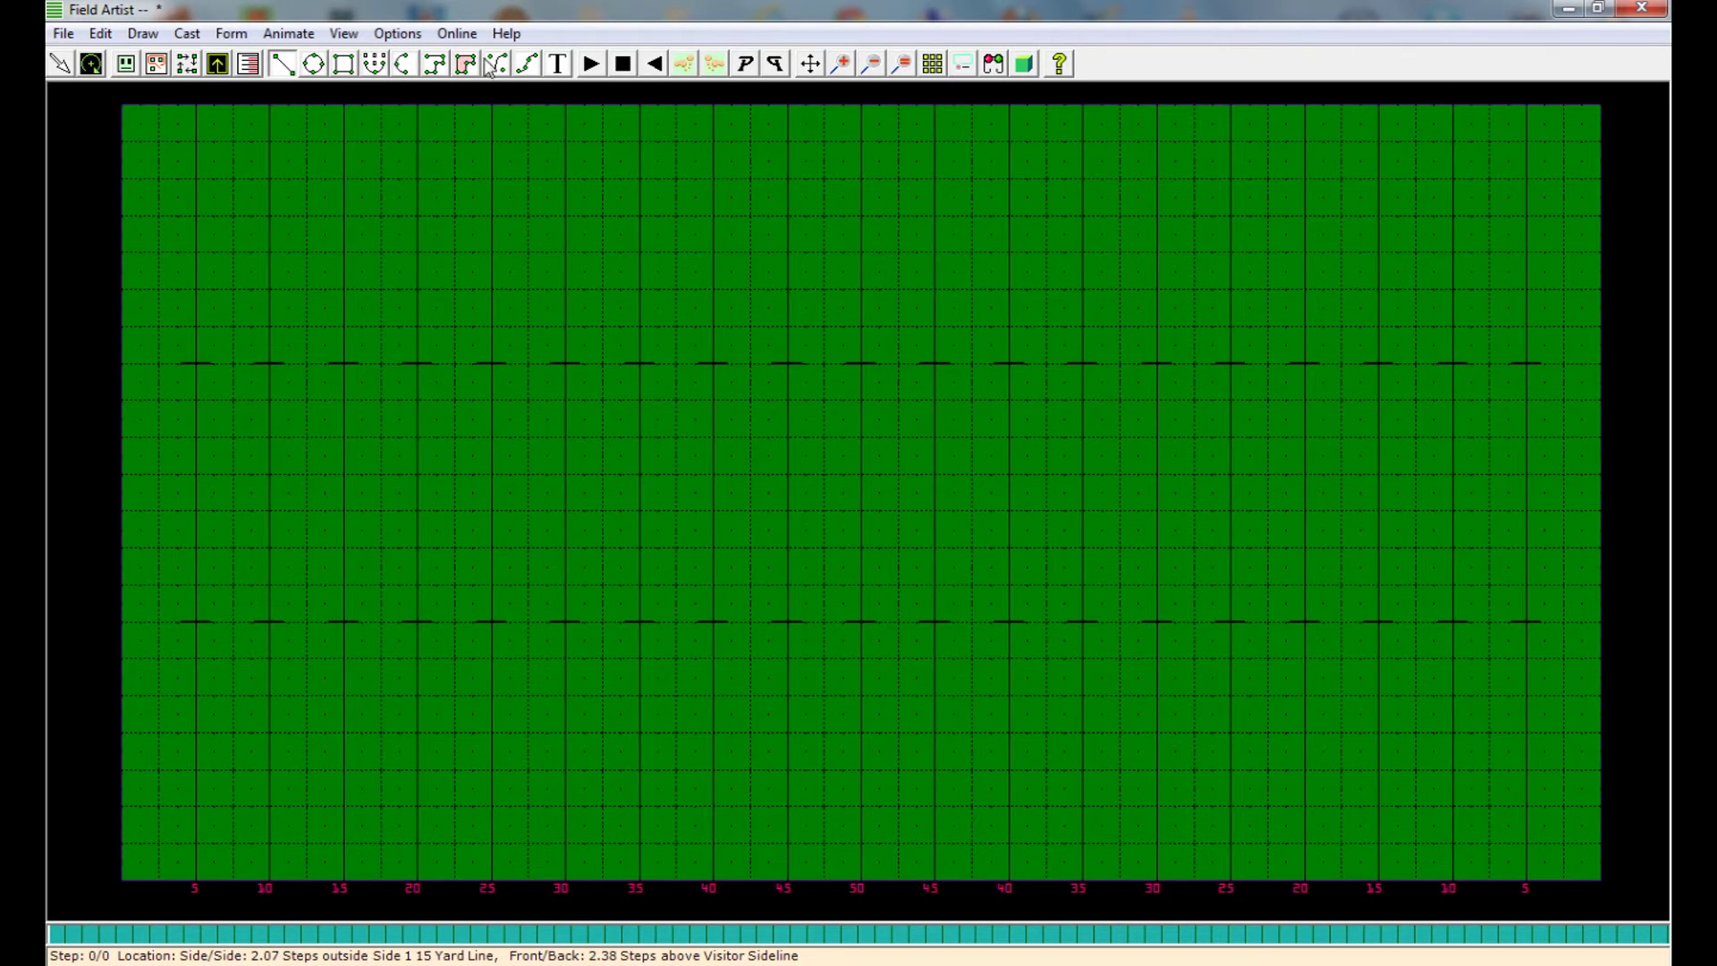
{"action": "left_click_drag", "start_coordinate": [562, 594], "coordinate": [805, 586]}
{"action": "left_click_drag", "start_coordinate": [764, 483], "coordinate": [970, 487]}
{"action": "left_click_drag", "start_coordinate": [840, 652], "coordinate": [1064, 531]}
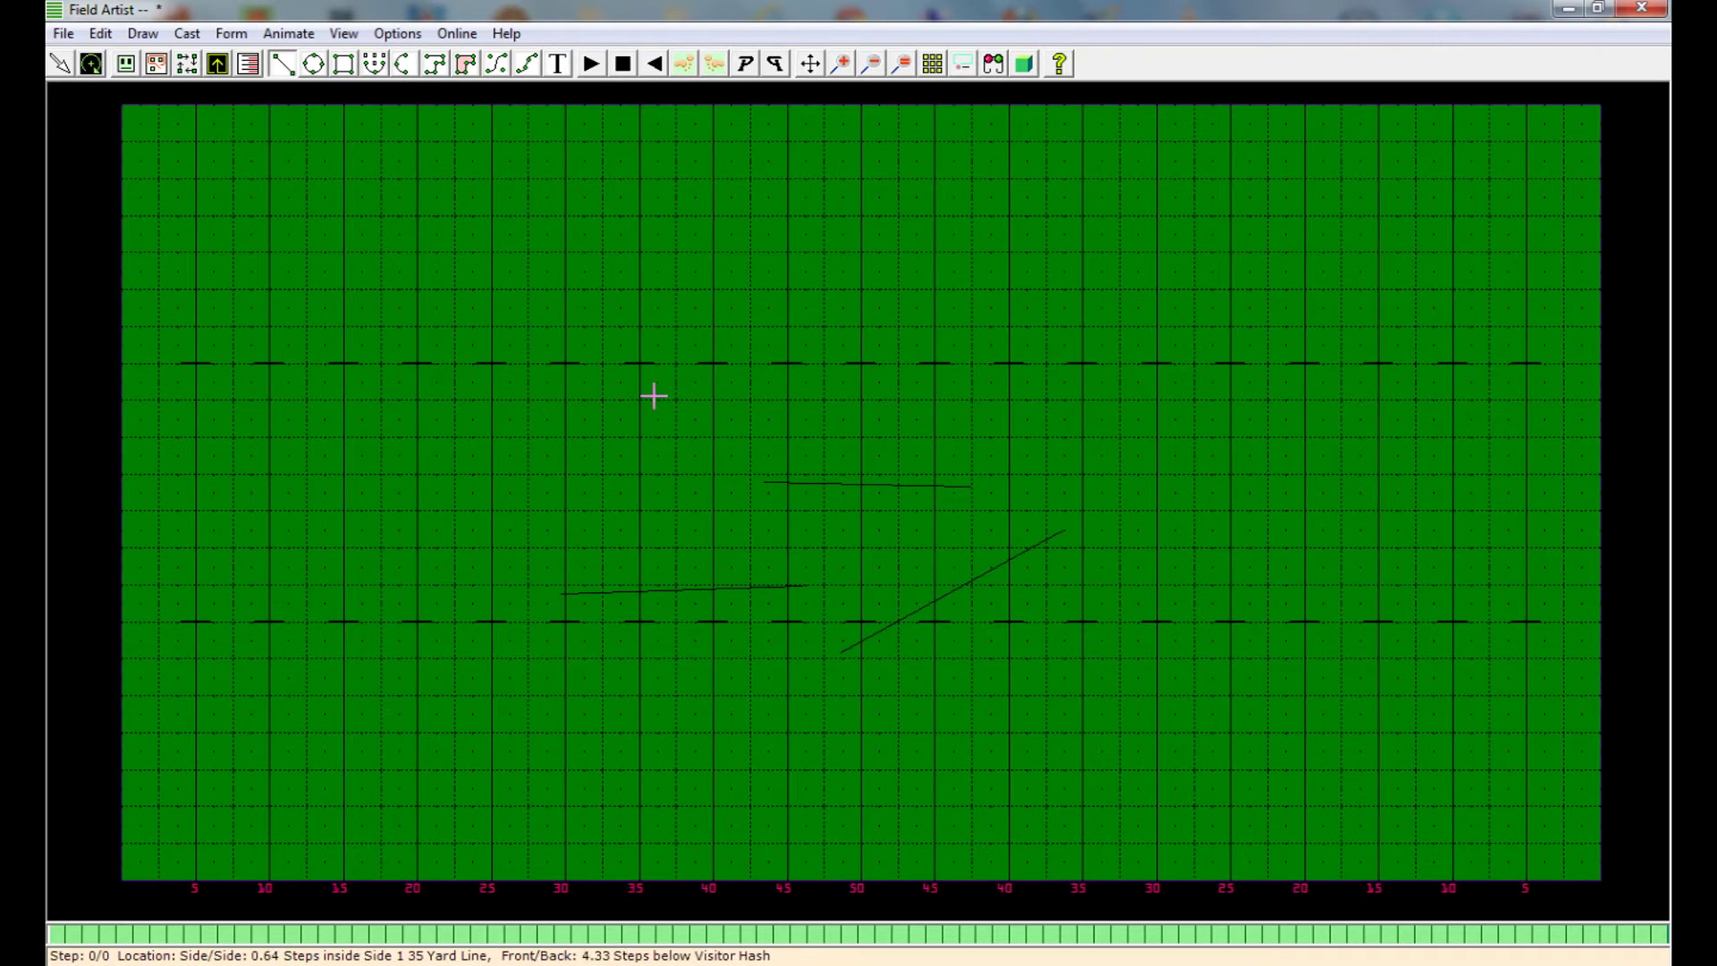
Add cast to each line: 11 on the top line, some on the left, 13 on the diagonal.
{"action": "right_click", "coordinate": [834, 483]}
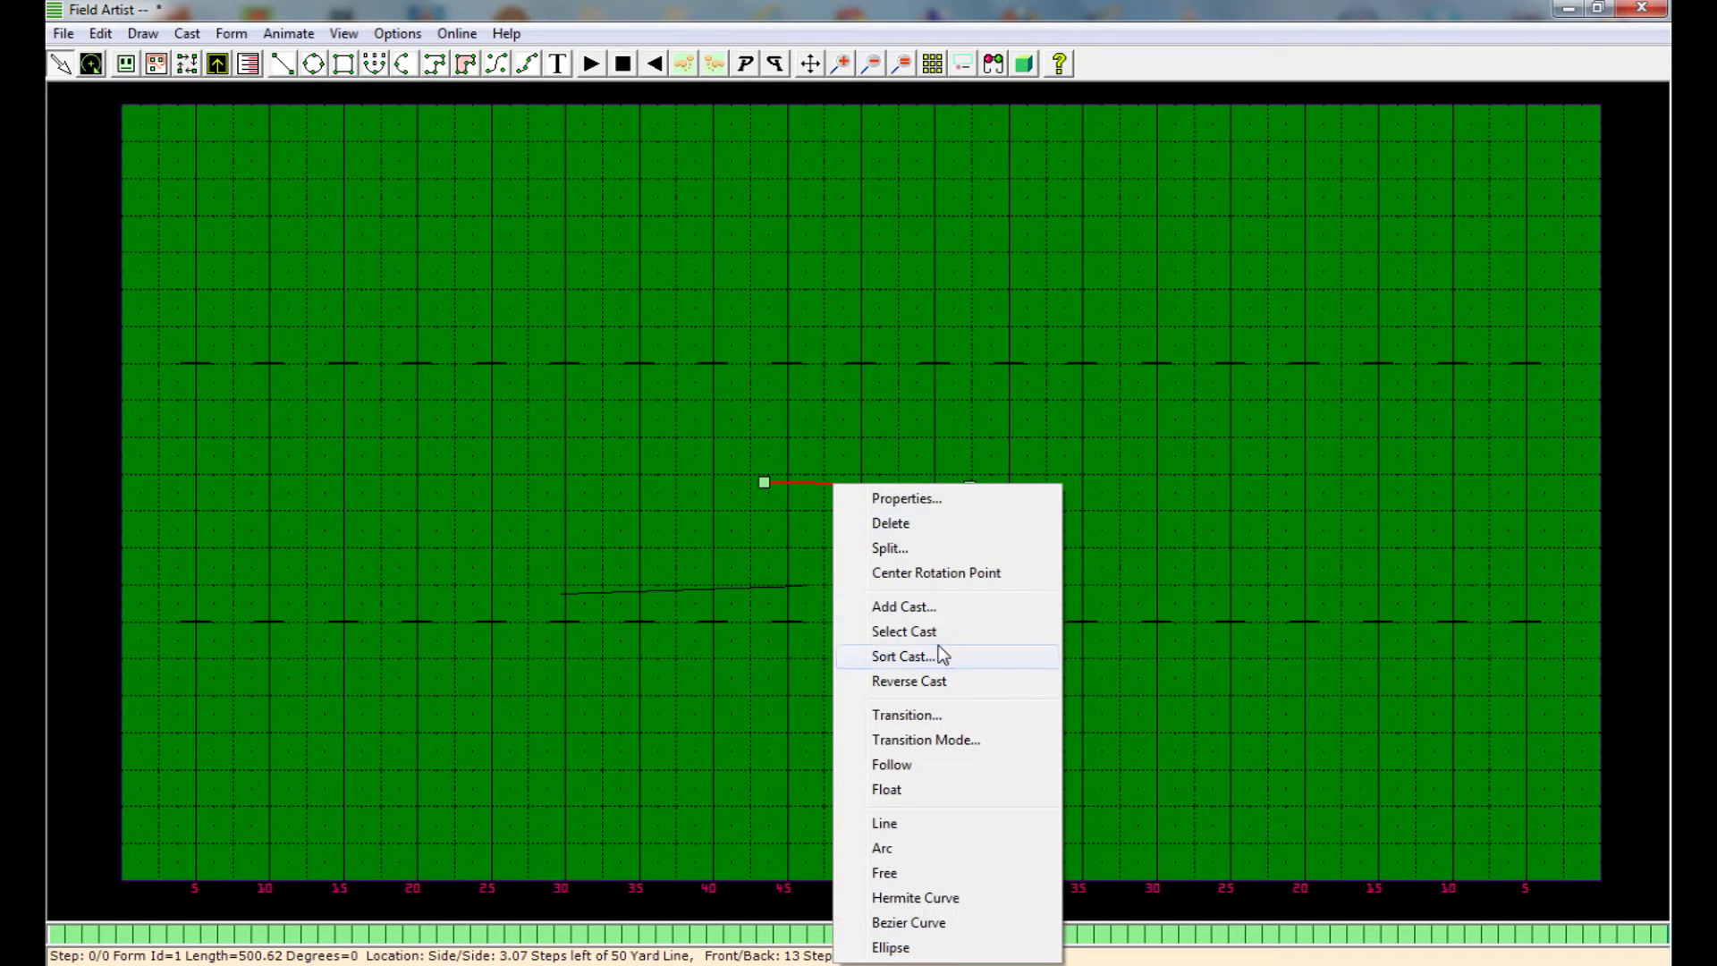
{"action": "left_click", "coordinate": [903, 607]}
{"action": "left_click", "coordinate": [729, 548]}
{"action": "right_click", "coordinate": [734, 569]}
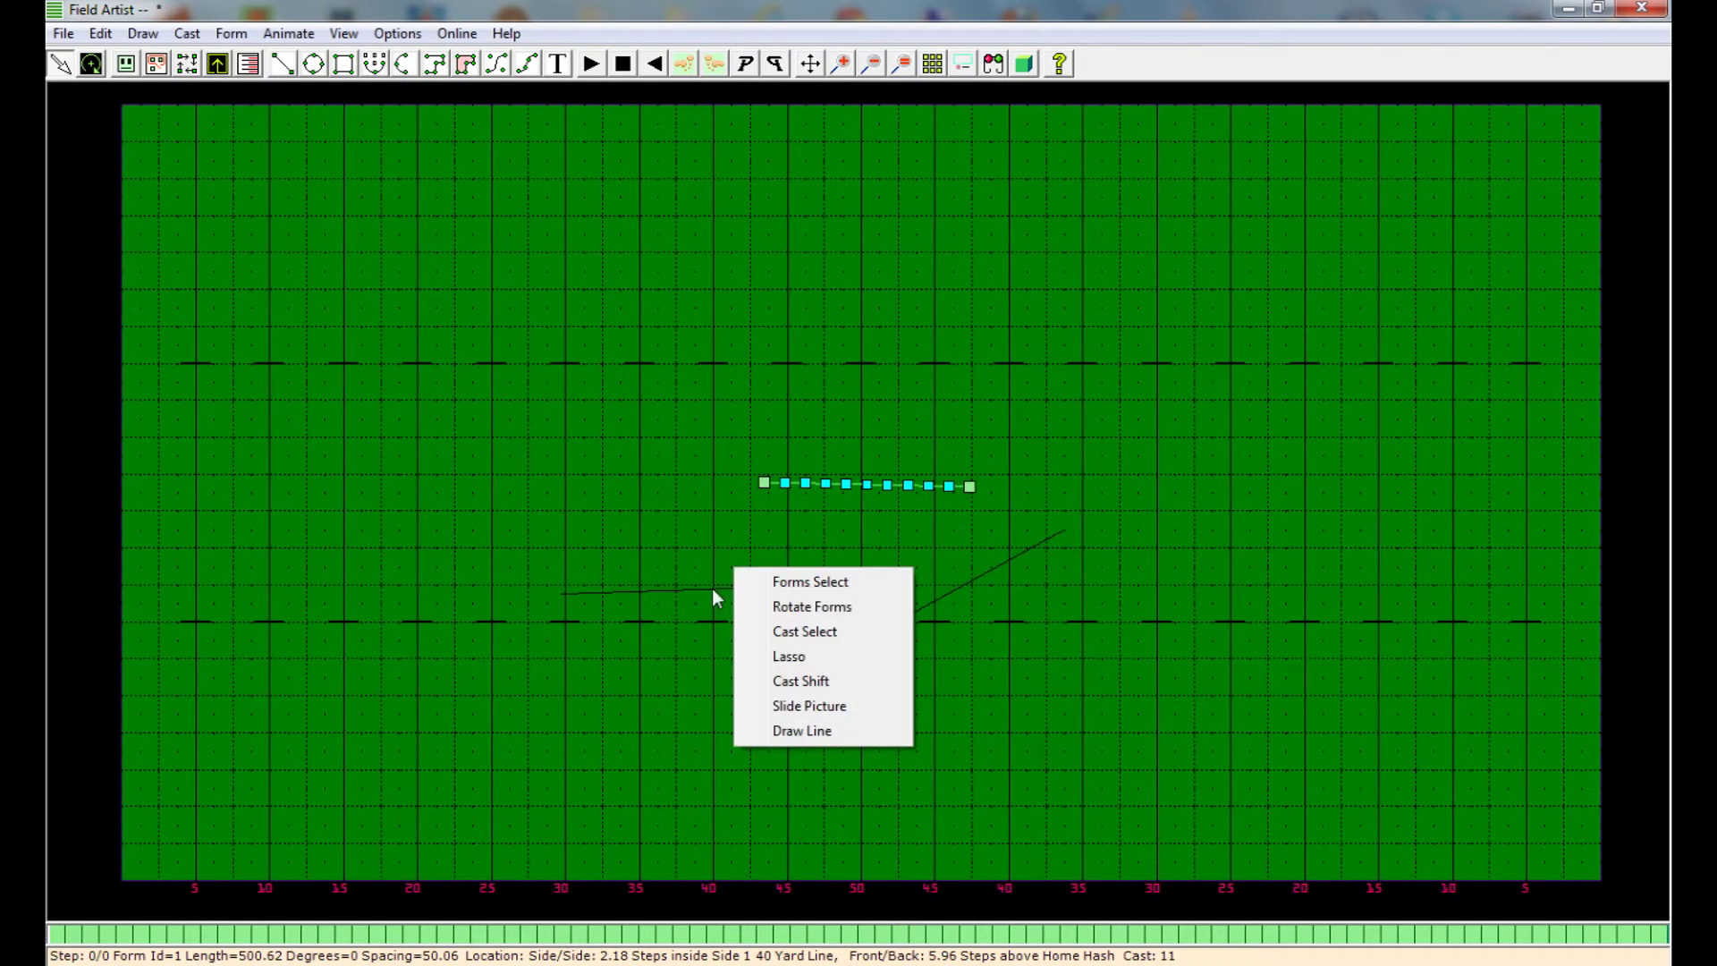
{"action": "right_click", "coordinate": [656, 591]}
{"action": "left_click", "coordinate": [738, 231]}
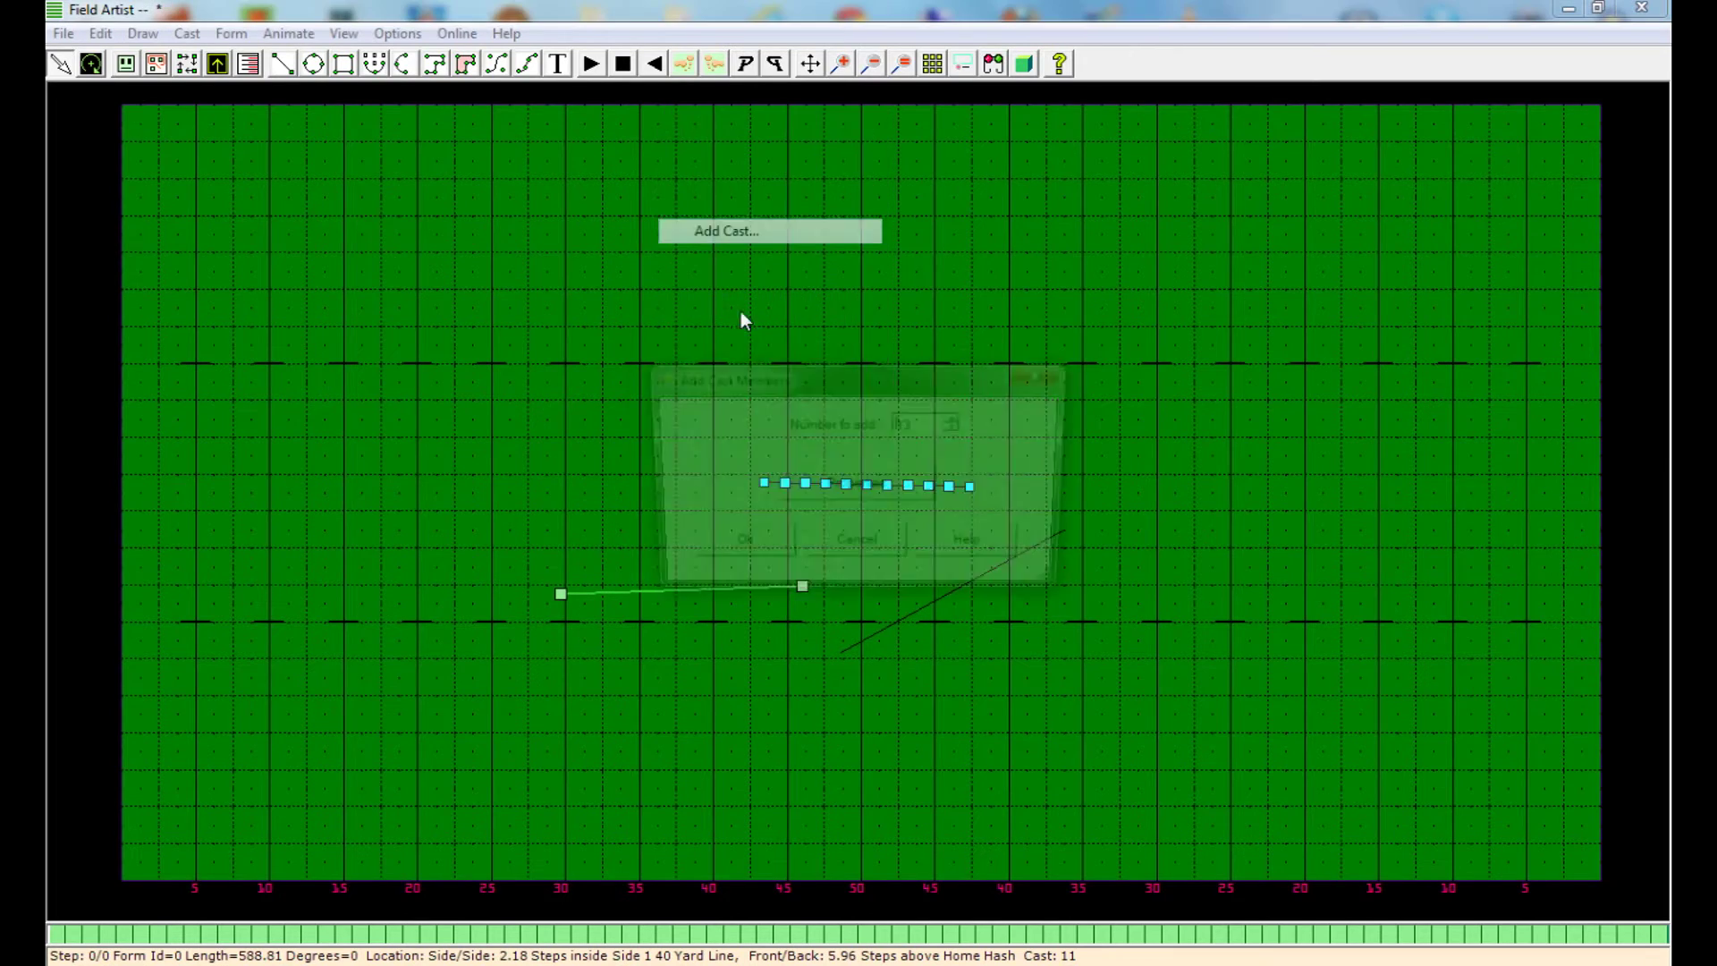
{"action": "left_click", "coordinate": [740, 547]}
{"action": "right_click", "coordinate": [905, 617]}
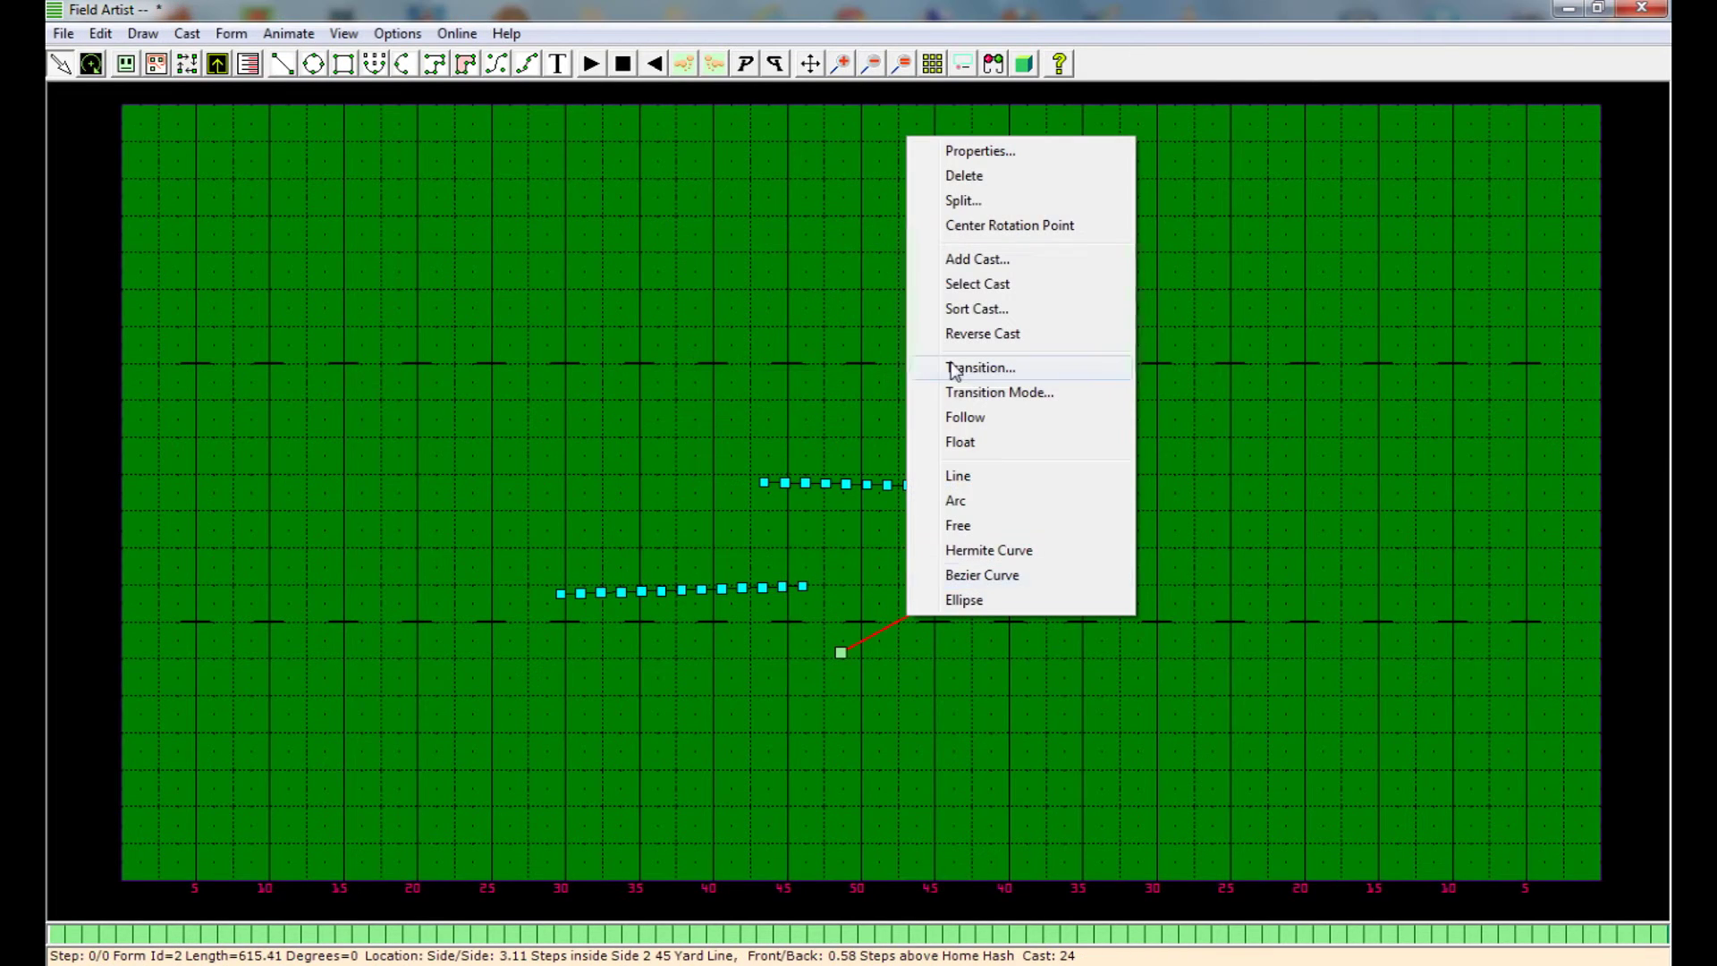
{"action": "left_click", "coordinate": [976, 259]}
{"action": "left_click", "coordinate": [785, 549]}
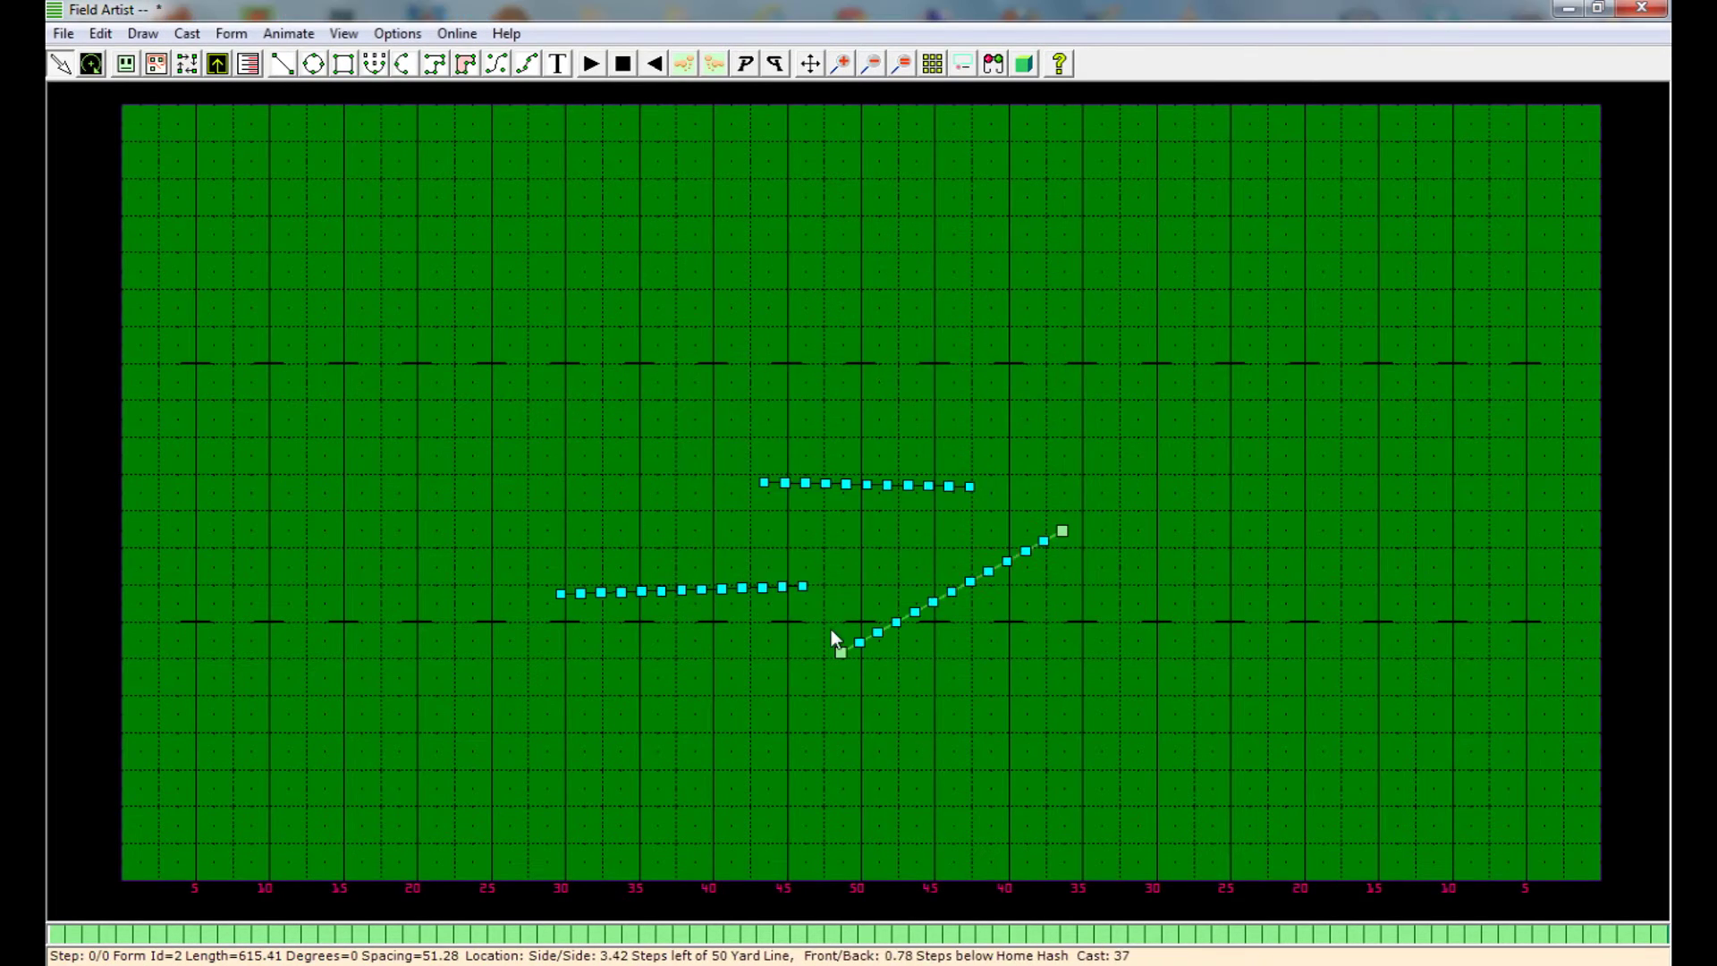
Angle the left line downward and bend it into a Bezier S-curve.
{"action": "left_click_drag", "start_coordinate": [842, 649], "coordinate": [814, 722]}
{"action": "left_click", "coordinate": [796, 589]}
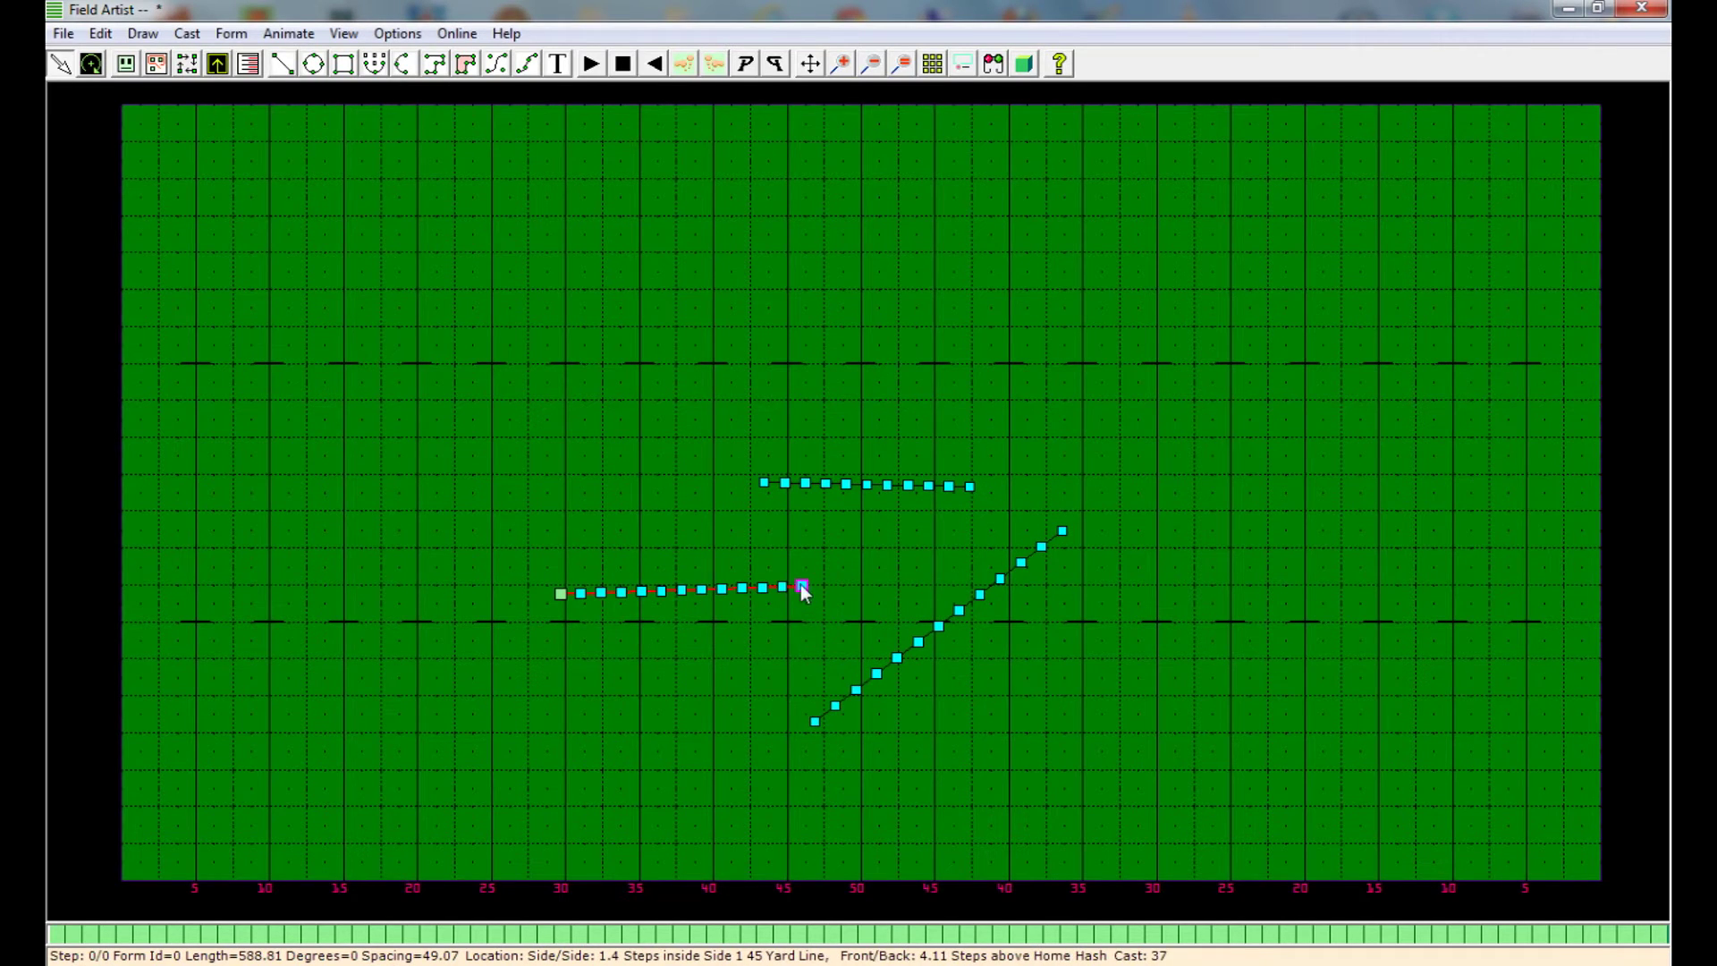
{"action": "left_click_drag", "start_coordinate": [801, 588], "coordinate": [787, 758]}
{"action": "right_click", "coordinate": [620, 650]}
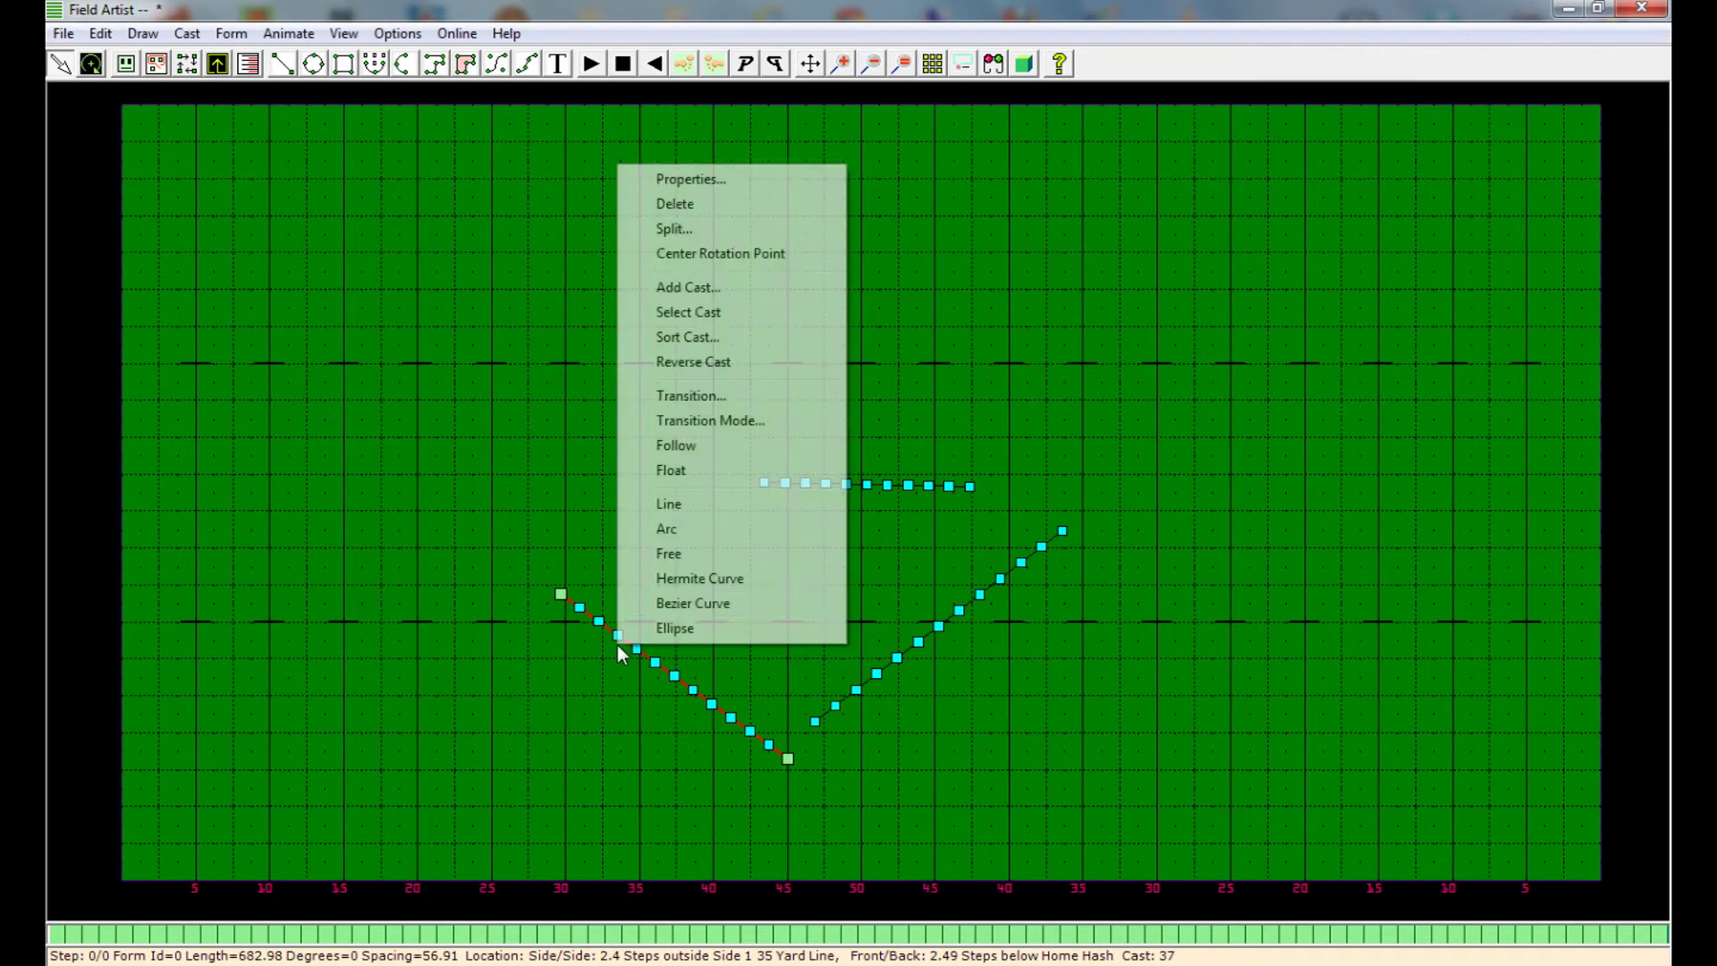
{"action": "left_click", "coordinate": [693, 605]}
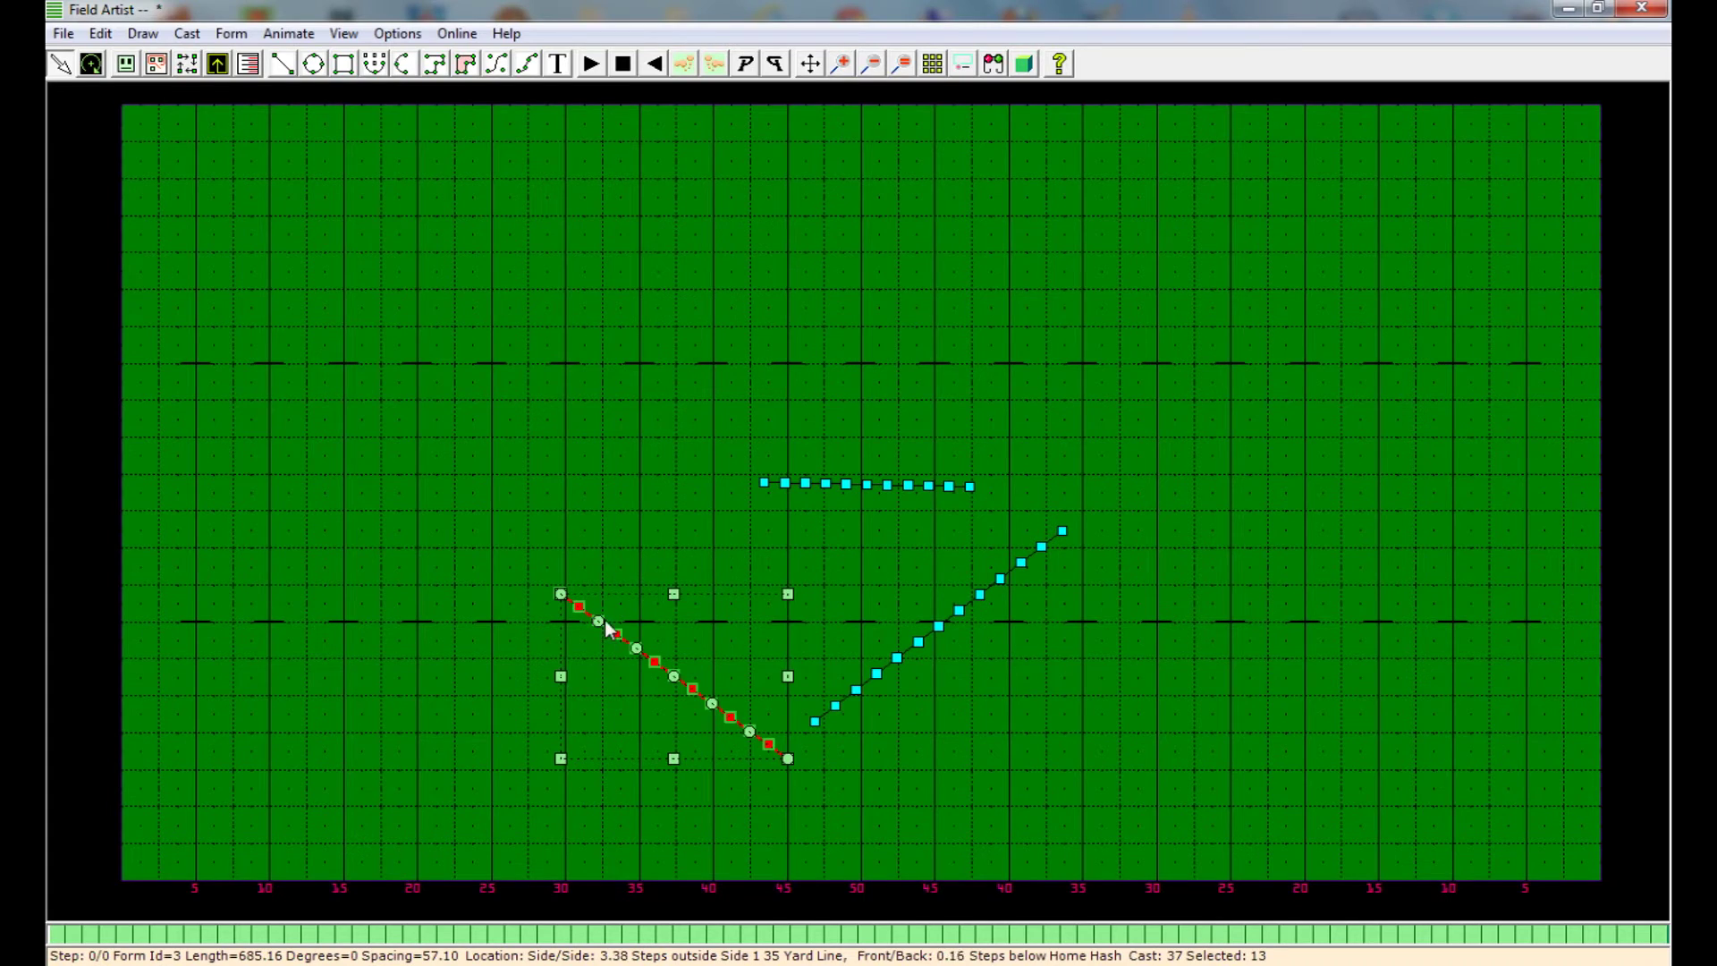
{"action": "left_click_drag", "start_coordinate": [610, 637], "coordinate": [683, 706]}
Stretch the top line from the S-curve's top to the diagonal's upper end, then select it.
{"action": "left_click", "coordinate": [764, 483]}
{"action": "left_click_drag", "start_coordinate": [769, 484], "coordinate": [590, 573]}
{"action": "left_click_drag", "start_coordinate": [973, 489], "coordinate": [1026, 525]}
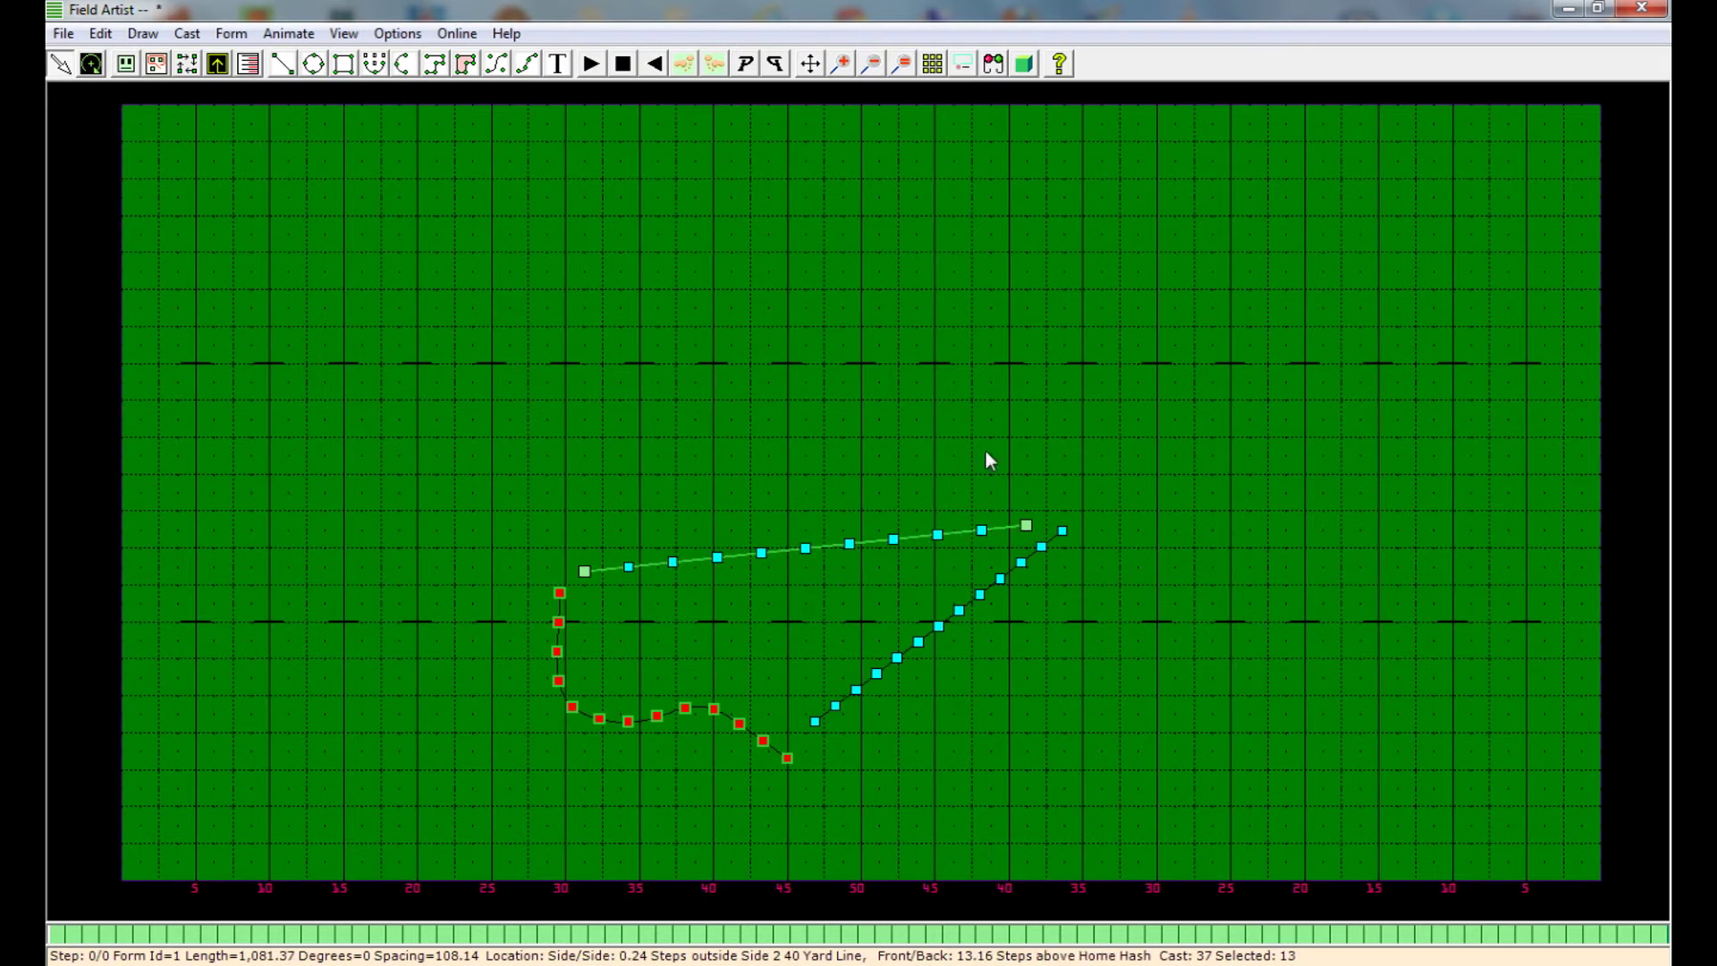
{"action": "right_click", "coordinate": [876, 365]}
{"action": "left_click", "coordinate": [906, 452]}
{"action": "right_click", "coordinate": [867, 389]}
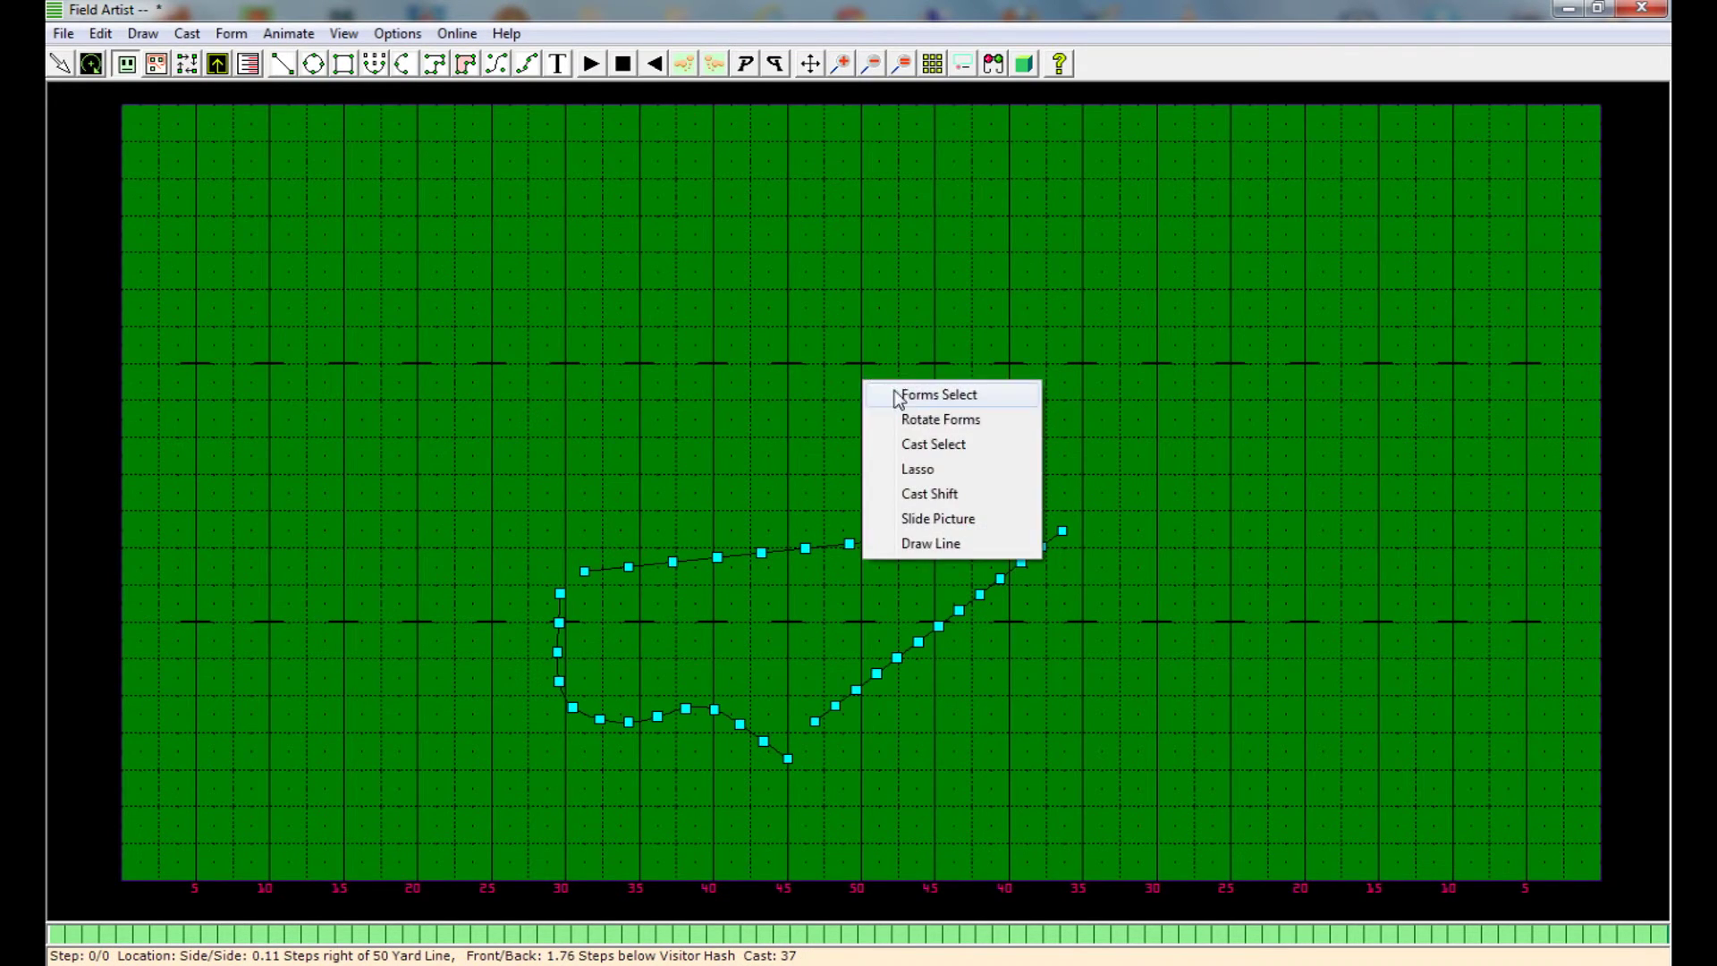
{"action": "left_click", "coordinate": [887, 392]}
{"action": "left_click", "coordinate": [827, 540]}
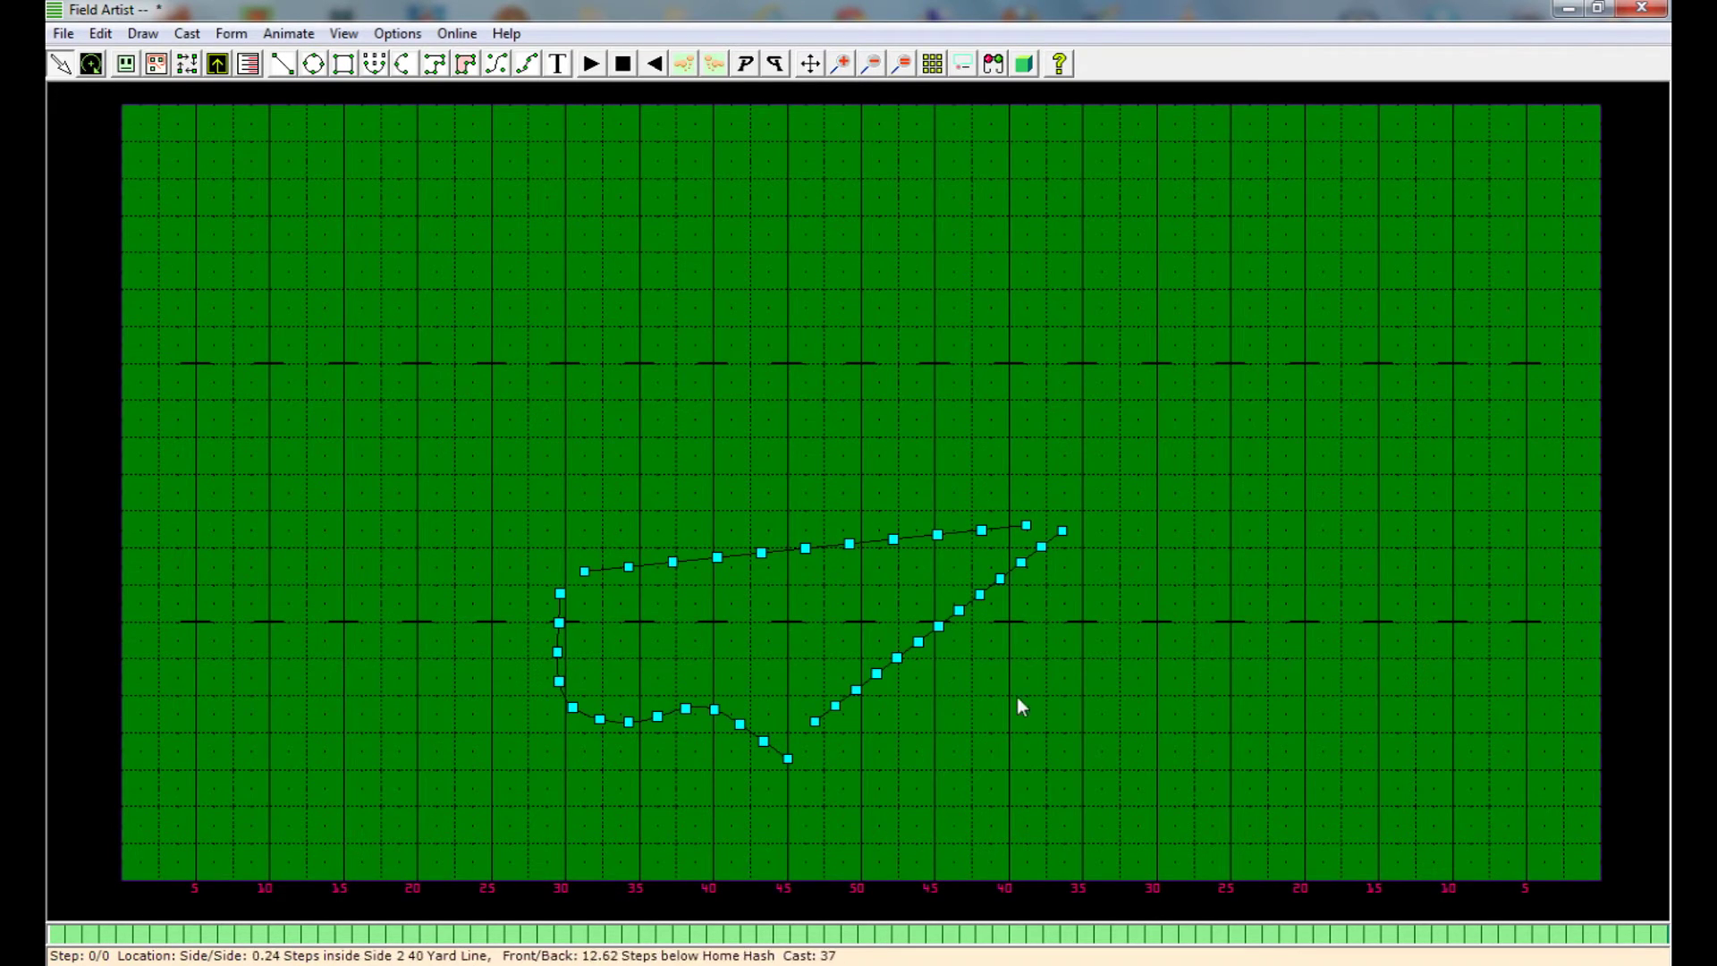
Select all three forms and add a 16-step transition via Form > Transition.
{"action": "right_click", "coordinate": [772, 556]}
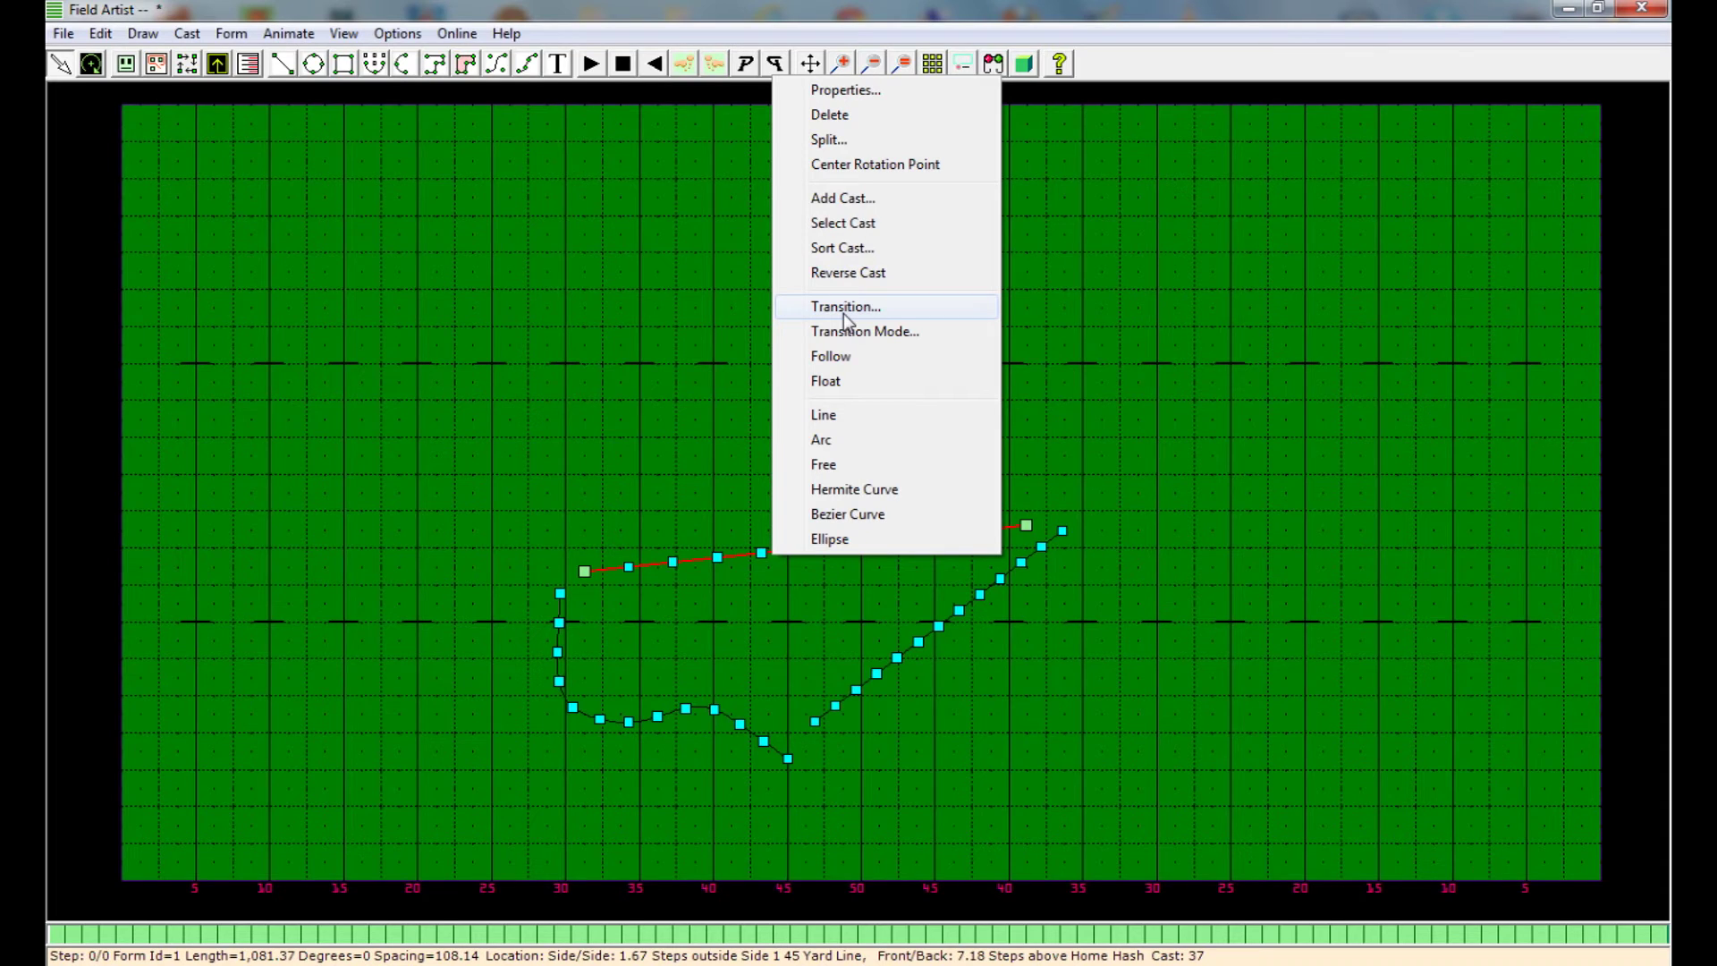
{"action": "left_click", "coordinate": [581, 393]}
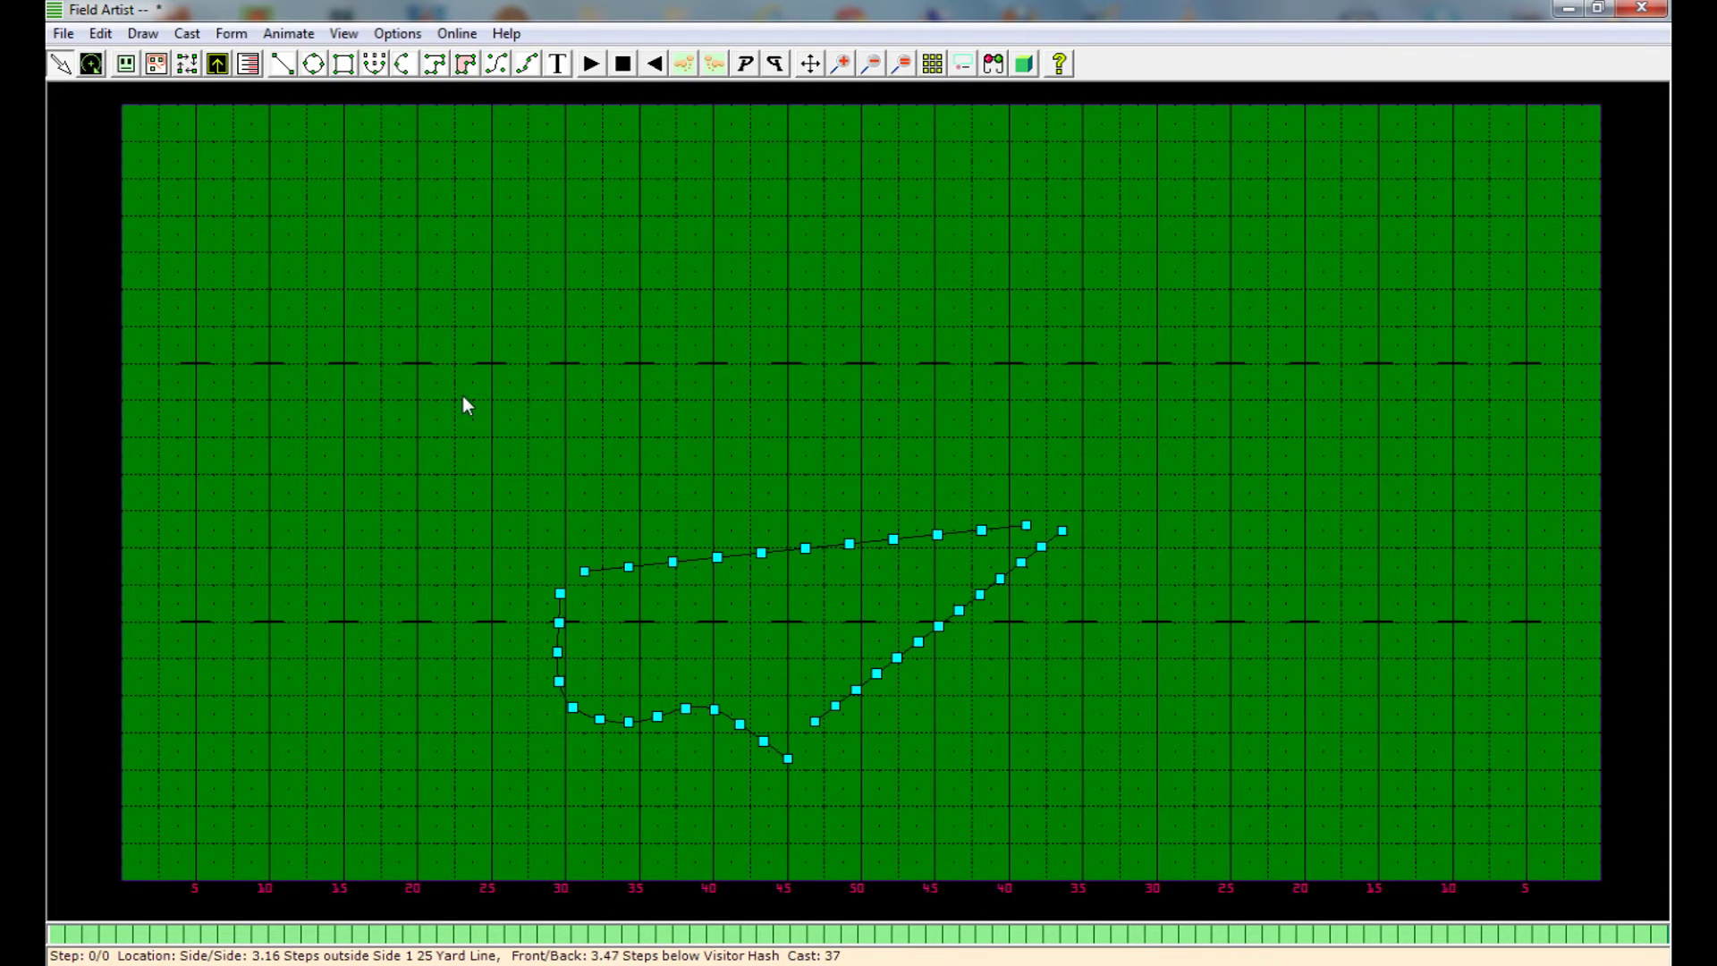
{"action": "left_click_drag", "start_coordinate": [463, 395], "coordinate": [1091, 743]}
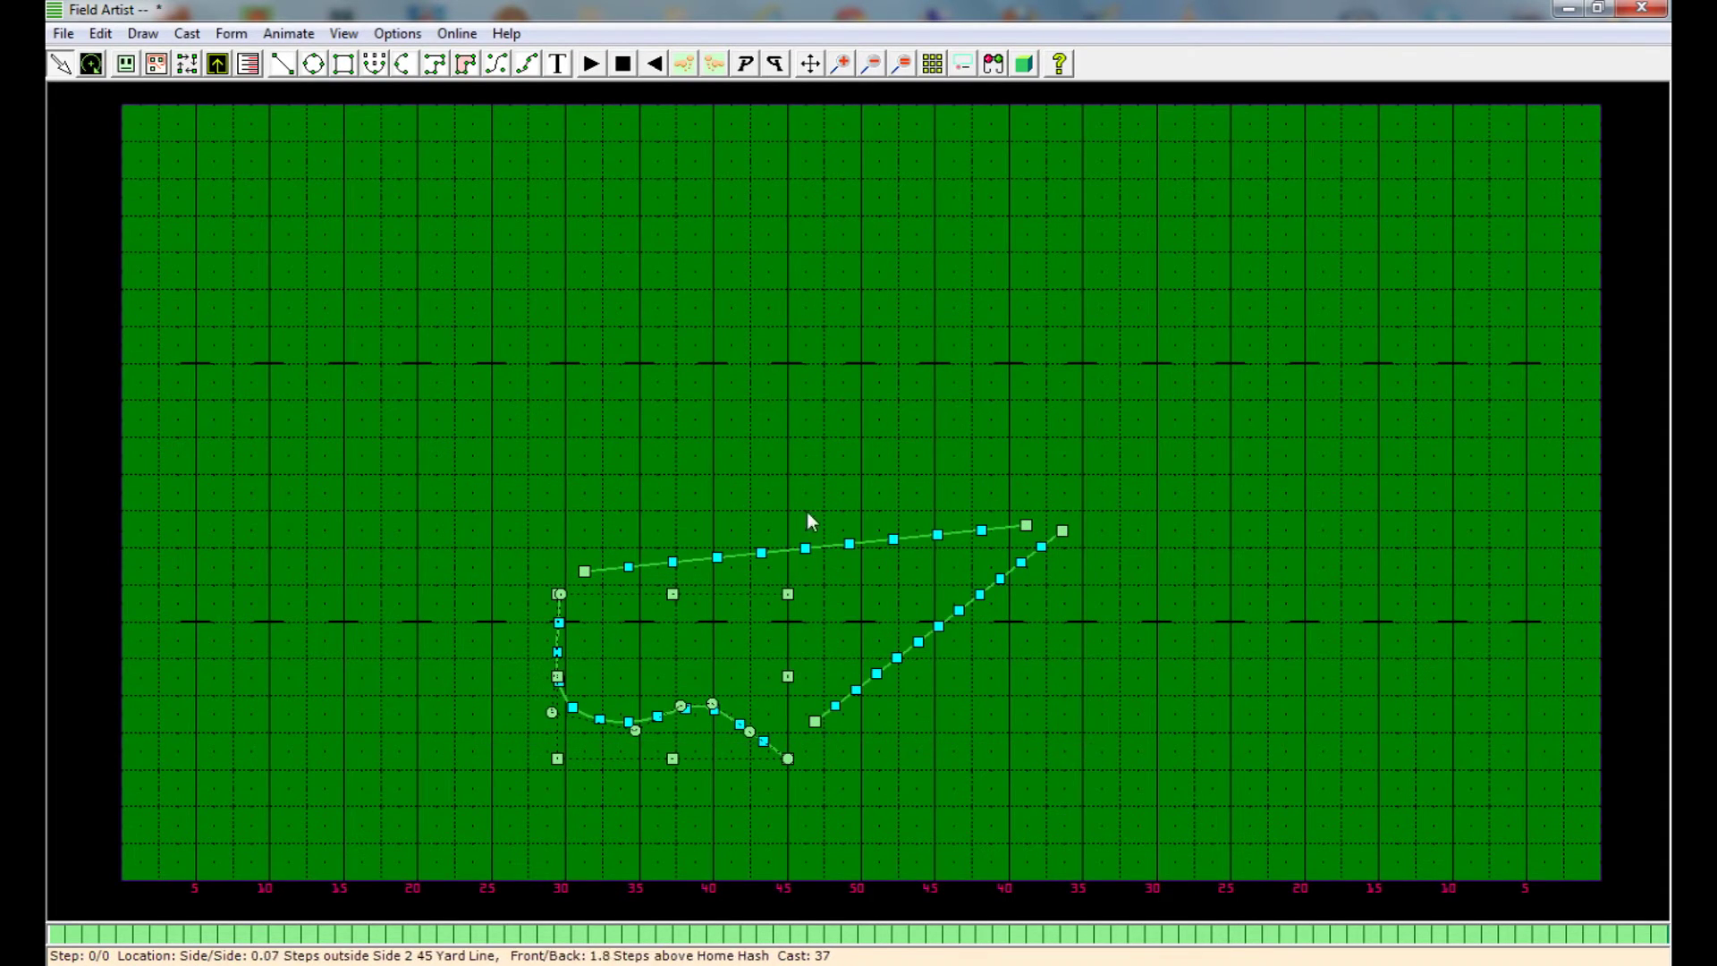
{"action": "left_click", "coordinate": [231, 36]}
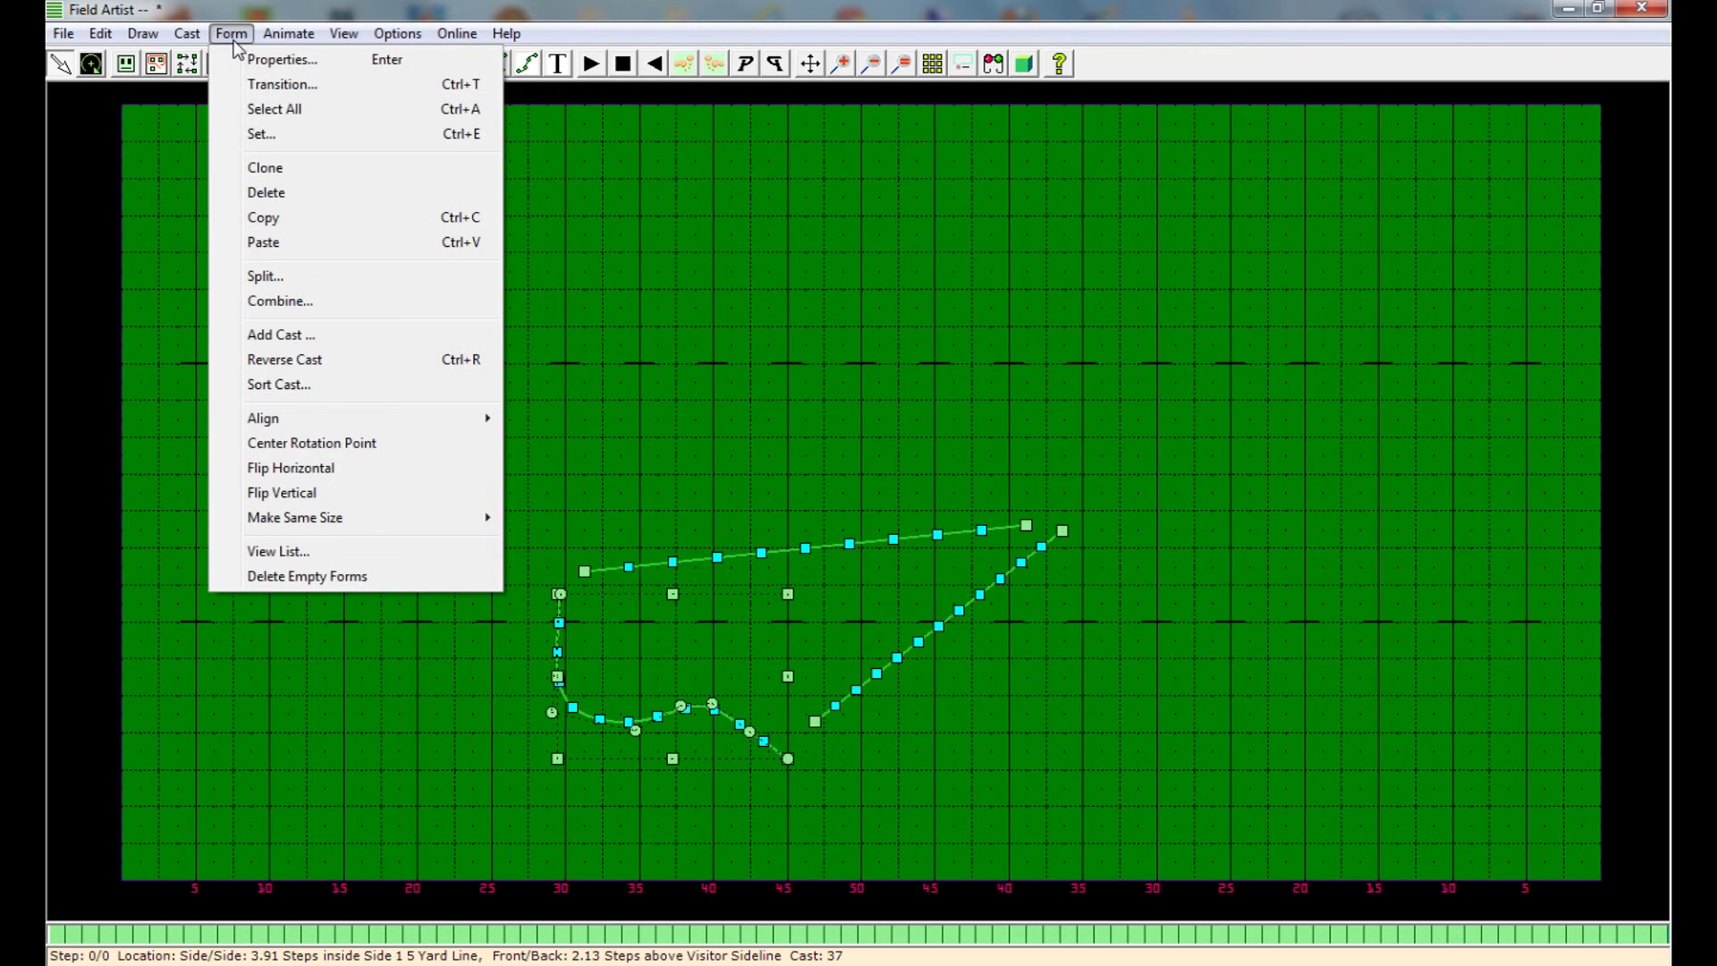
{"action": "left_click", "coordinate": [269, 85]}
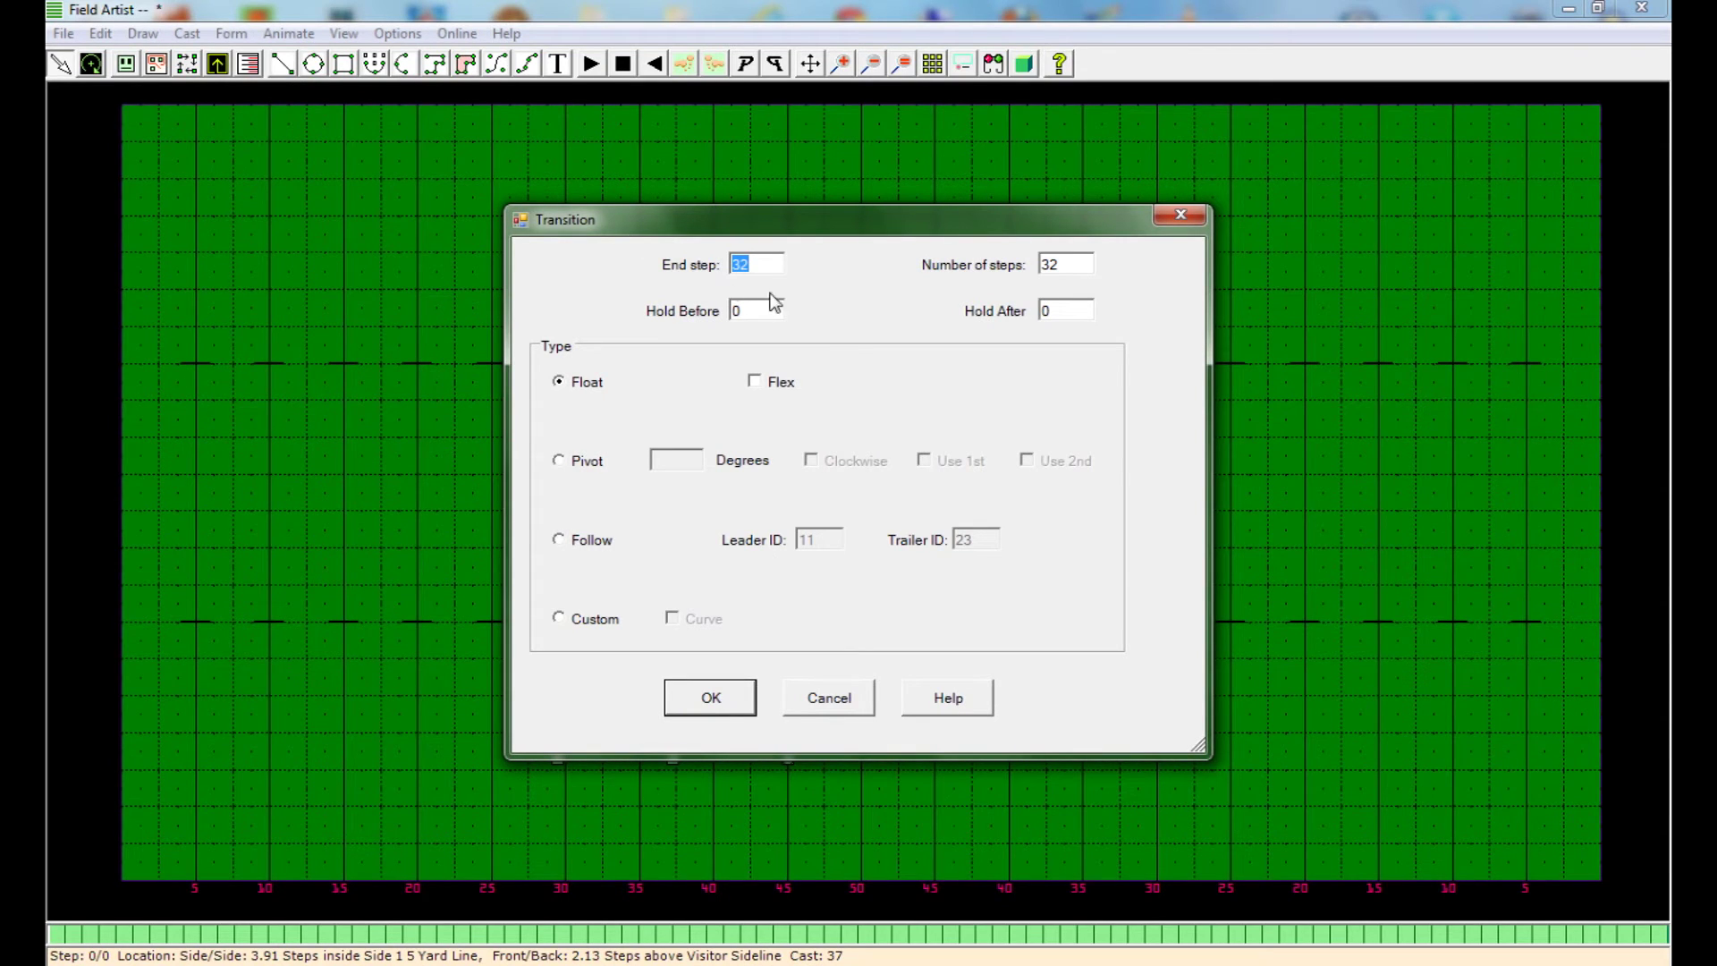
{"action": "key", "text": "Tab"}
{"action": "type", "text": "16"}
{"action": "left_click", "coordinate": [742, 702]}
{"action": "left_click", "coordinate": [664, 624]}
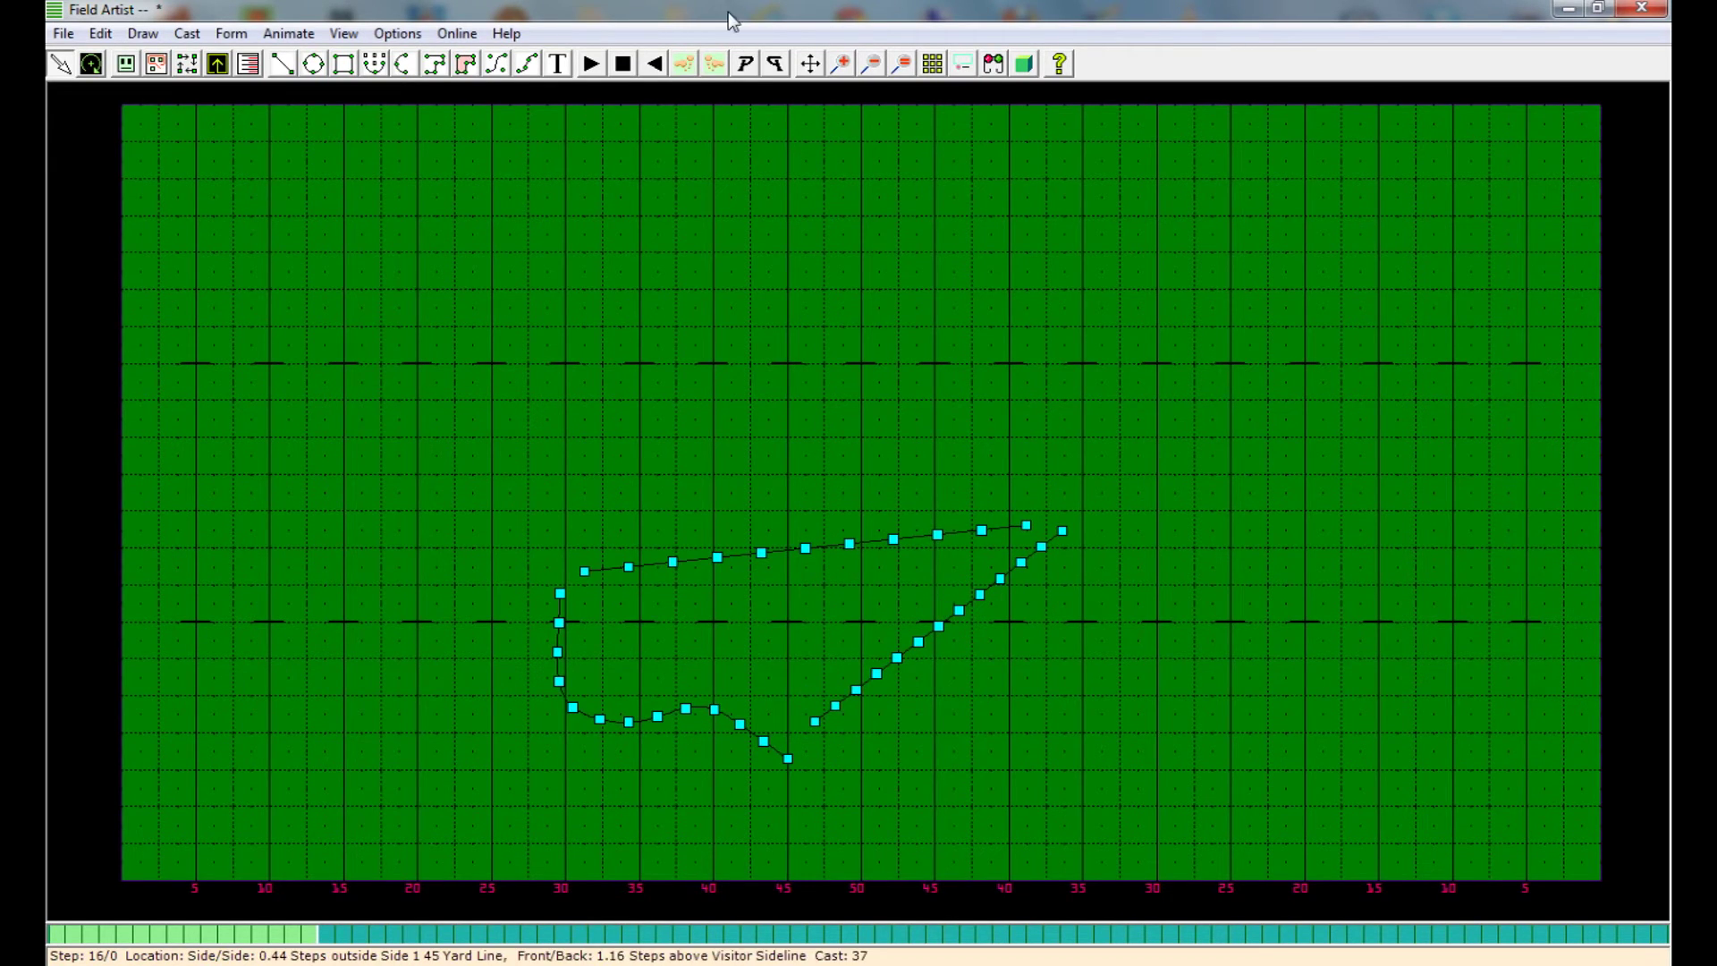
At step 16, straighten the S-curve and close the three forms into a triangle.
{"action": "left_click_drag", "start_coordinate": [732, 559], "coordinate": [867, 480]}
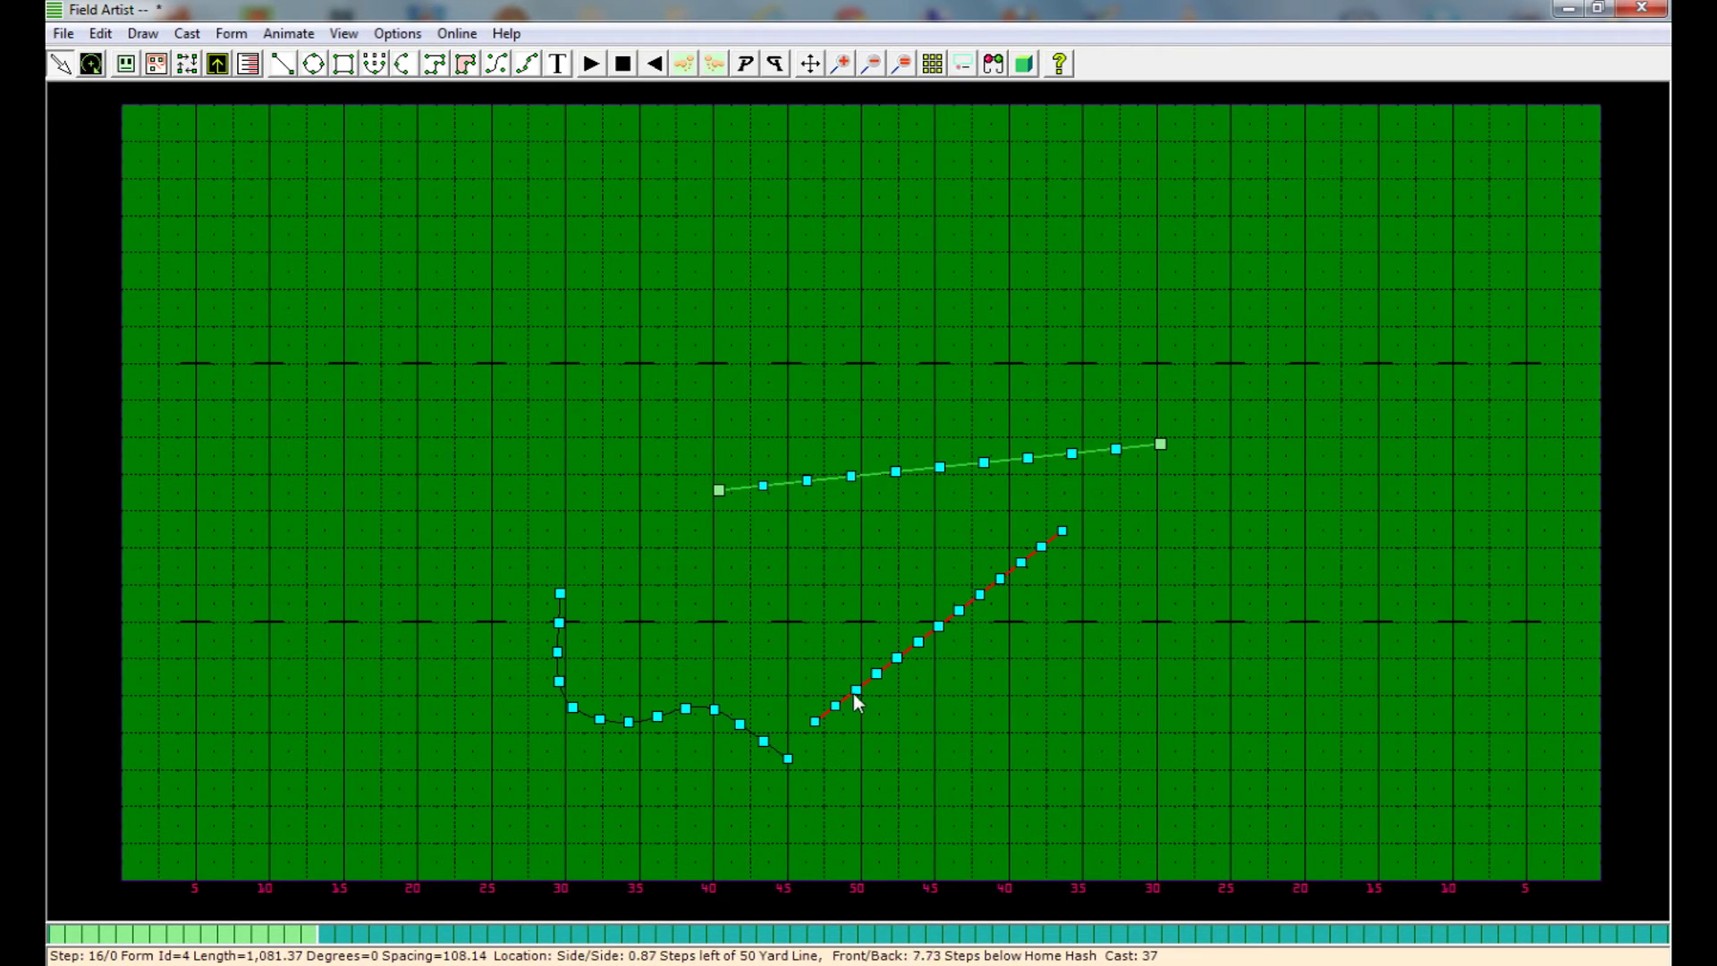
{"action": "left_click_drag", "start_coordinate": [856, 702], "coordinate": [1065, 763]}
{"action": "right_click", "coordinate": [751, 732]}
{"action": "right_click", "coordinate": [716, 715]}
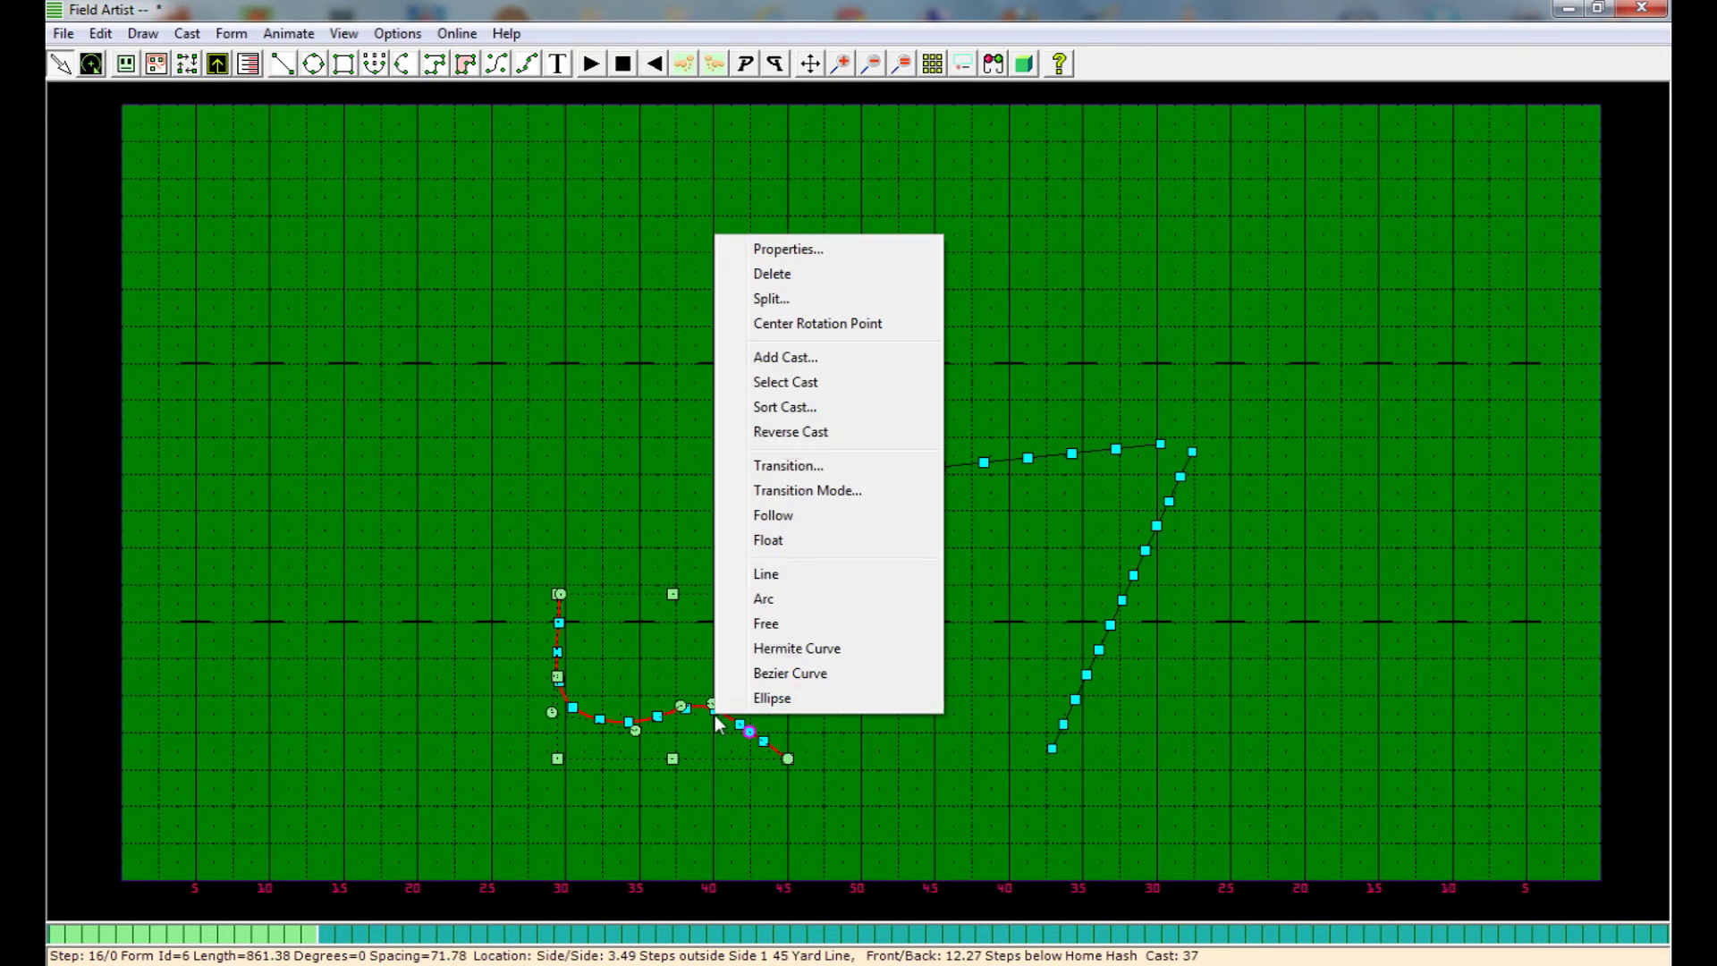
{"action": "left_click", "coordinate": [778, 574]}
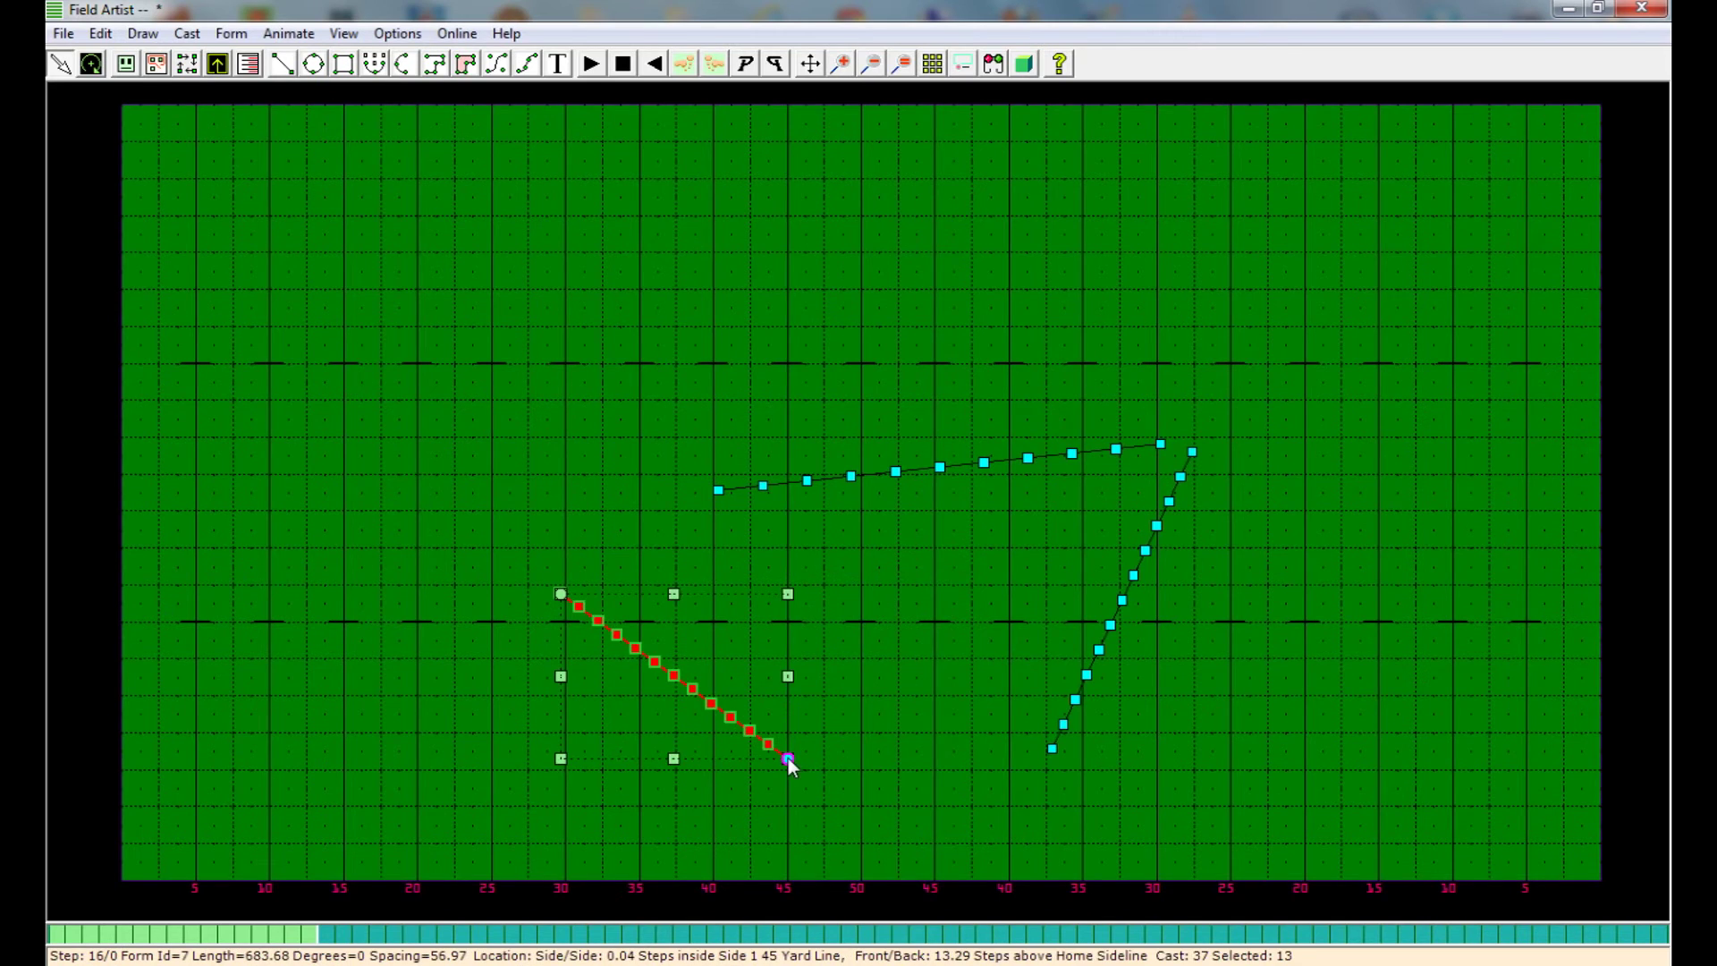
{"action": "left_click_drag", "start_coordinate": [788, 758], "coordinate": [1028, 770]}
{"action": "left_click_drag", "start_coordinate": [562, 594], "coordinate": [761, 522]}
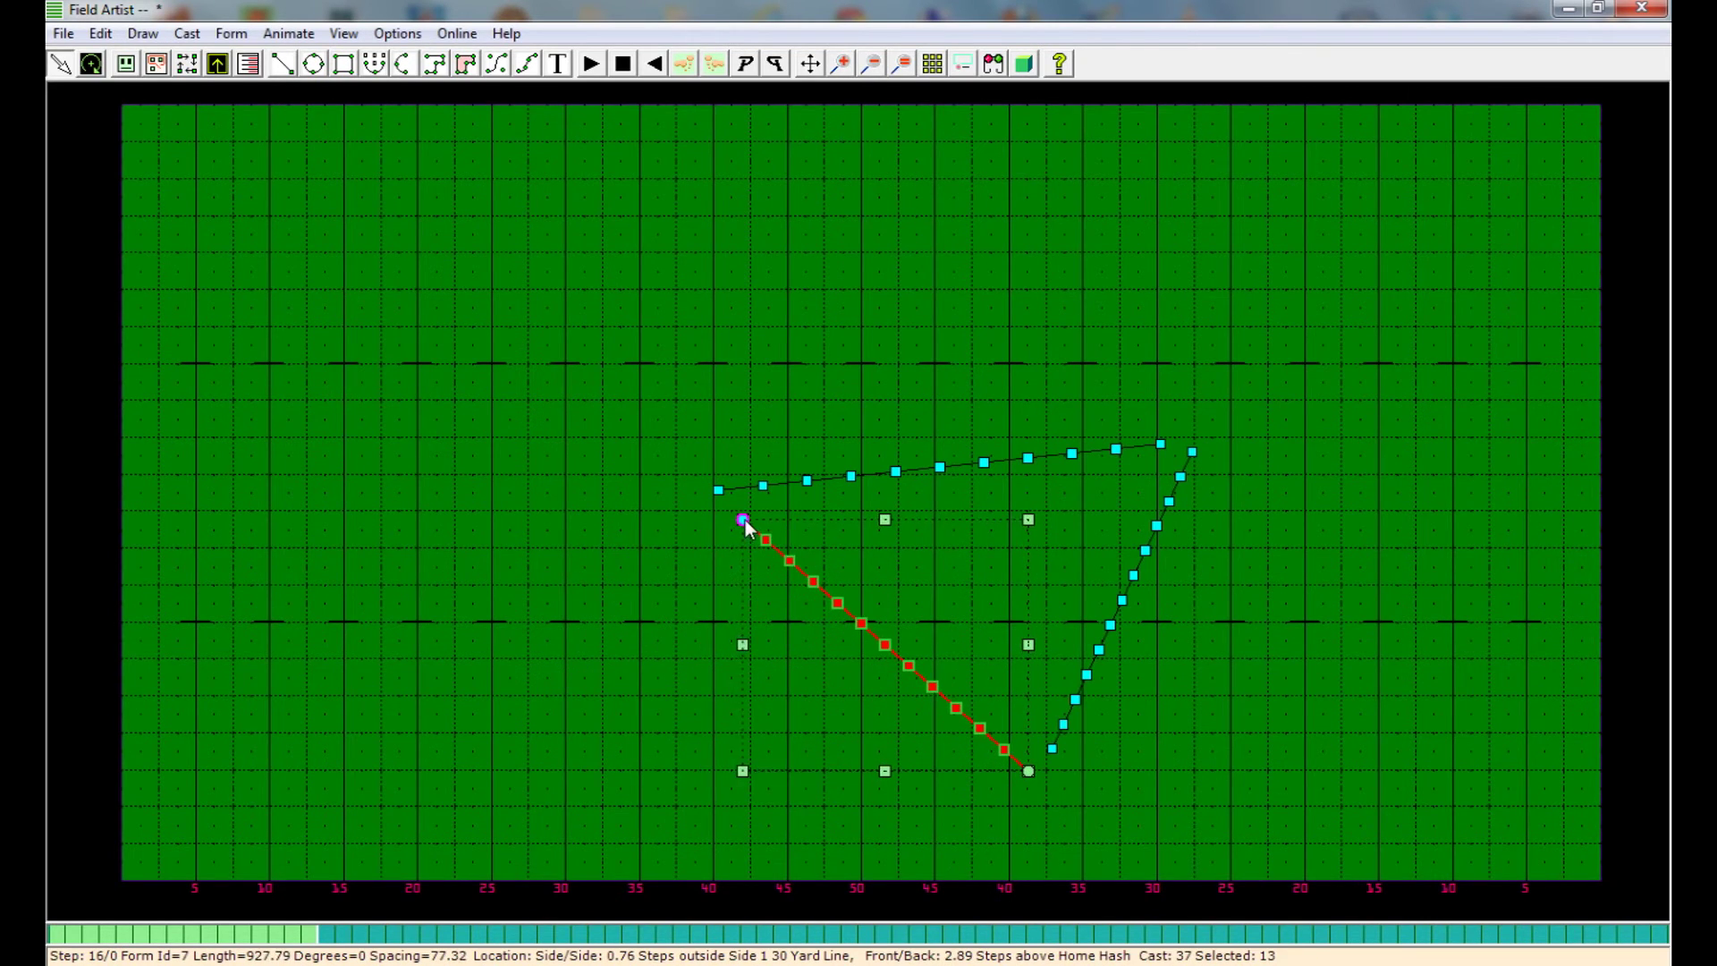
Rewind to the first step and play the drill animation.
{"action": "left_click", "coordinate": [775, 64]}
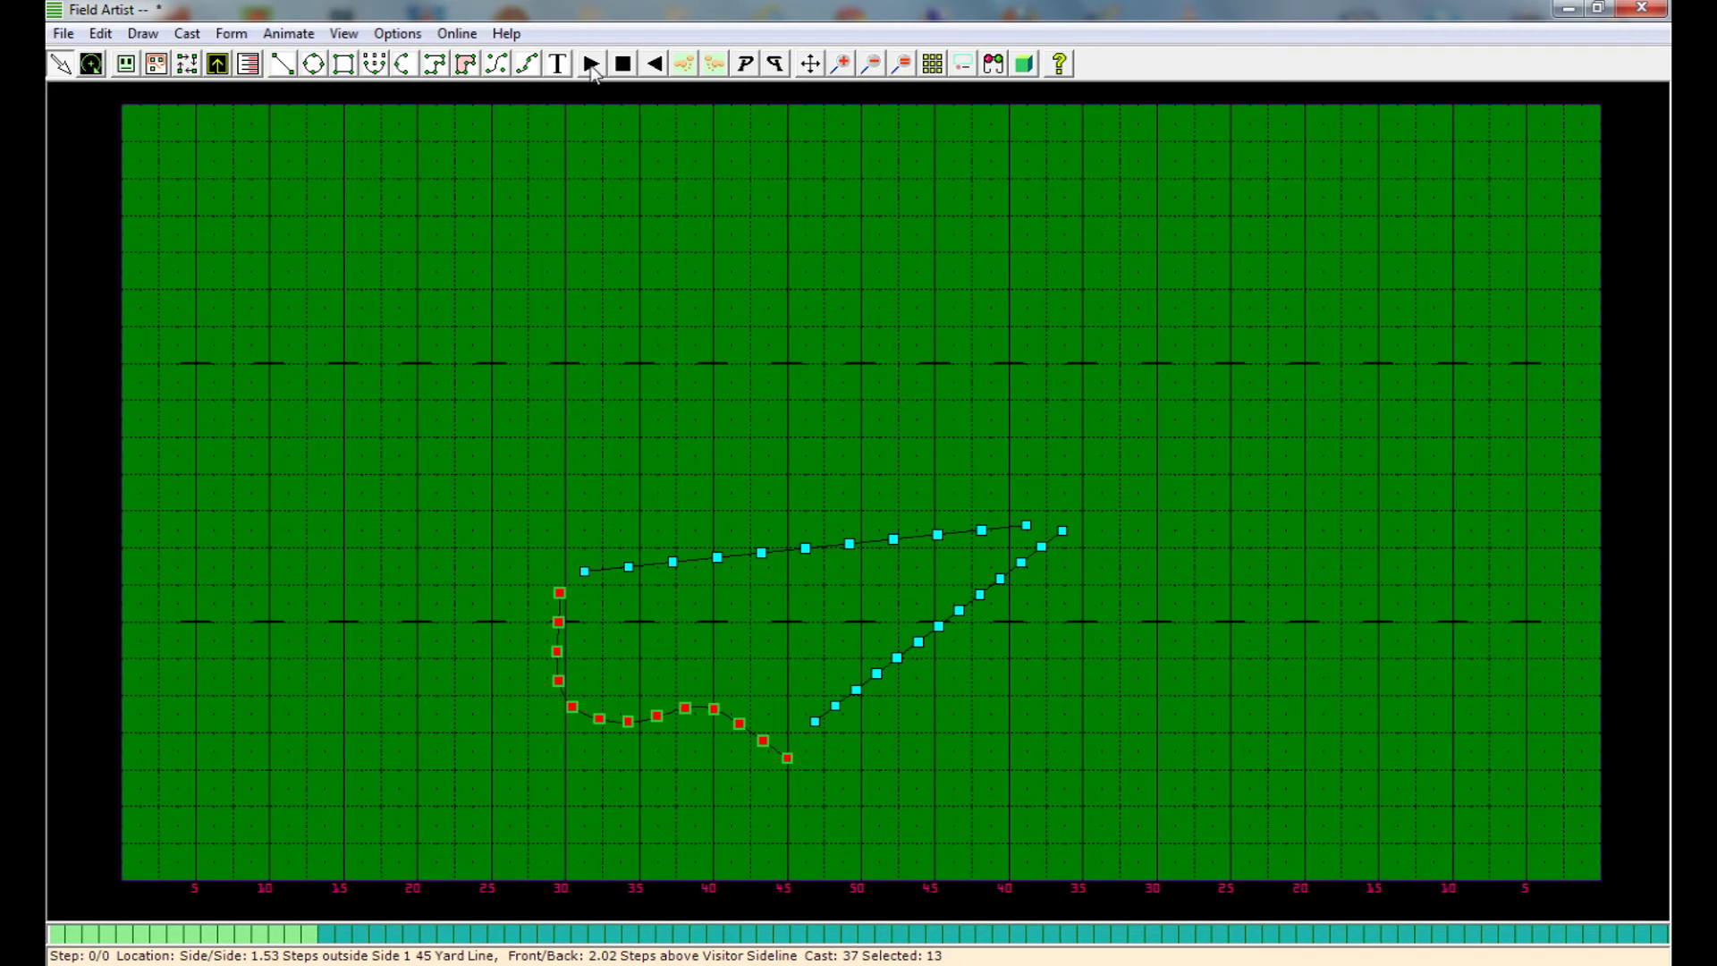
{"action": "left_click", "coordinate": [591, 64]}
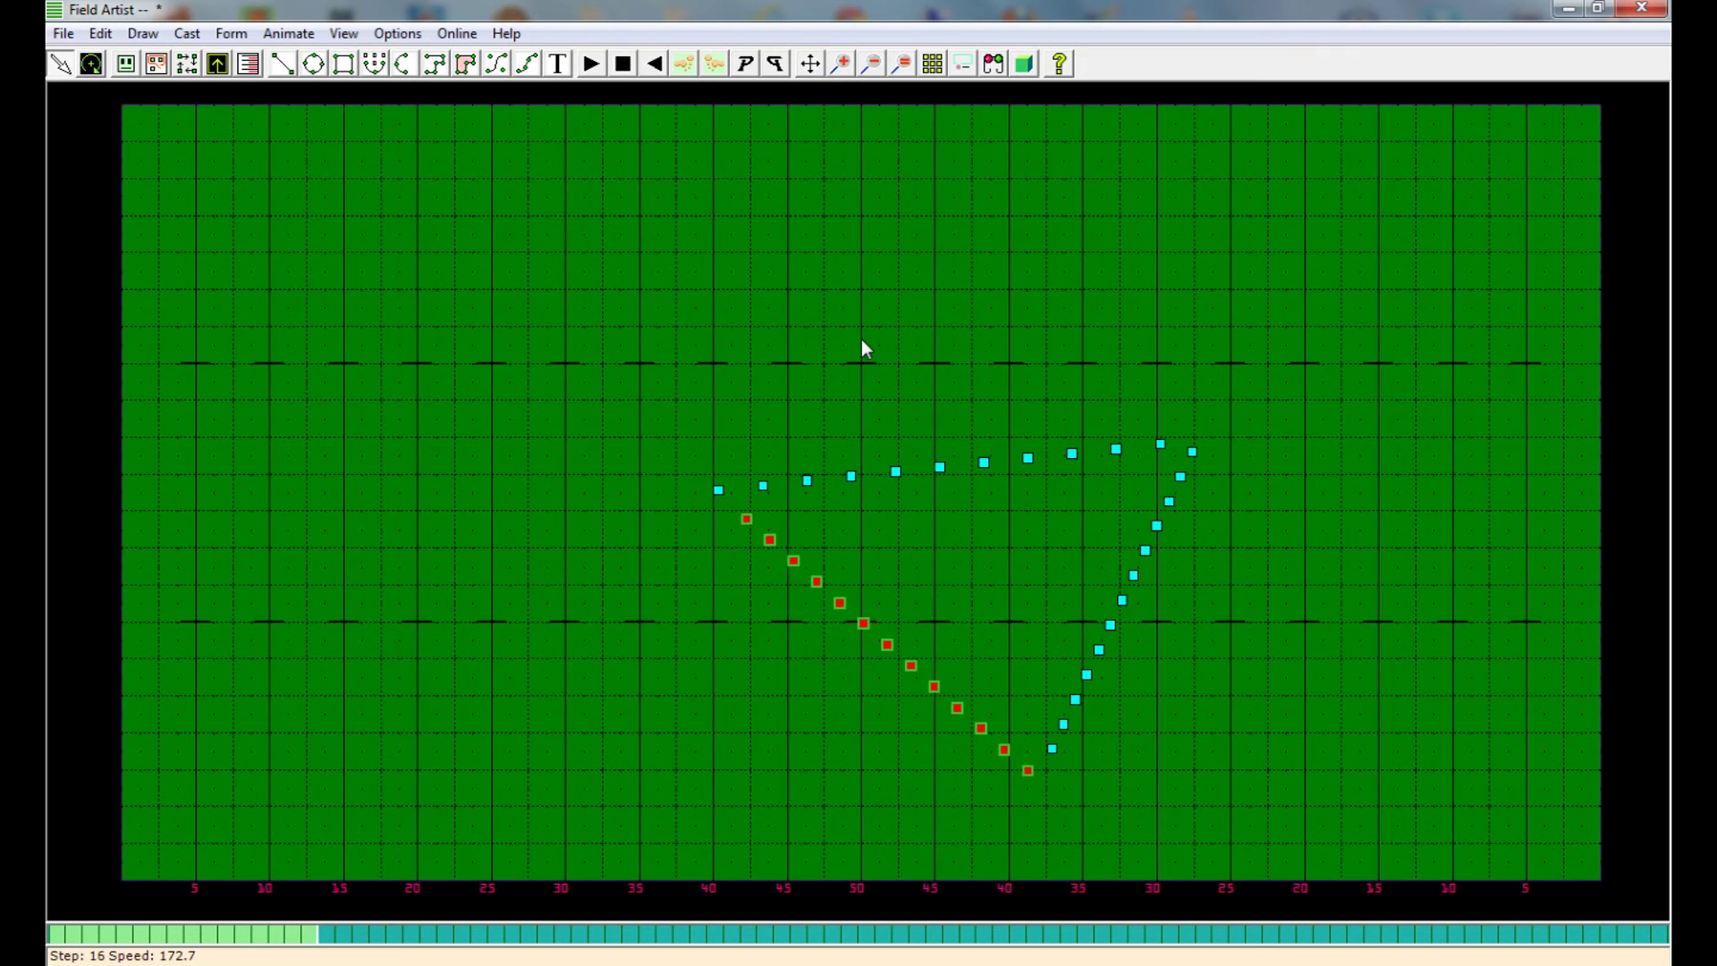
{"action": "right_click", "coordinate": [792, 208]}
Return to whole-form selection and create an 8-step transition from the left diagonal form.
{"action": "left_click", "coordinate": [827, 272]}
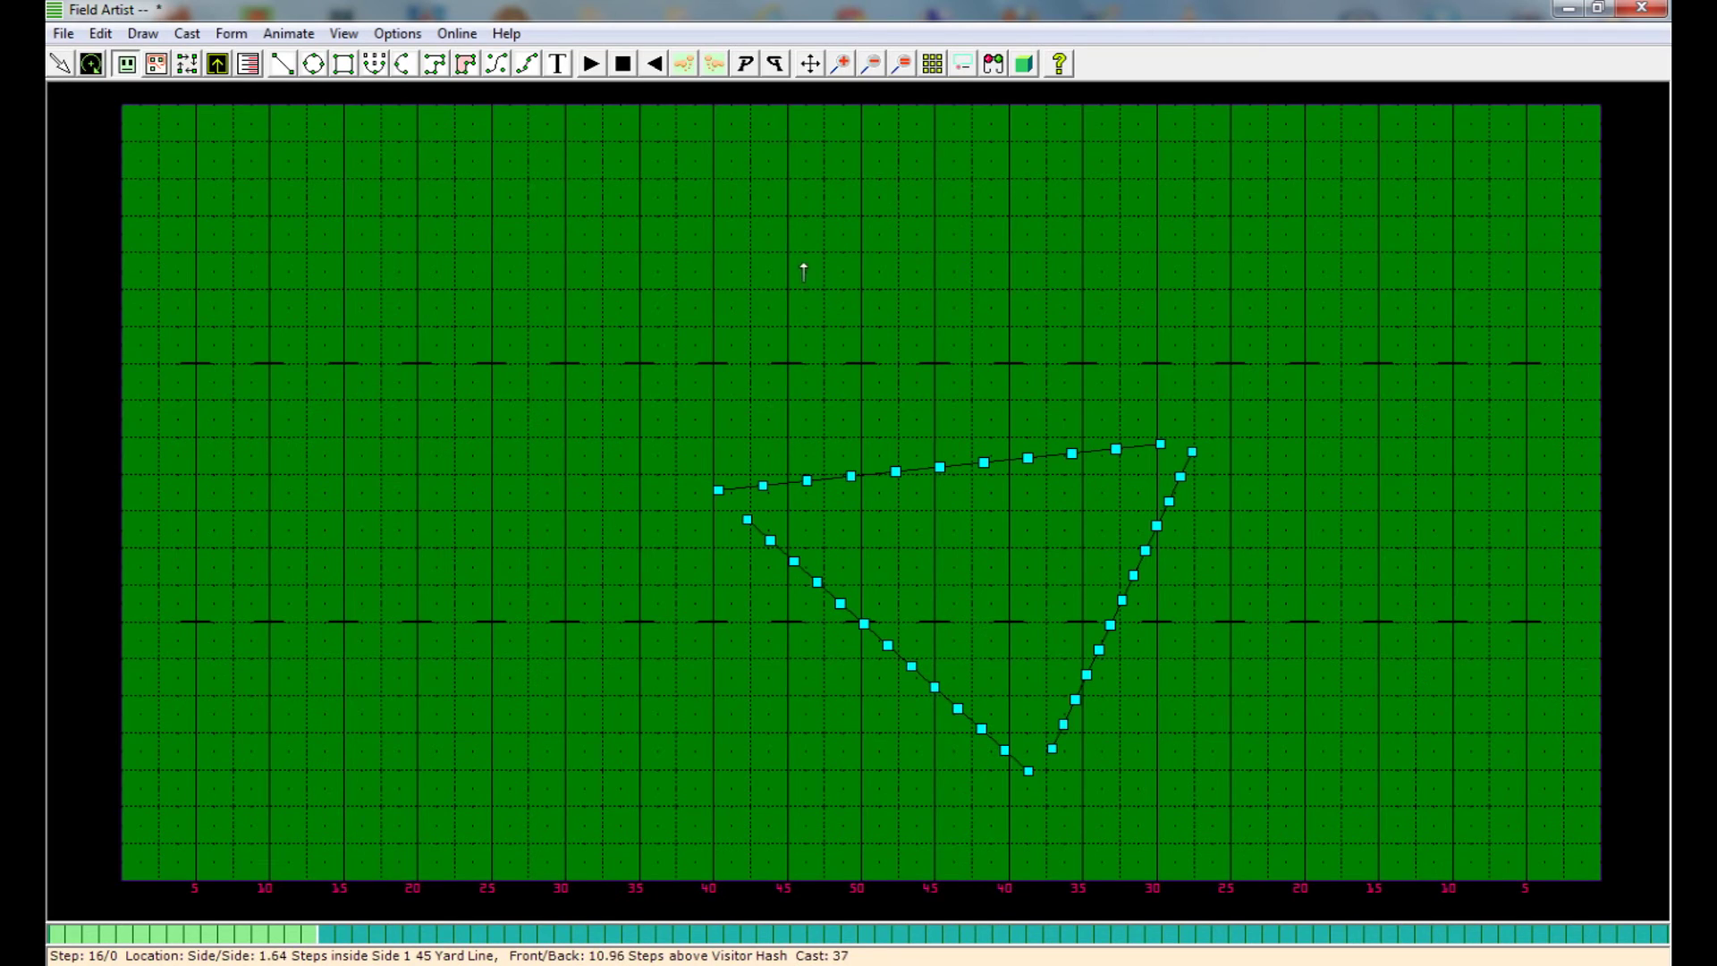
{"action": "right_click", "coordinate": [805, 233]}
{"action": "left_click", "coordinate": [830, 245]}
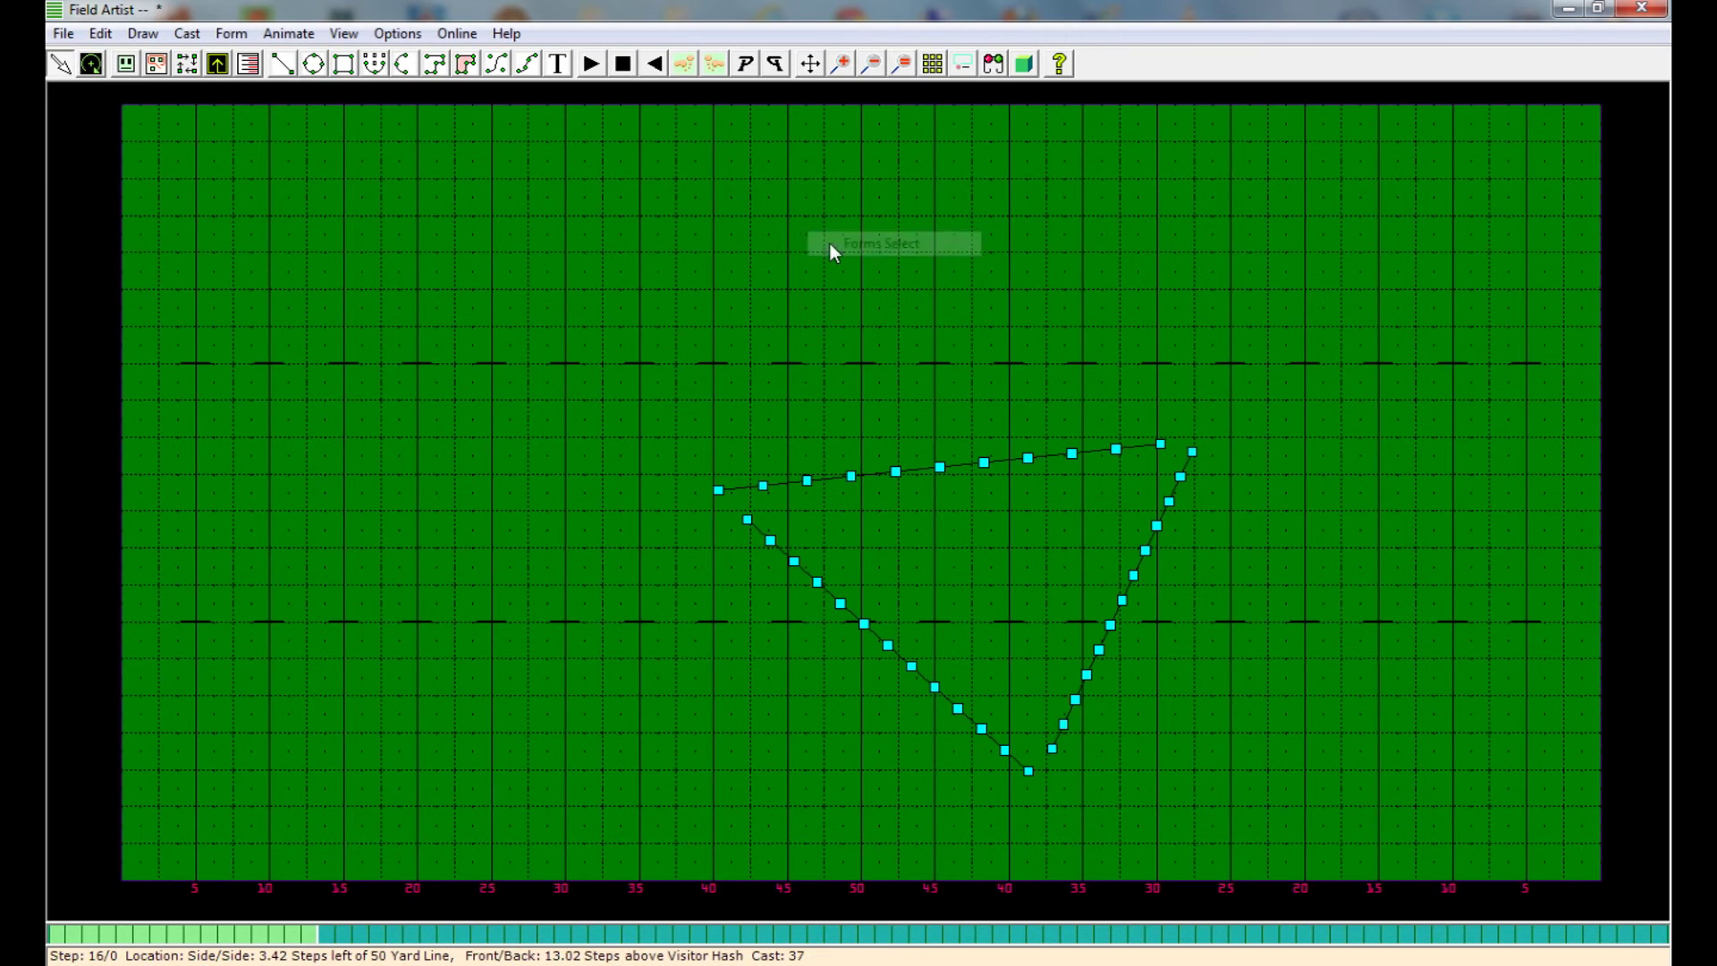
{"action": "right_click", "coordinate": [787, 562]}
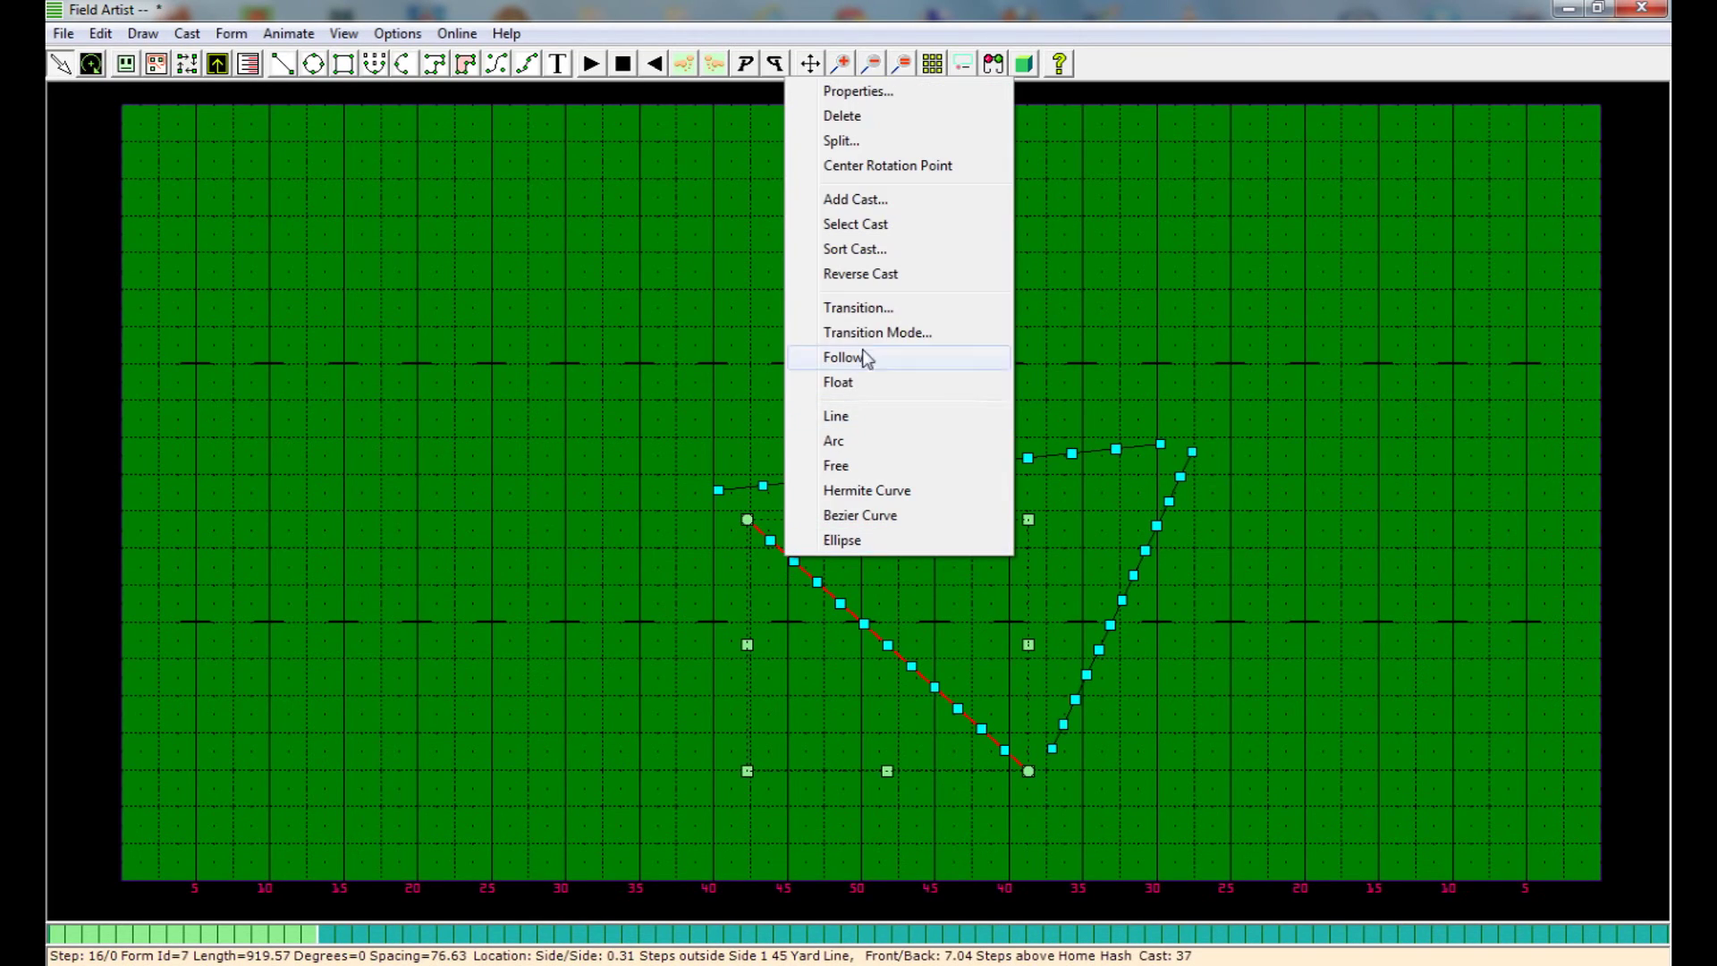
{"action": "left_click", "coordinate": [858, 308]}
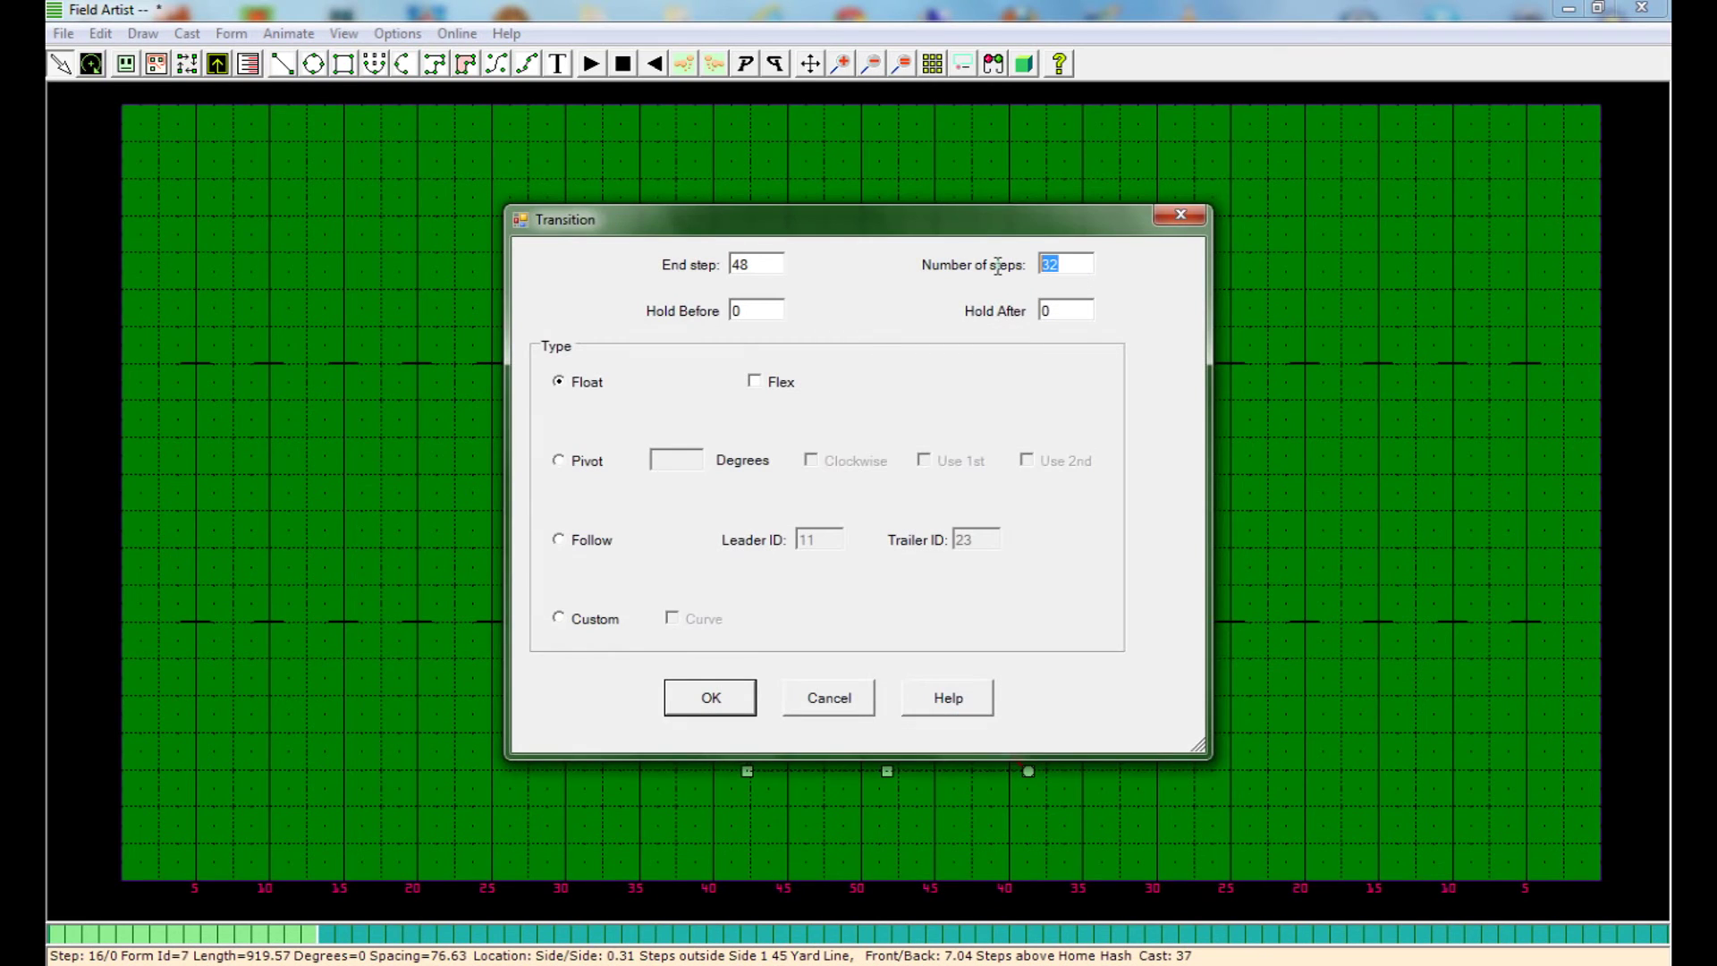
{"action": "type", "text": "8"}
{"action": "left_click", "coordinate": [710, 697]}
{"action": "left_click", "coordinate": [617, 621]}
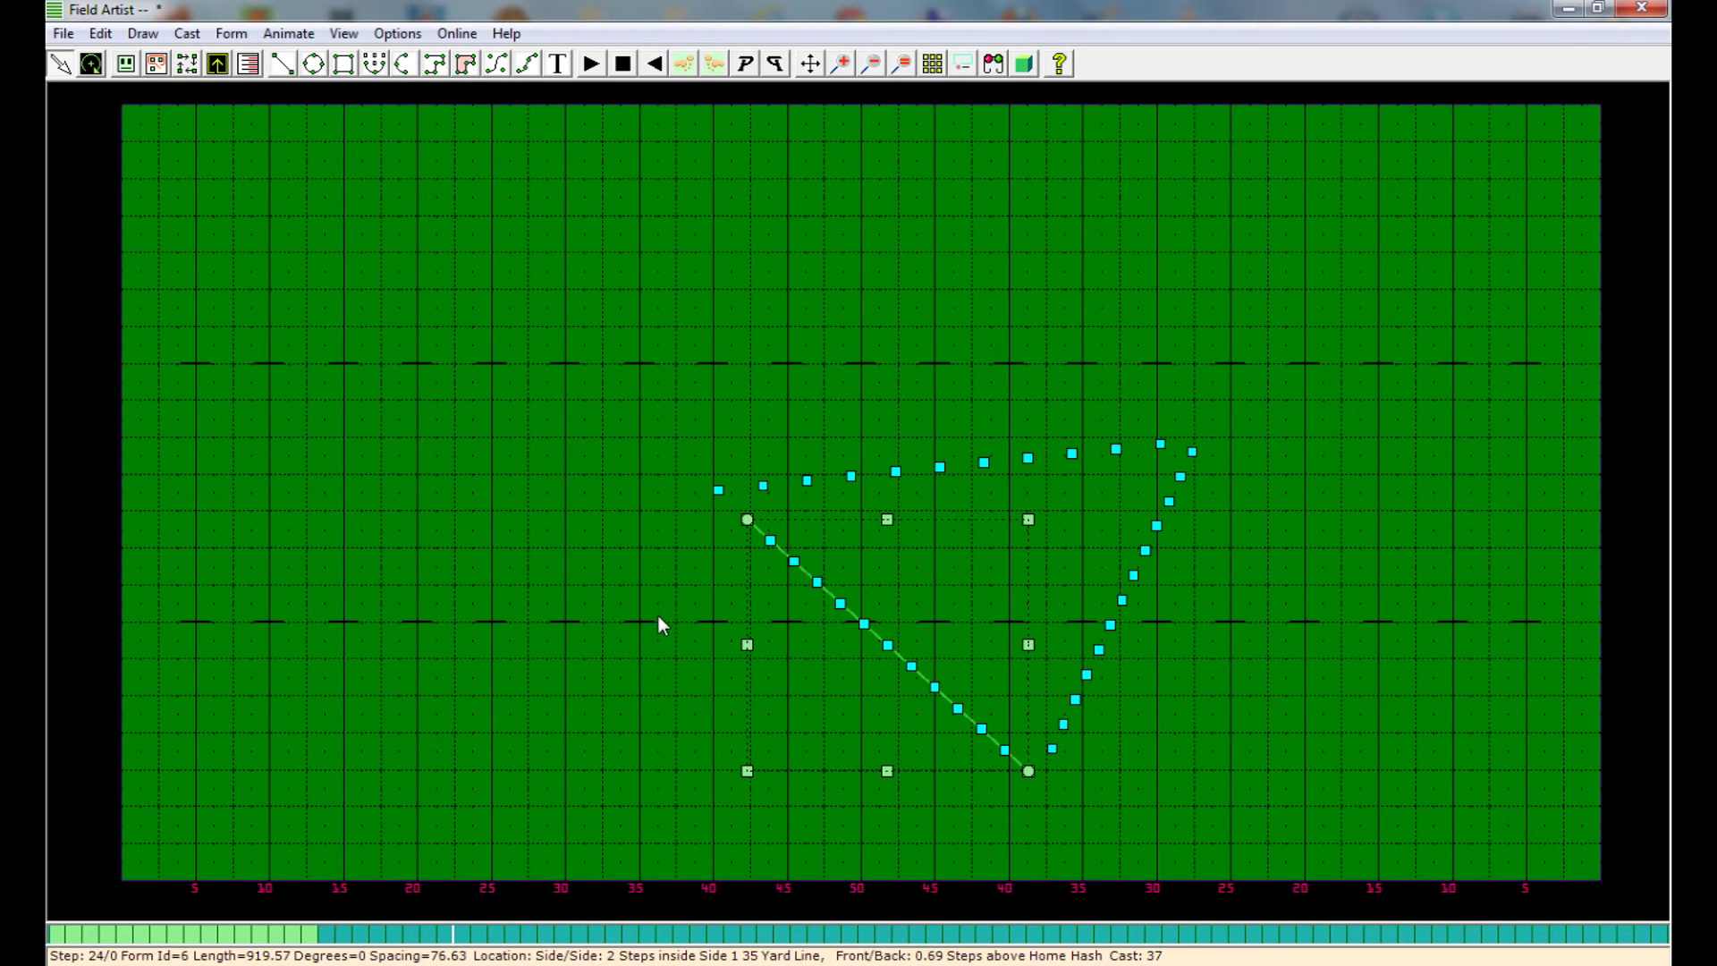
At step 24, shift the left diagonal line left toward the 35-yard line.
{"action": "left_click", "coordinate": [871, 429]}
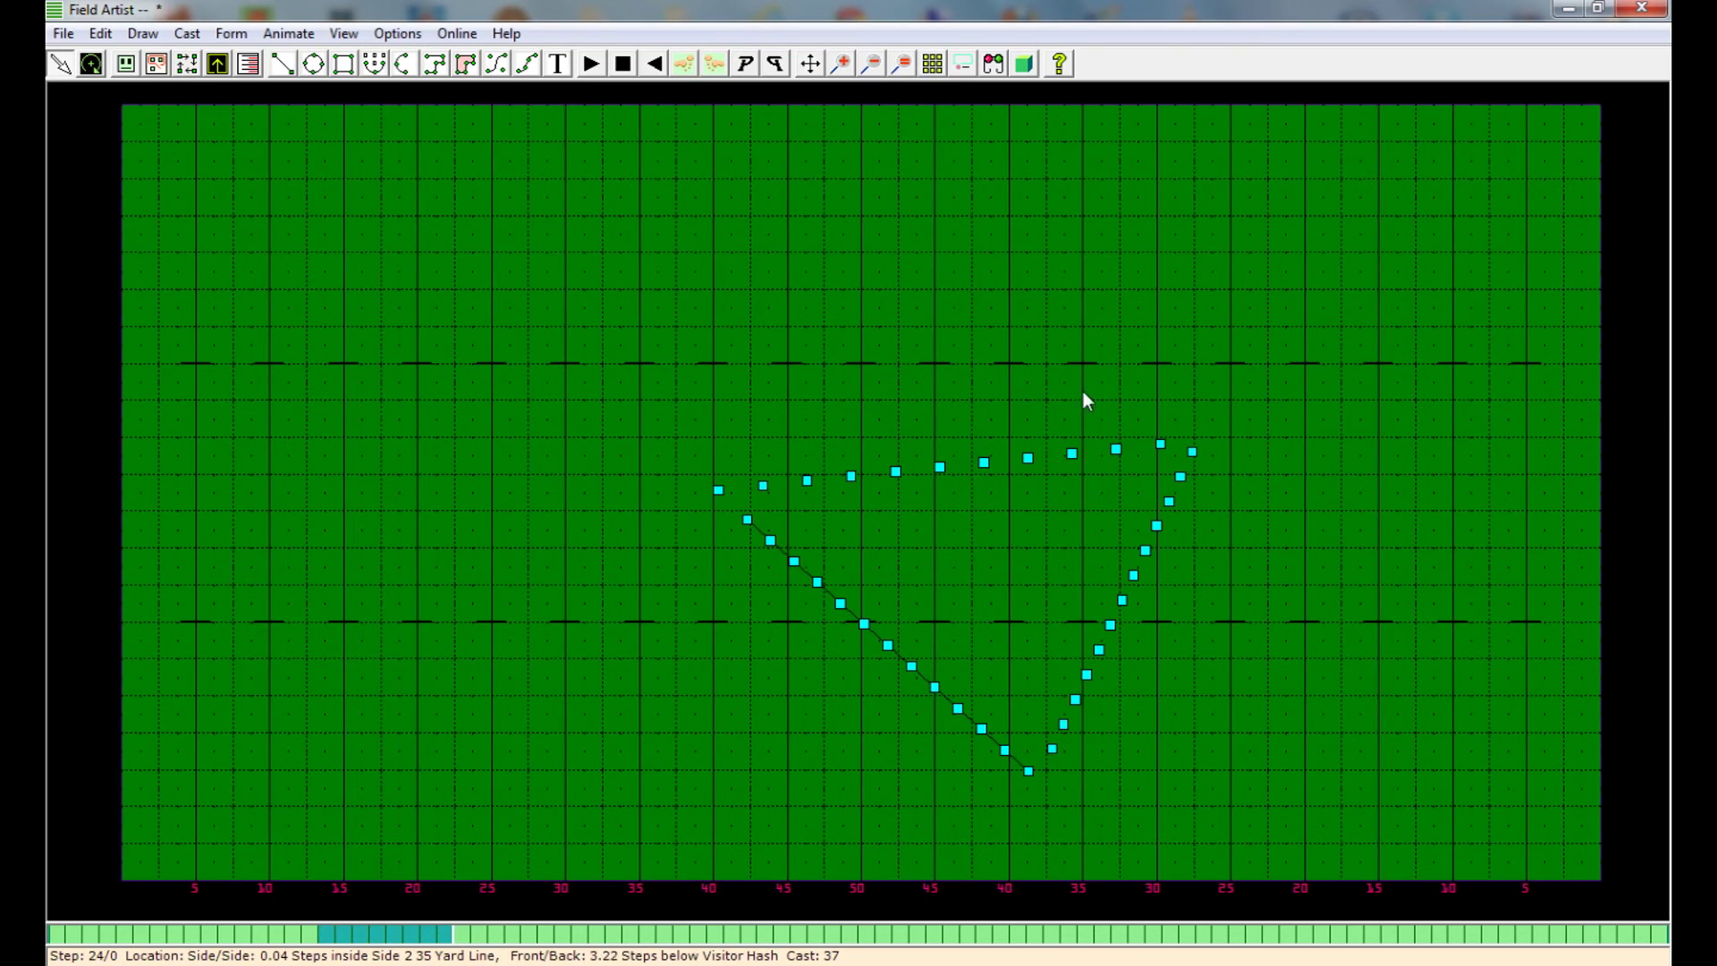
{"action": "left_click_drag", "start_coordinate": [1008, 385], "coordinate": [1149, 573]}
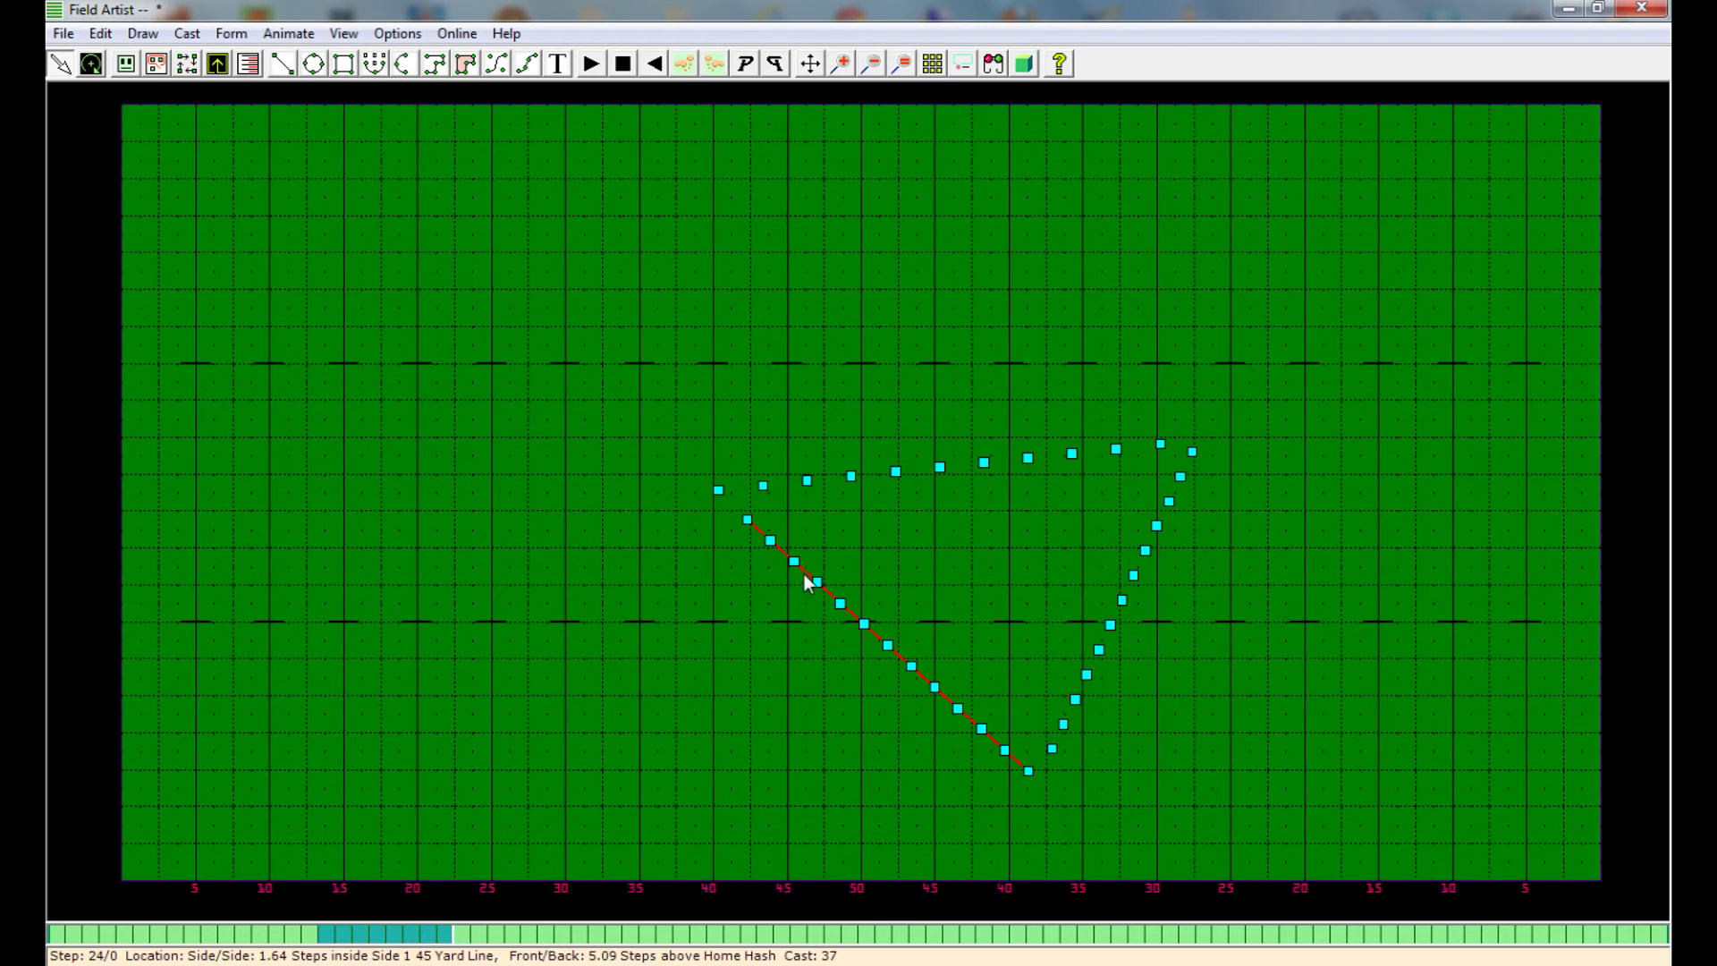
{"action": "left_click_drag", "start_coordinate": [808, 583], "coordinate": [583, 534]}
Rewind to step 0, play the drill through to step 24, then show the field in draft 3D.
{"action": "left_click", "coordinate": [683, 64]}
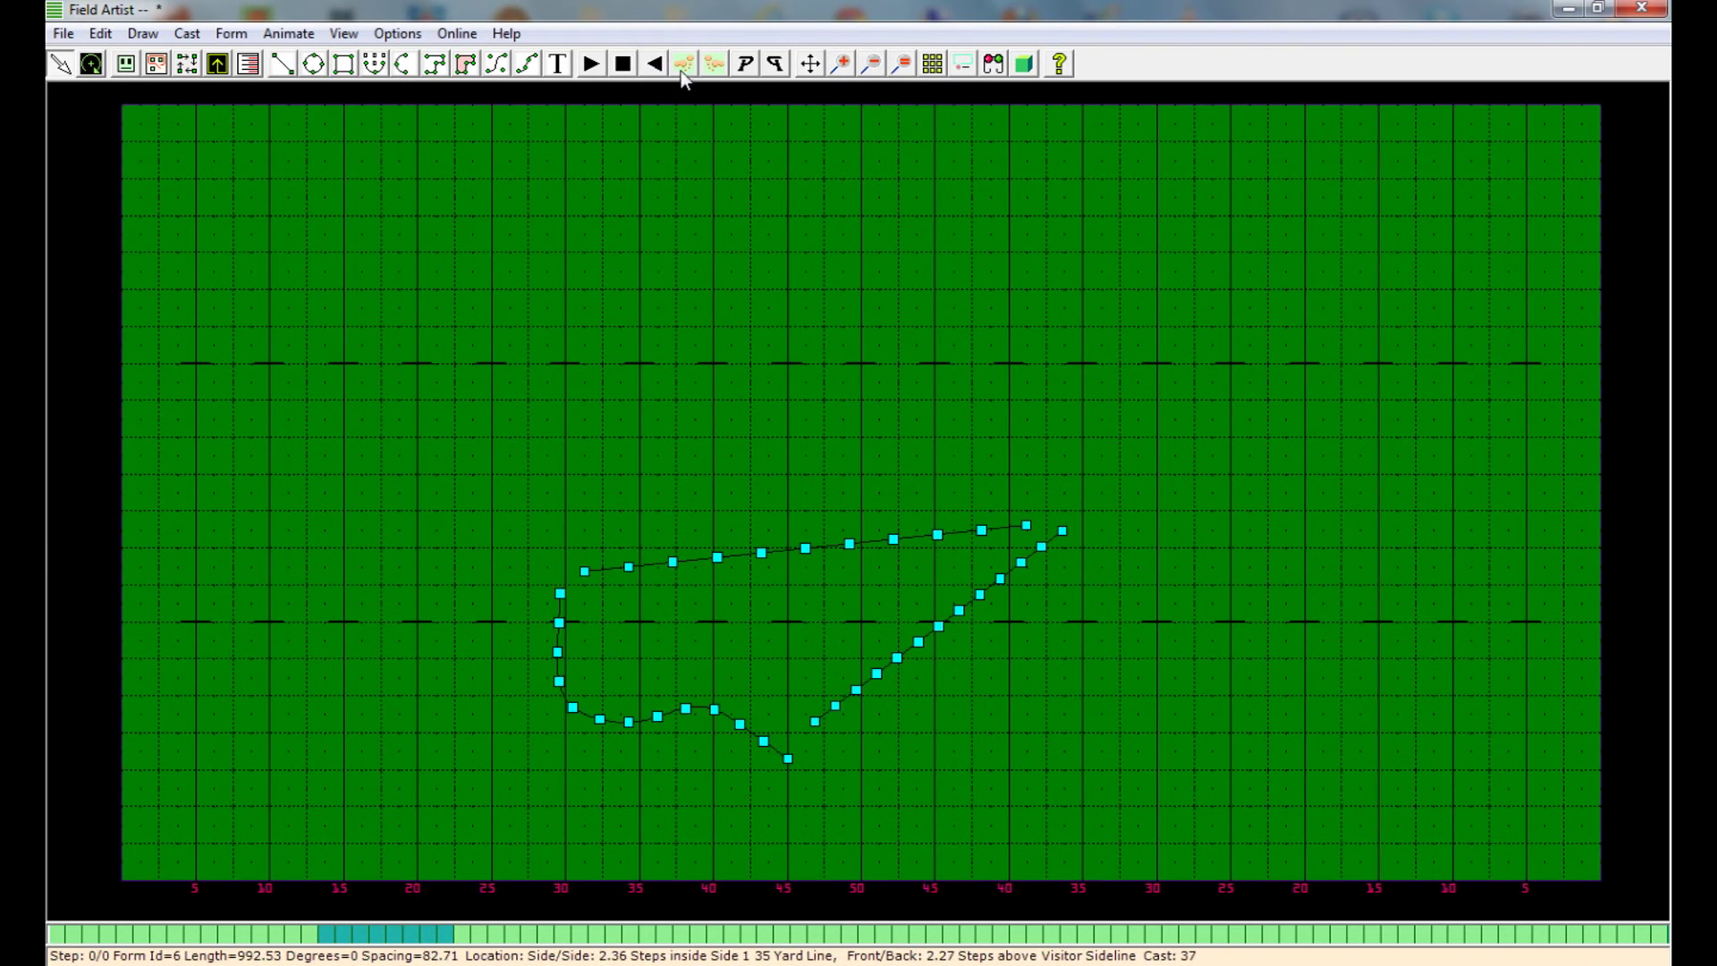
{"action": "left_click", "coordinate": [590, 64]}
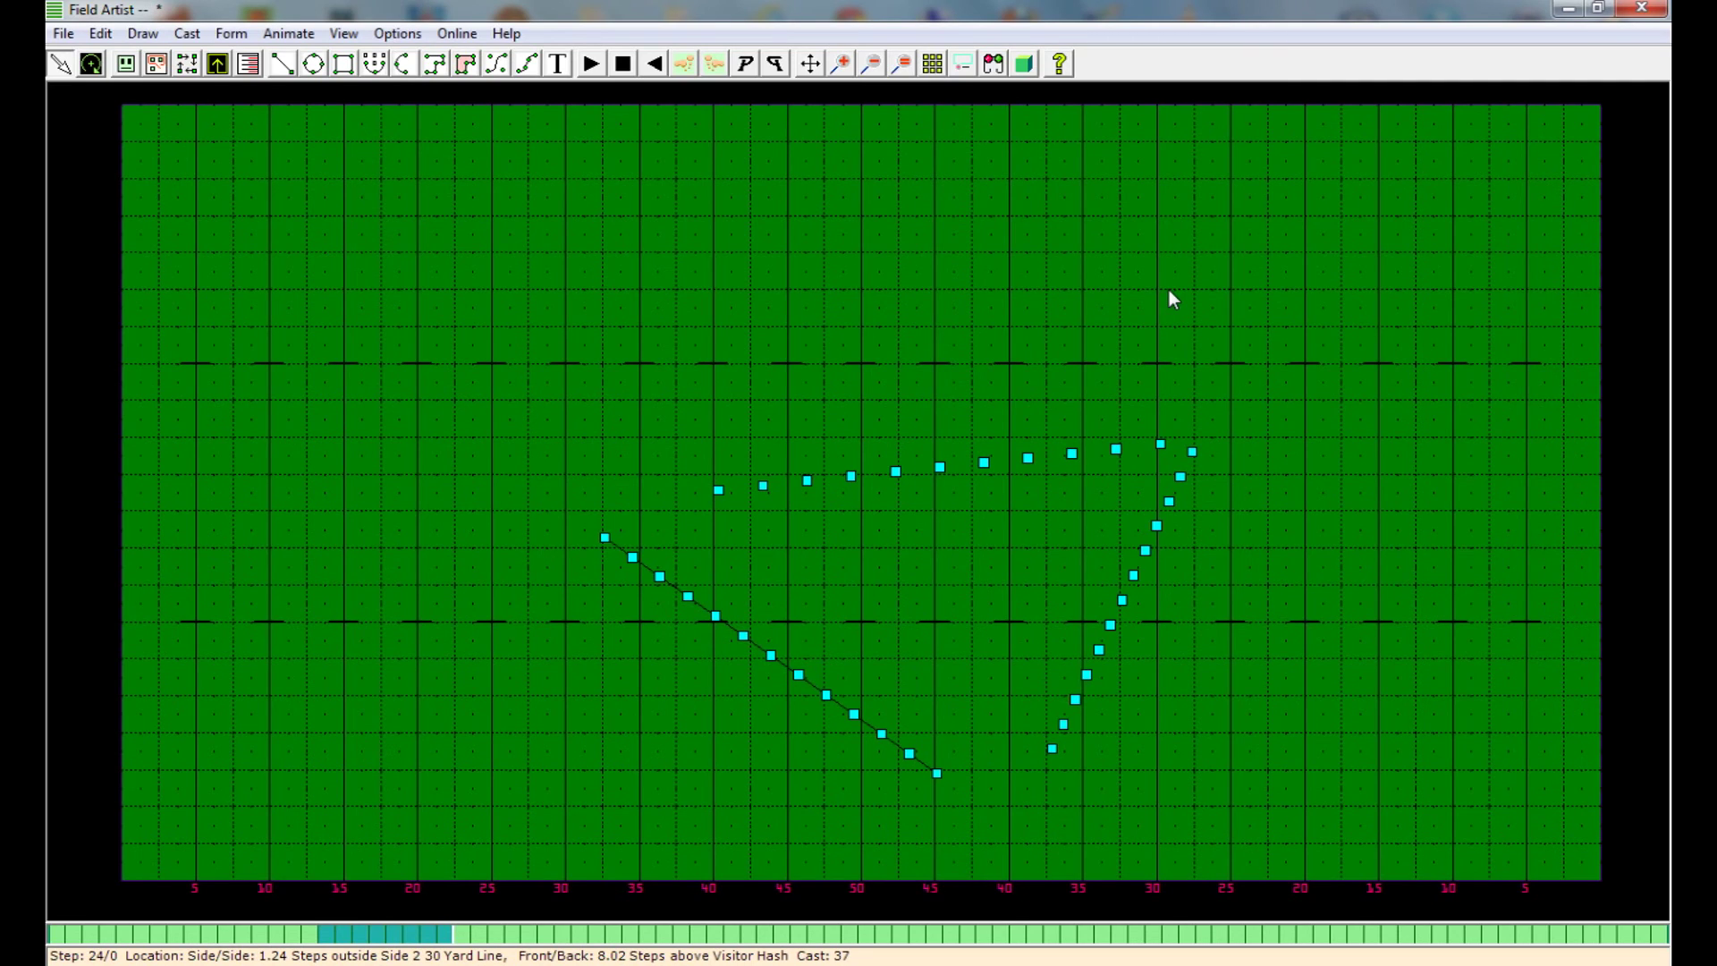
{"action": "left_click", "coordinate": [992, 65]}
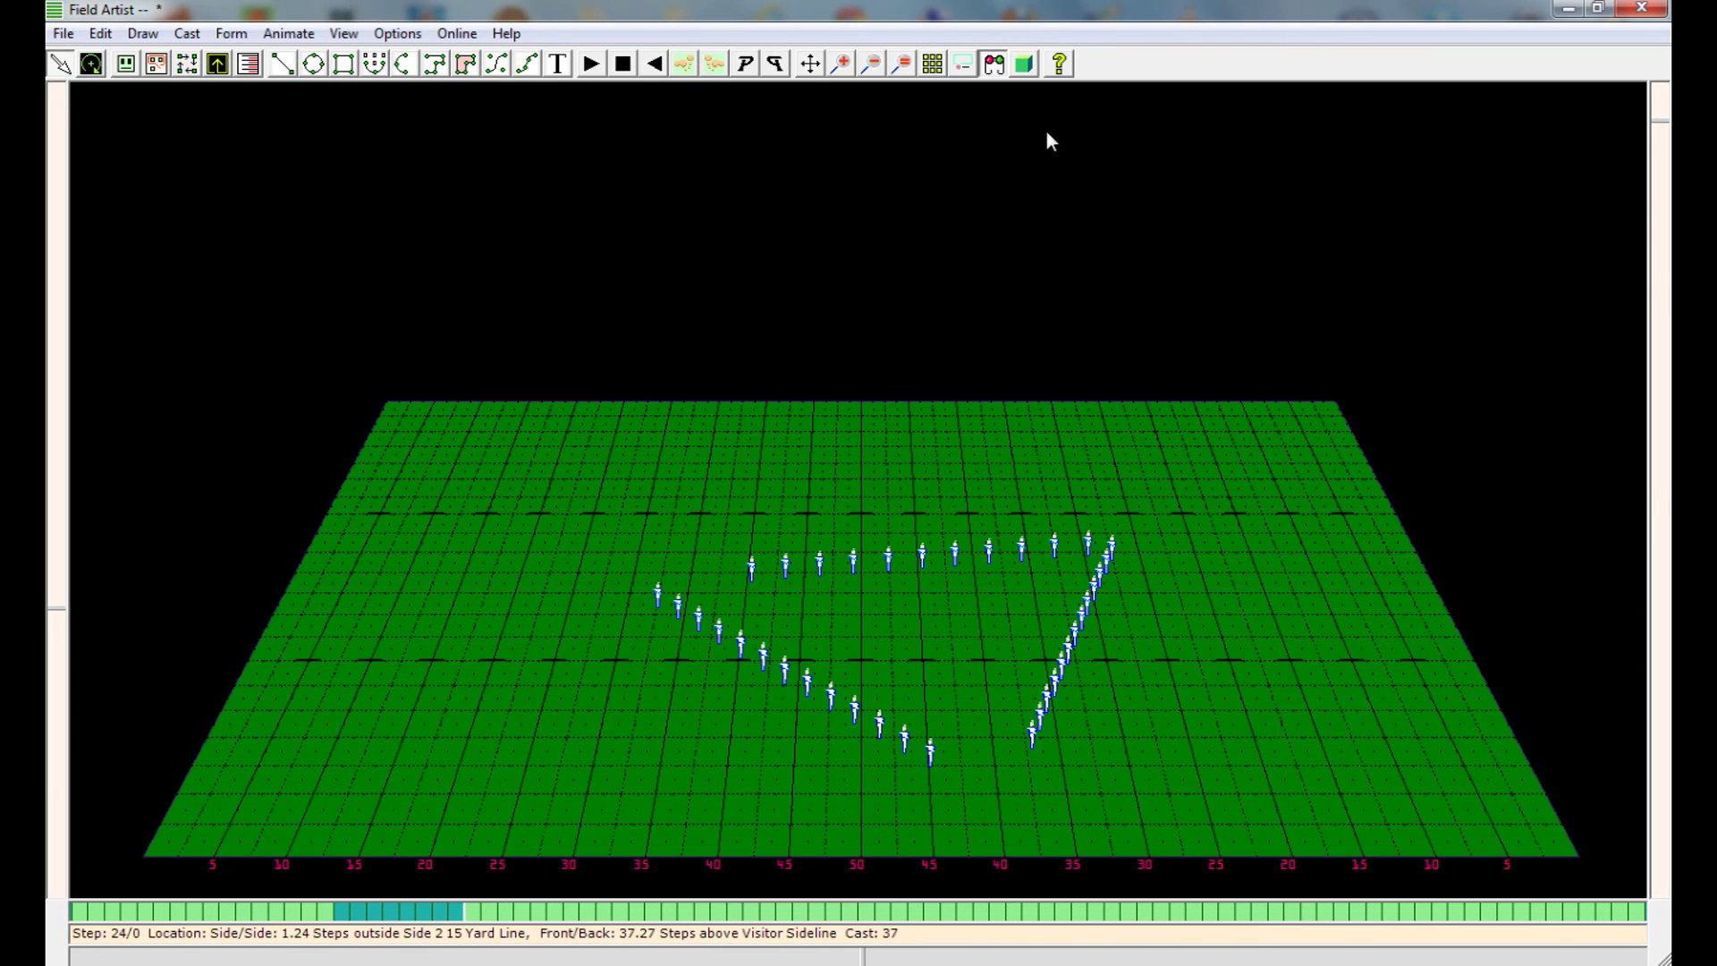
Render the field in full 3D with stadium bleachers and adjust the viewing angle.
{"action": "left_click", "coordinate": [1026, 63]}
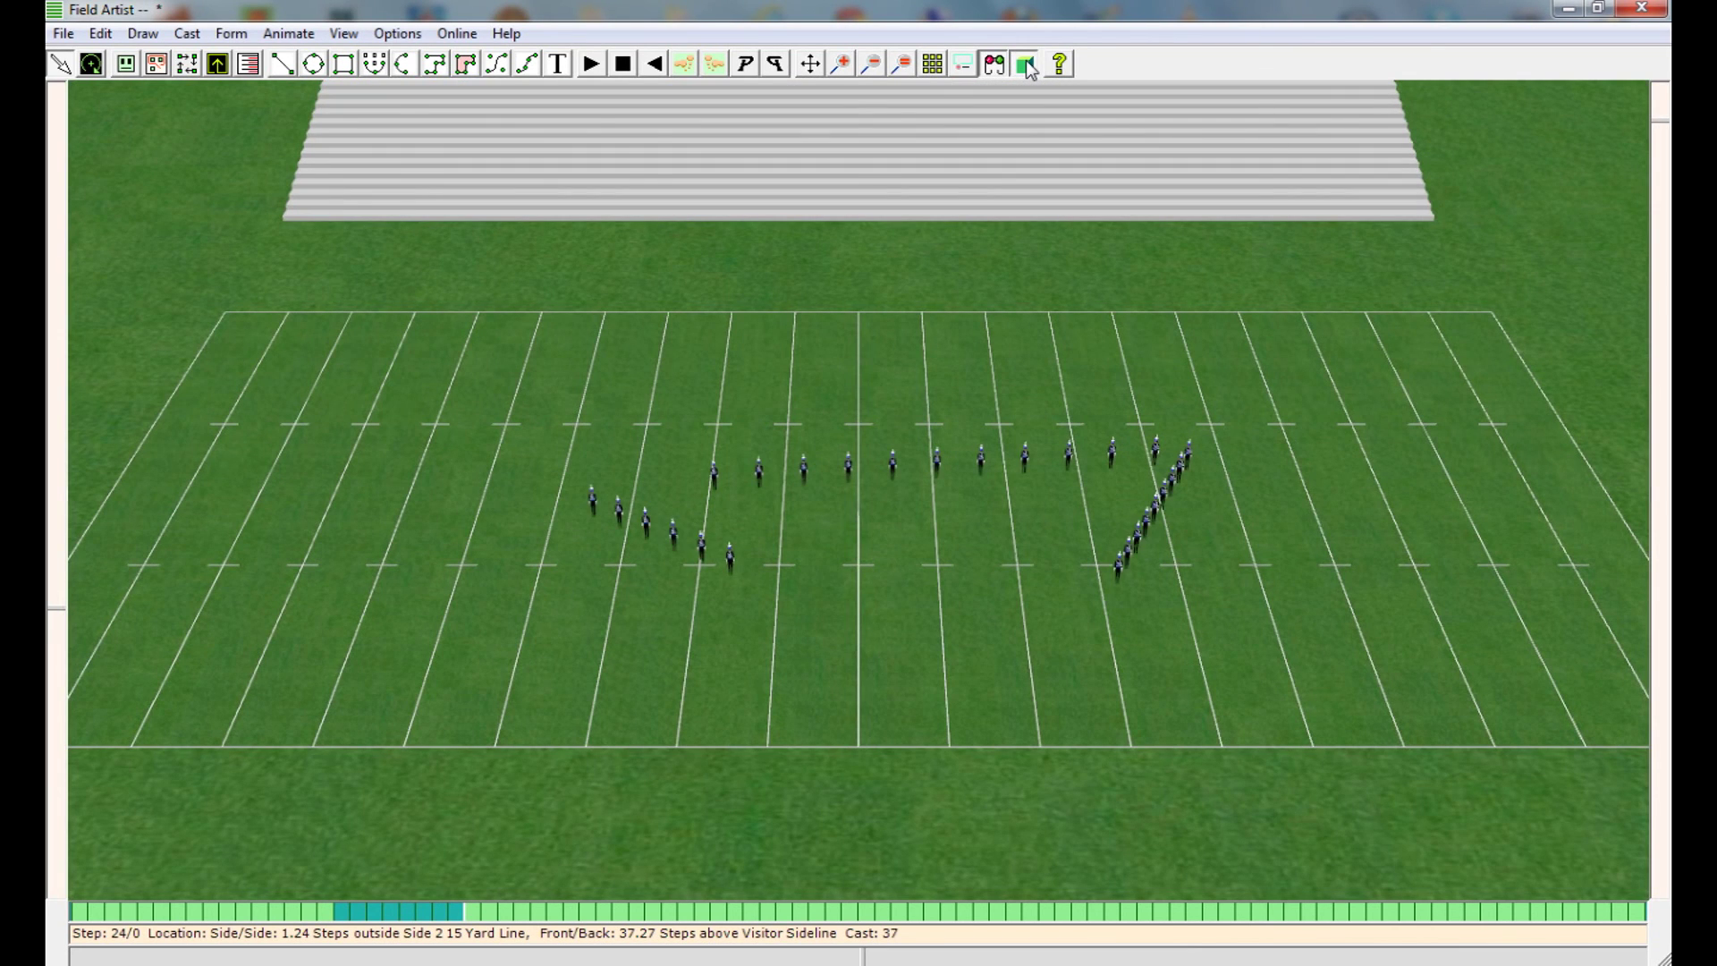
{"action": "left_click_drag", "start_coordinate": [1651, 161], "coordinate": [1660, 89]}
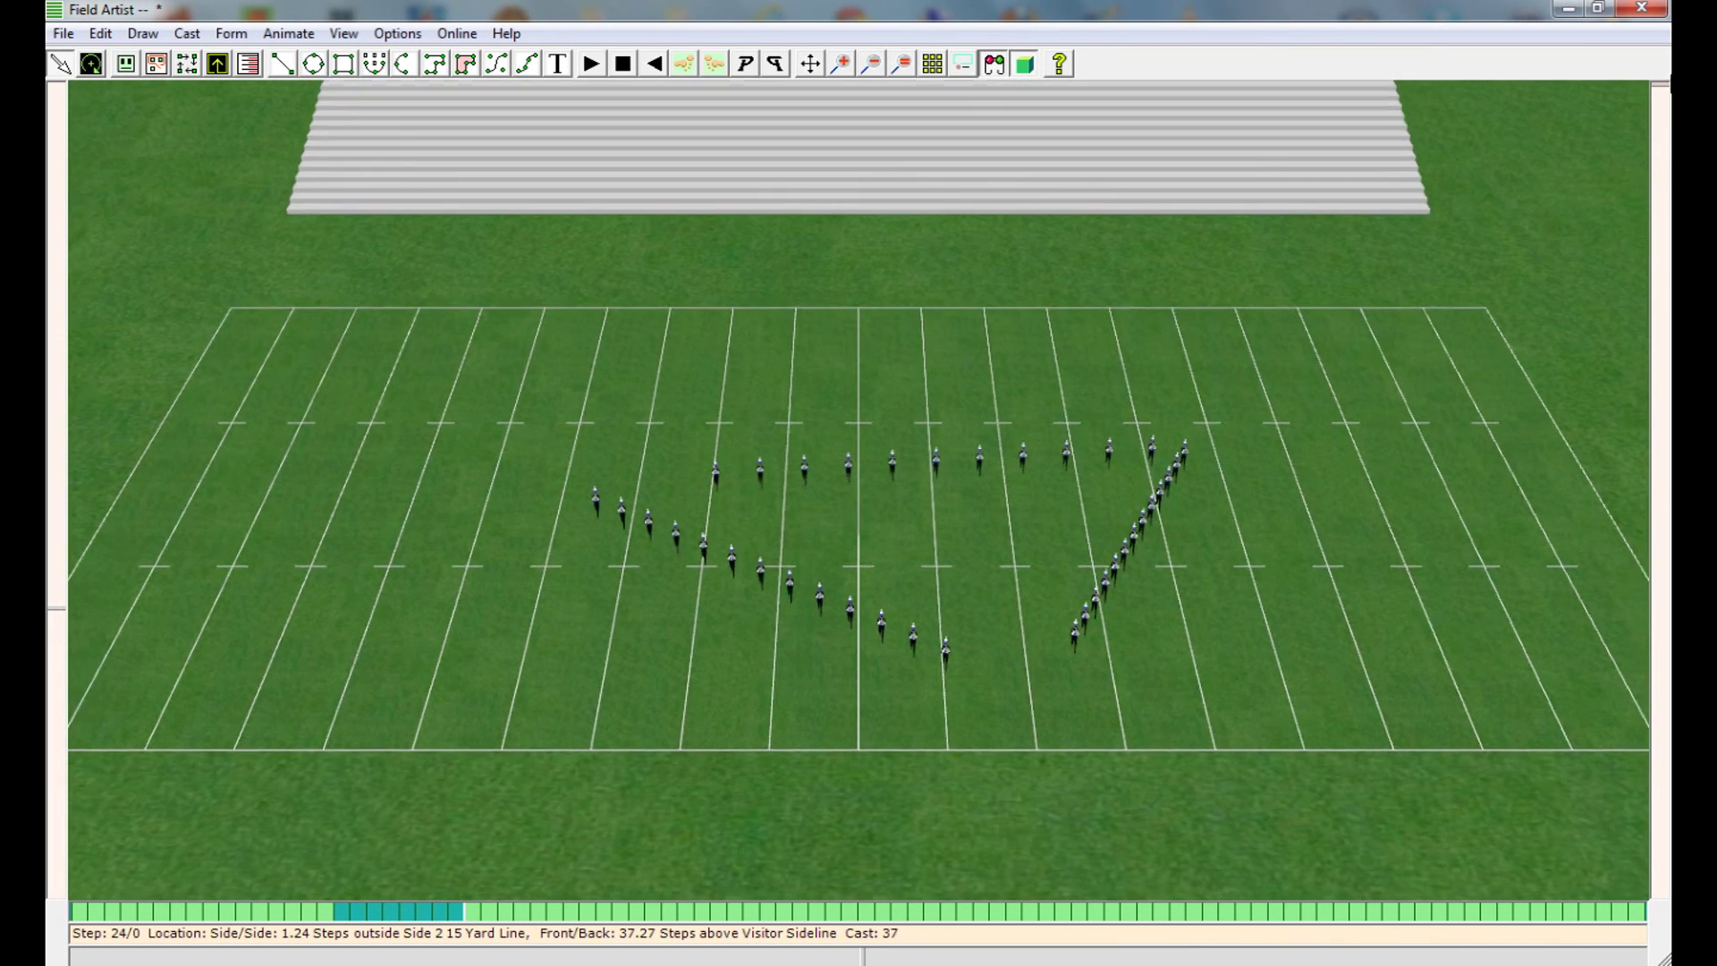
Play the drill animation in the rendered 3D stadium view.
{"action": "left_click", "coordinate": [591, 64]}
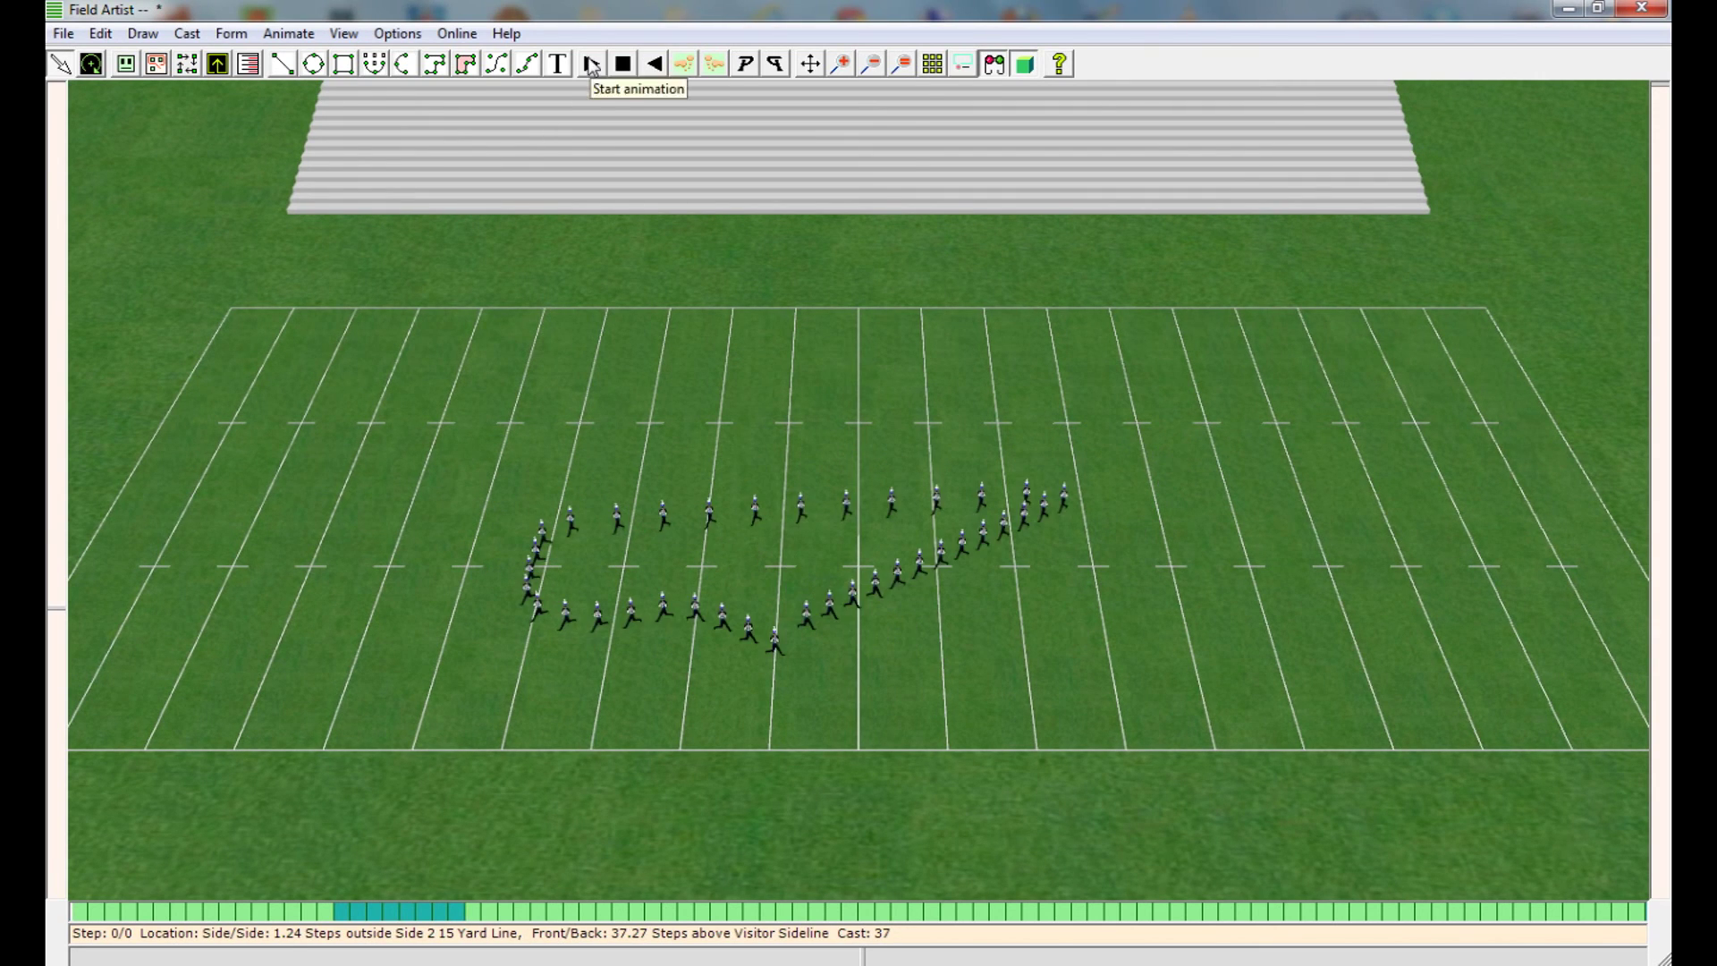